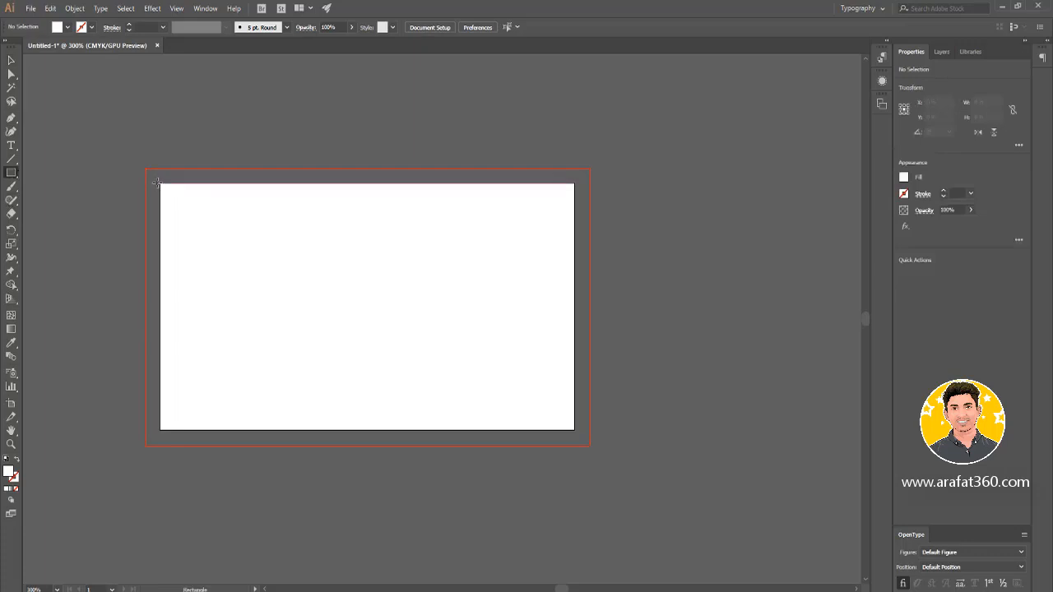
# Draw a white 3.5 × 2 in rectangle spanning the whole card artboard, then deselect it.
pyautogui.moveTo(159, 182); pyautogui.dragTo(574, 430)
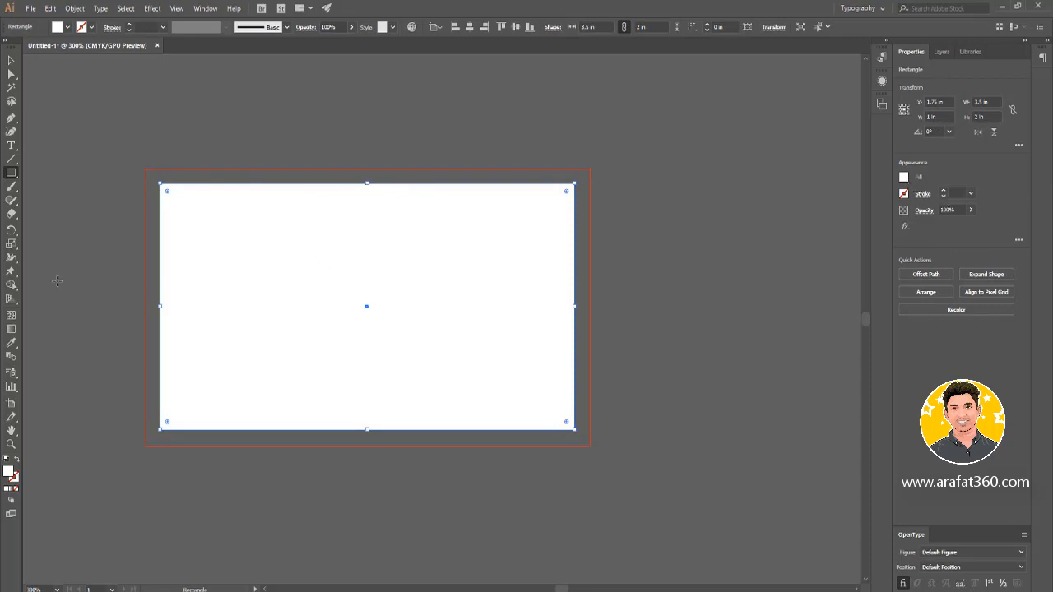
pyautogui.click(11, 61)
pyautogui.click(137, 110)
pyautogui.scroll(8, 156, 199)
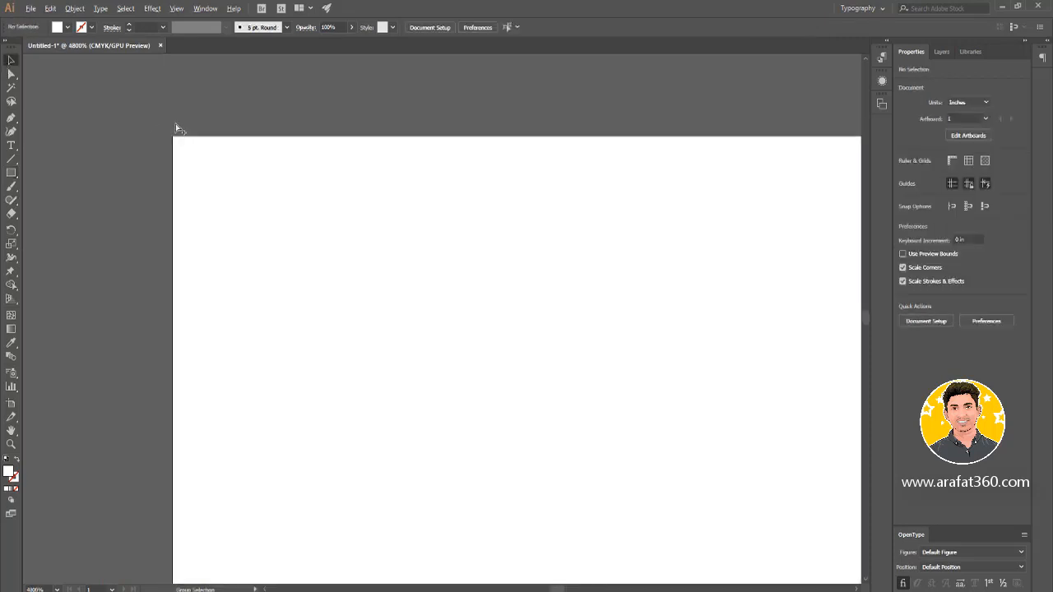
pyautogui.scroll(-8, 177, 127)
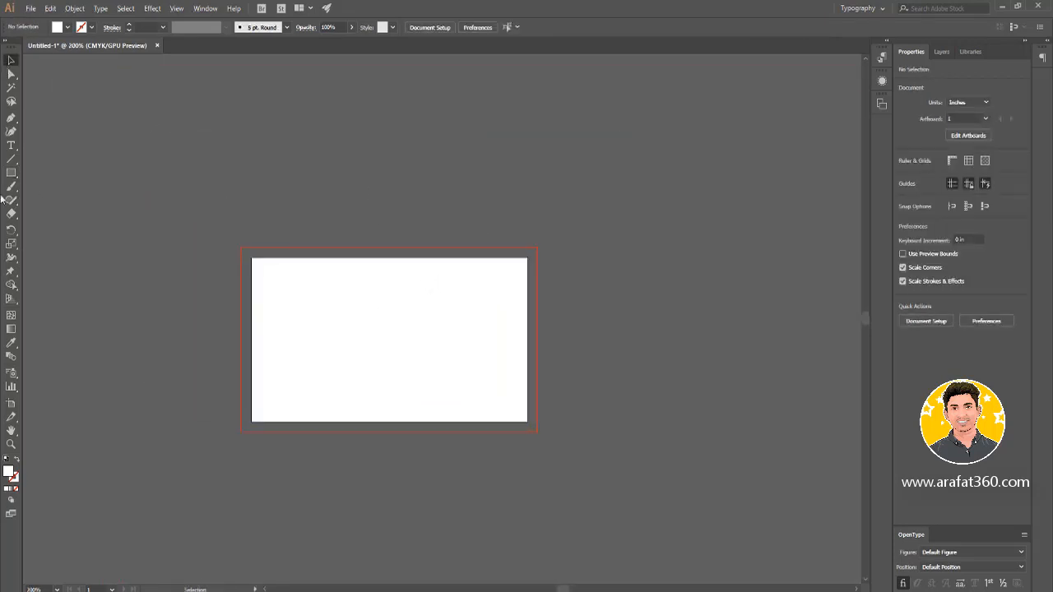
pyautogui.click(11, 173)
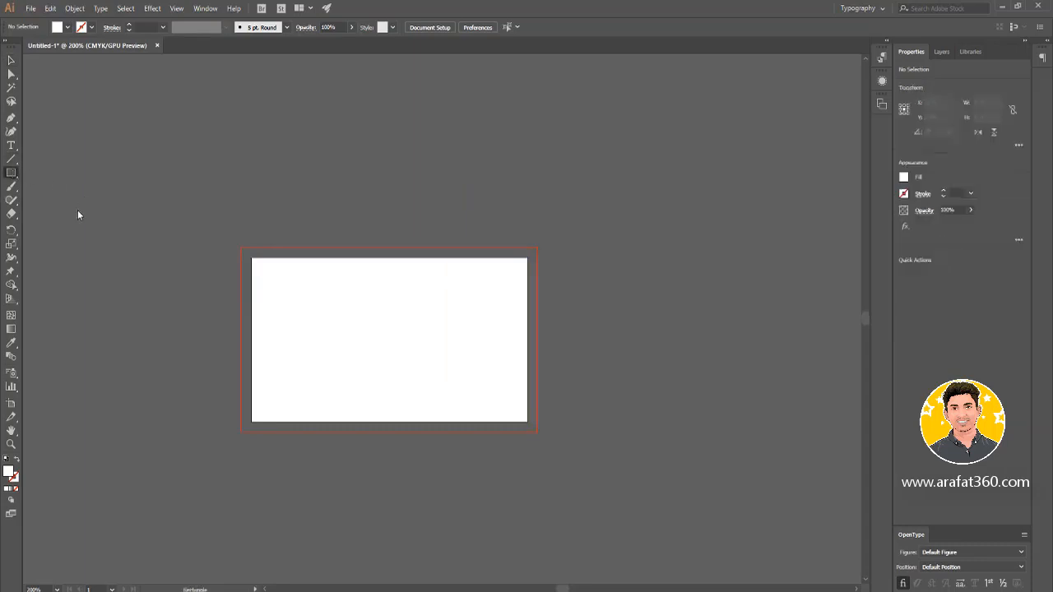
# Draw a circle over the card's right side and move it up across the top edge.
pyautogui.press('l')
pyautogui.moveTo(418, 238); pyautogui.dragTo(568, 331)
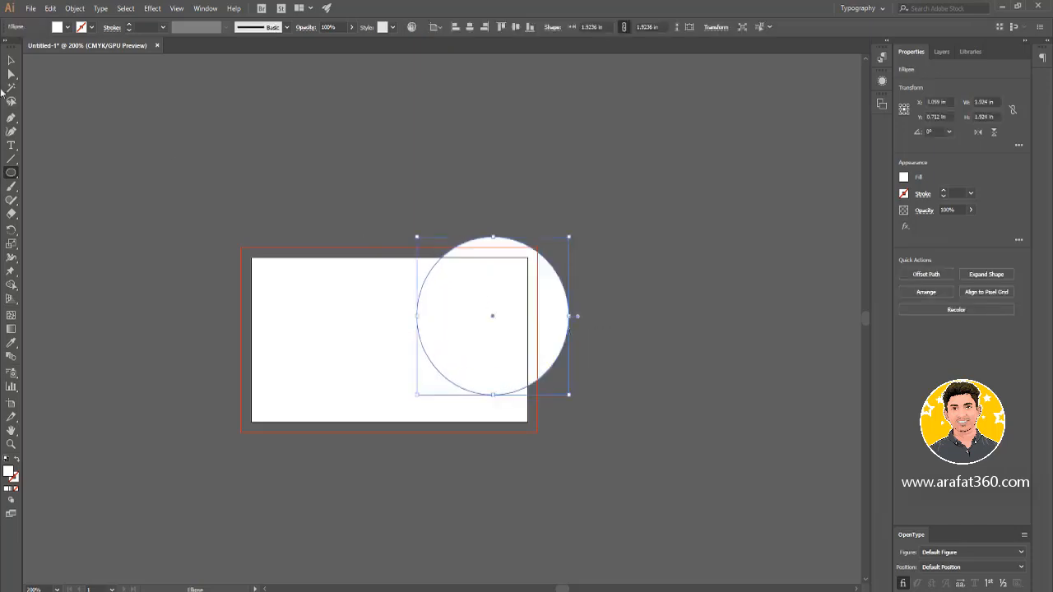
pyautogui.press('v')
pyautogui.moveTo(491, 295); pyautogui.dragTo(485, 270)
pyautogui.click(616, 174)
# Fill the circle orange and scale it to 2 × 2 in.
pyautogui.click(559, 281)
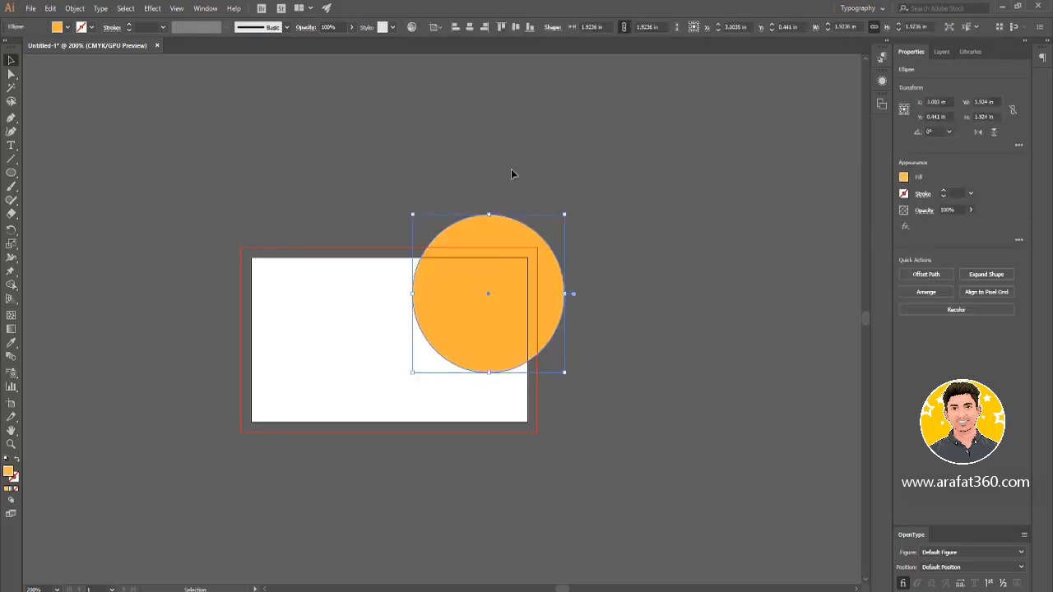
pyautogui.click(510, 166)
pyautogui.scroll(1, 473, 327)
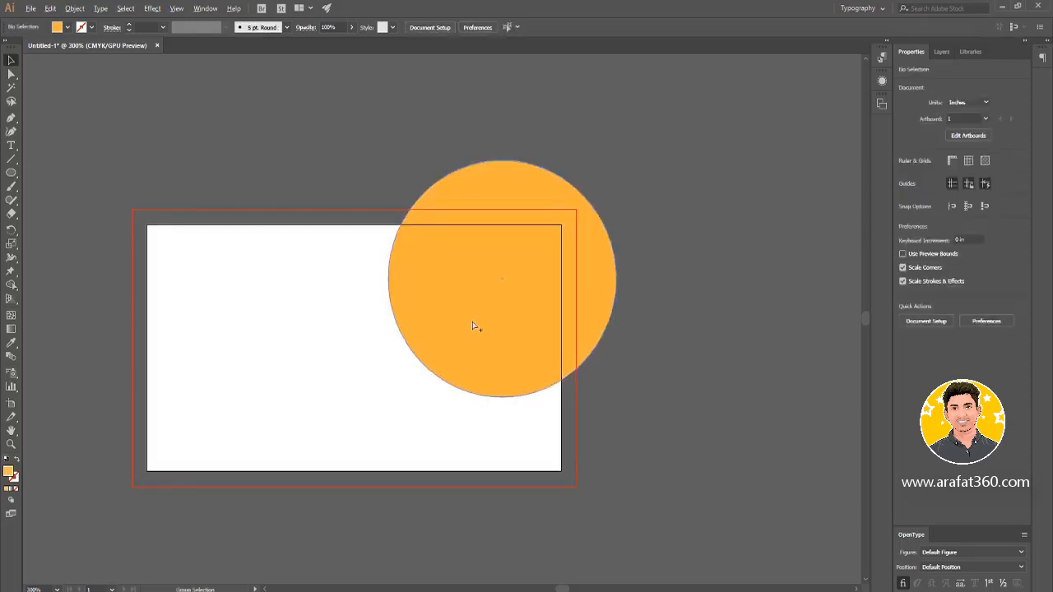
pyautogui.click(501, 283)
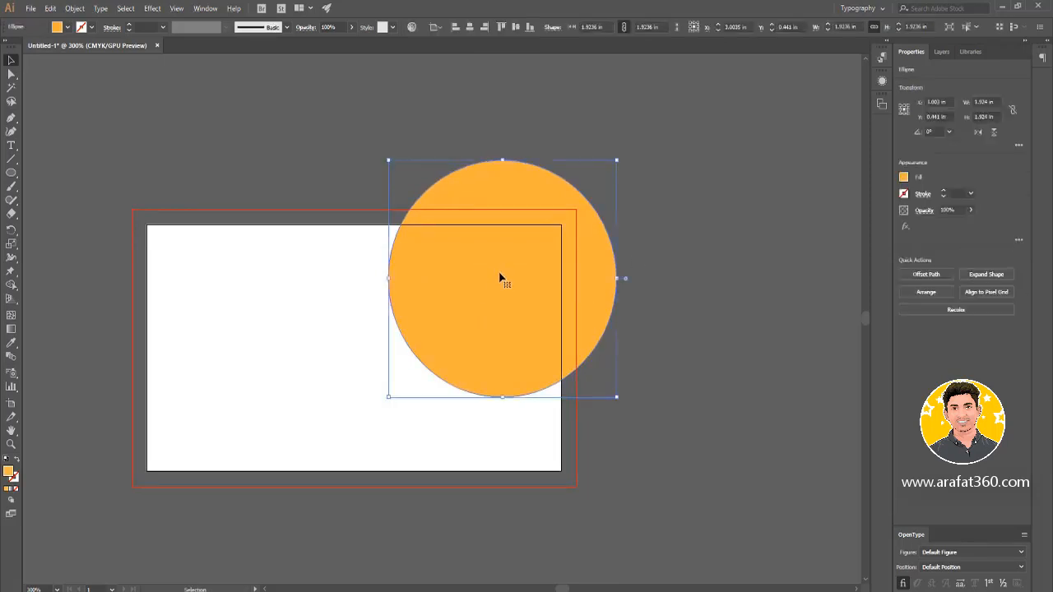
pyautogui.press('a')
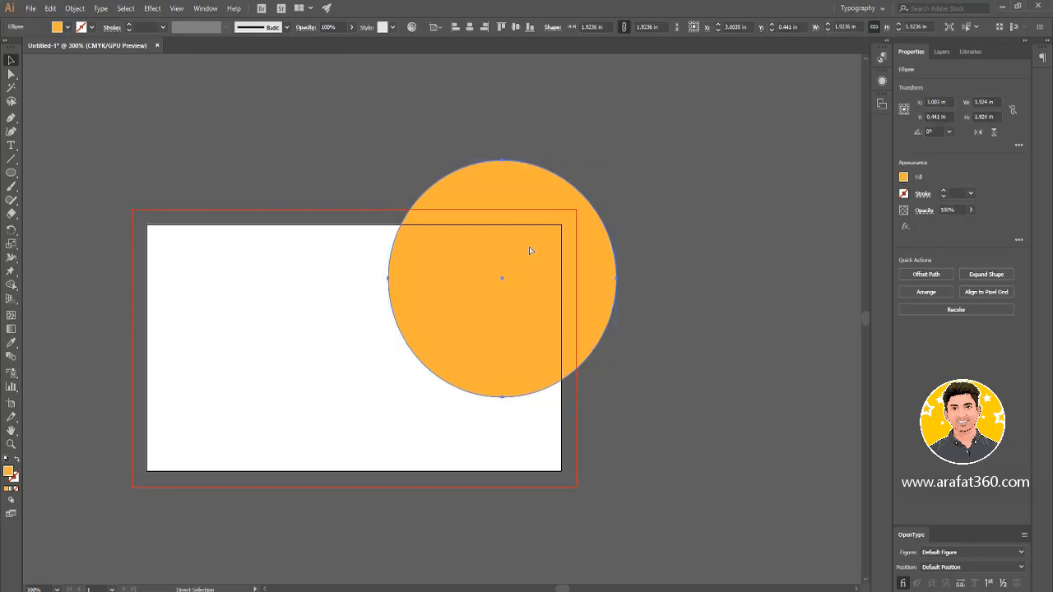
pyautogui.press('v')
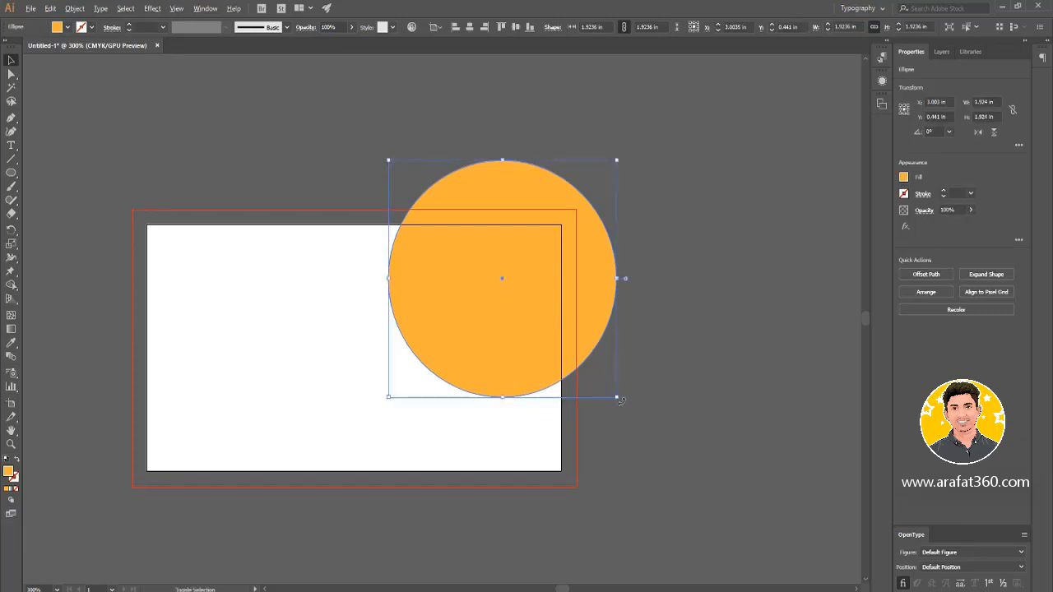
pyautogui.moveTo(617, 398)
pyautogui.mouseDown()
pyautogui.moveTo(630, 413)
pyautogui.moveTo(623, 402)
pyautogui.mouseUp()
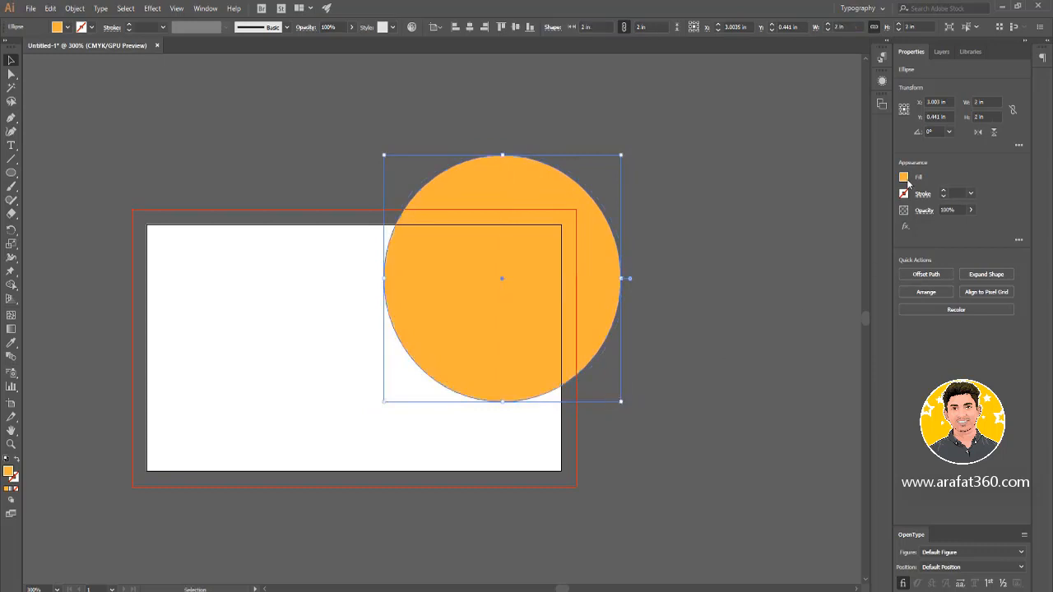
# Give the pasted circle copy a thin orange stroke and no fill.
pyautogui.click(944, 191)
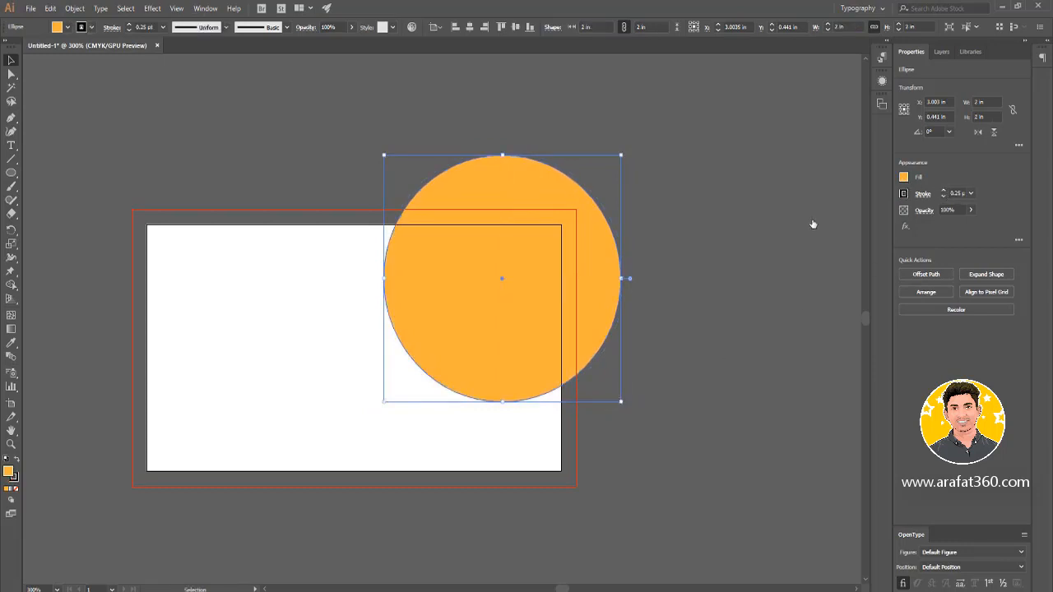
pyautogui.press('/')
pyautogui.click(671, 187)
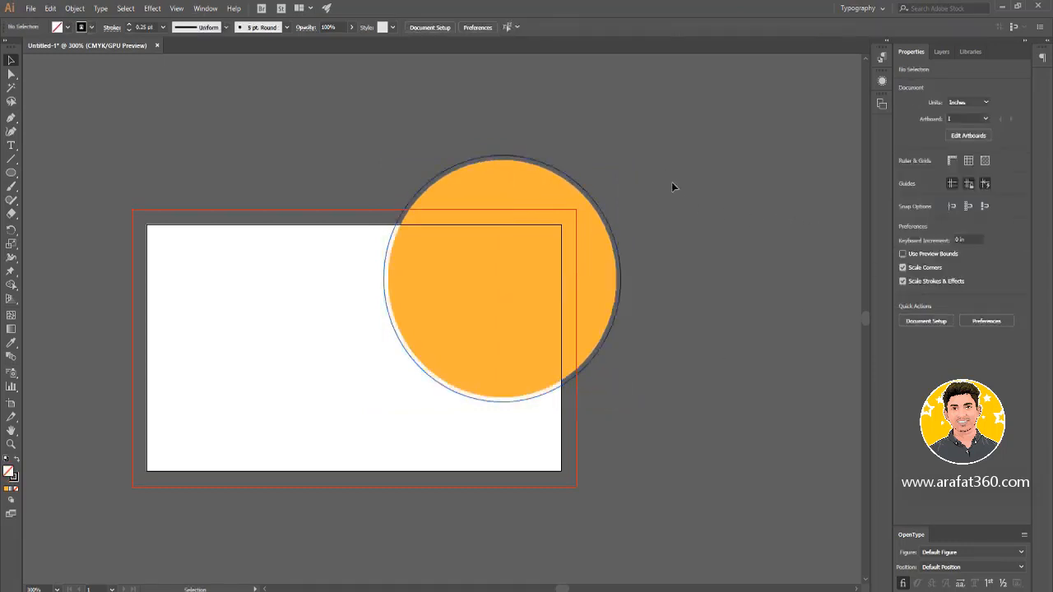
pyautogui.click(623, 274)
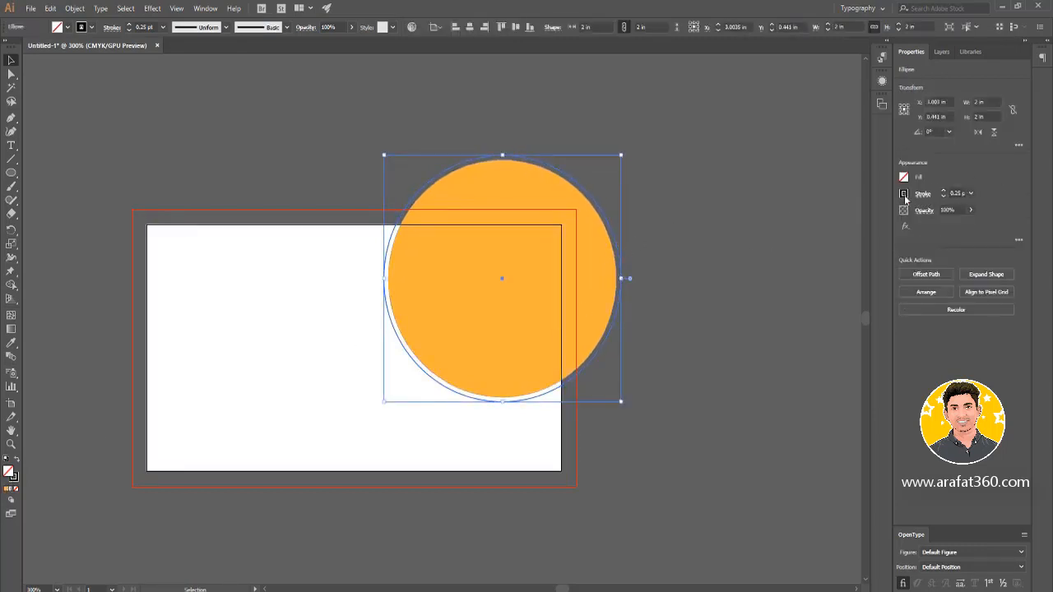
pyautogui.click(644, 127)
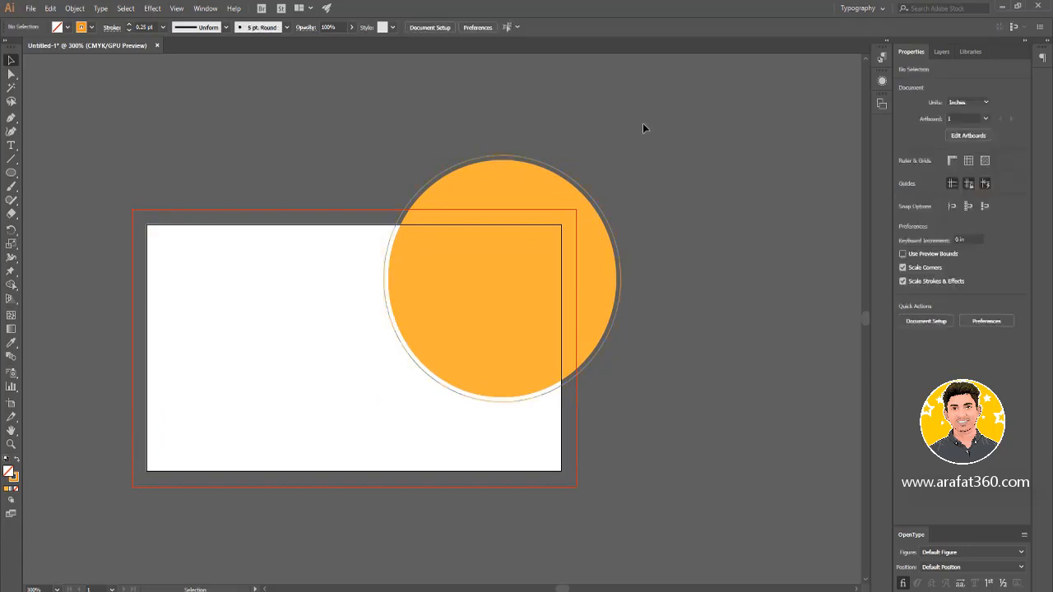
pyautogui.click(611, 224)
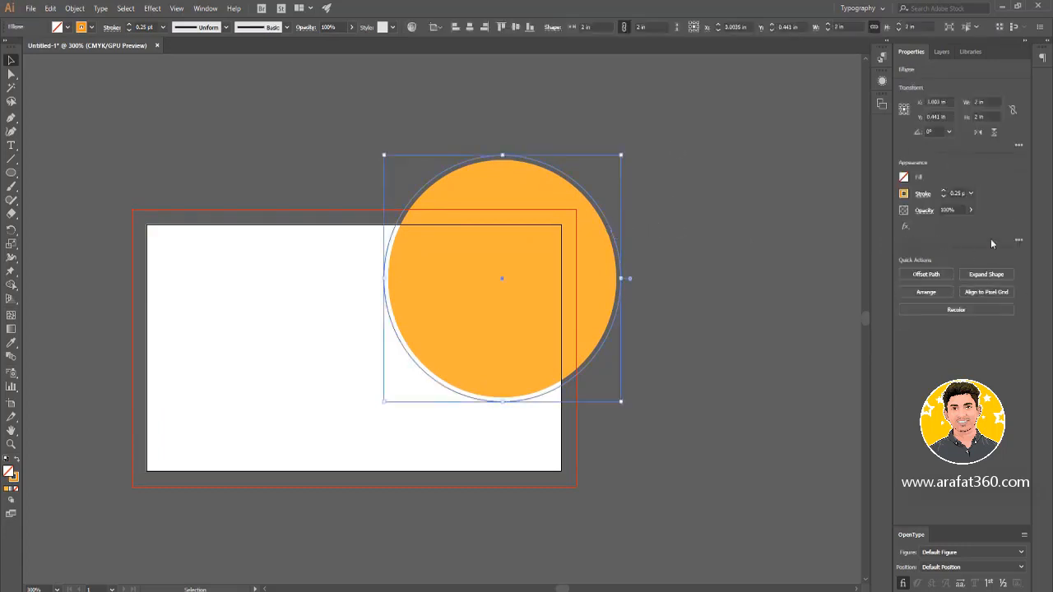
# Set the ring's stroke to 0.75 pt and scale it slightly larger than the circle.
pyautogui.click(944, 191)
pyautogui.click(944, 191)
pyautogui.click(654, 136)
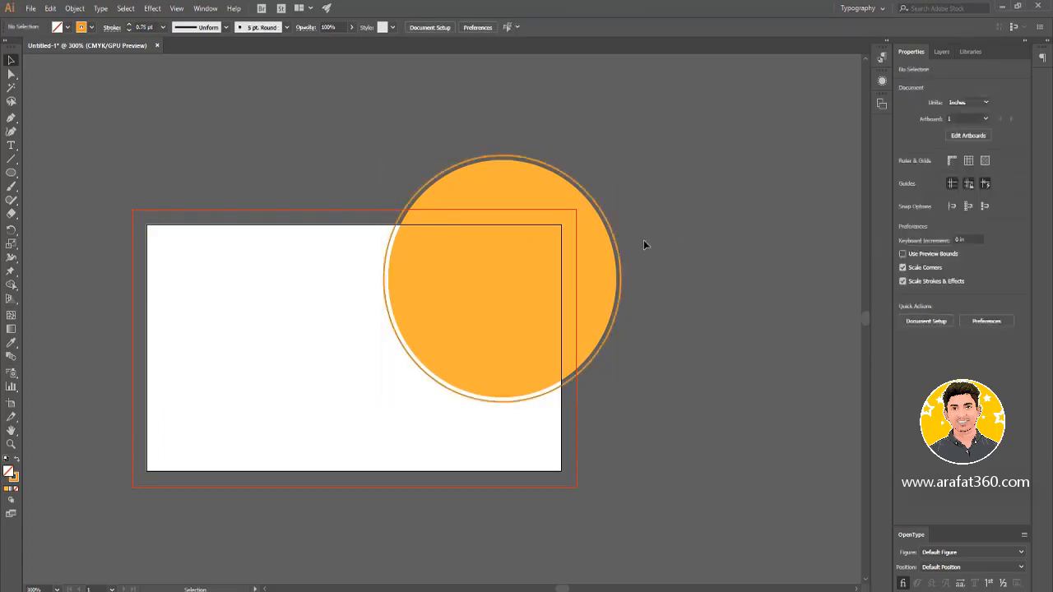
pyautogui.click(621, 258)
pyautogui.press('a')
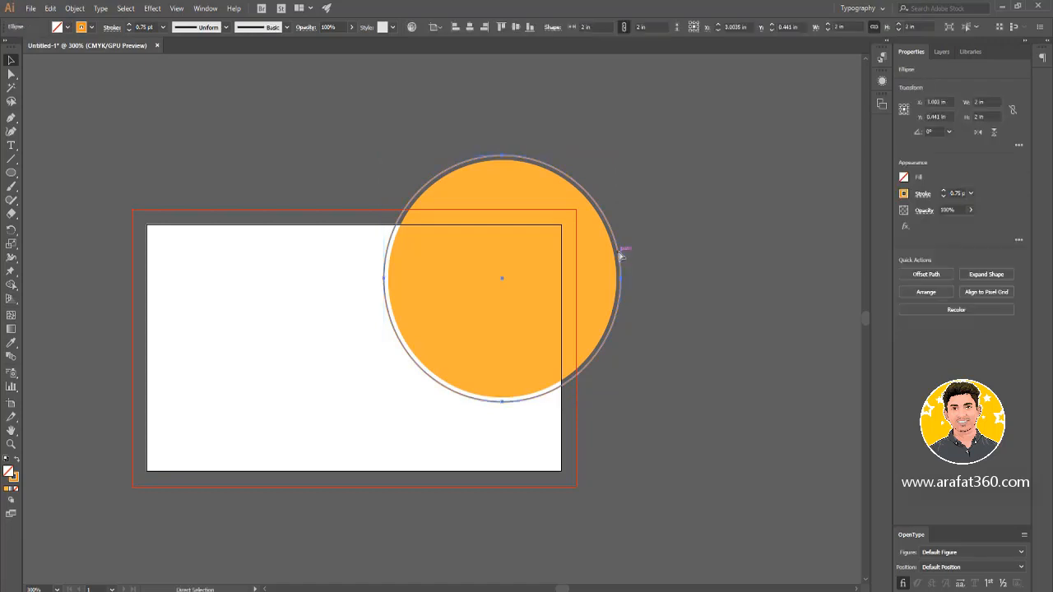
pyautogui.press('v')
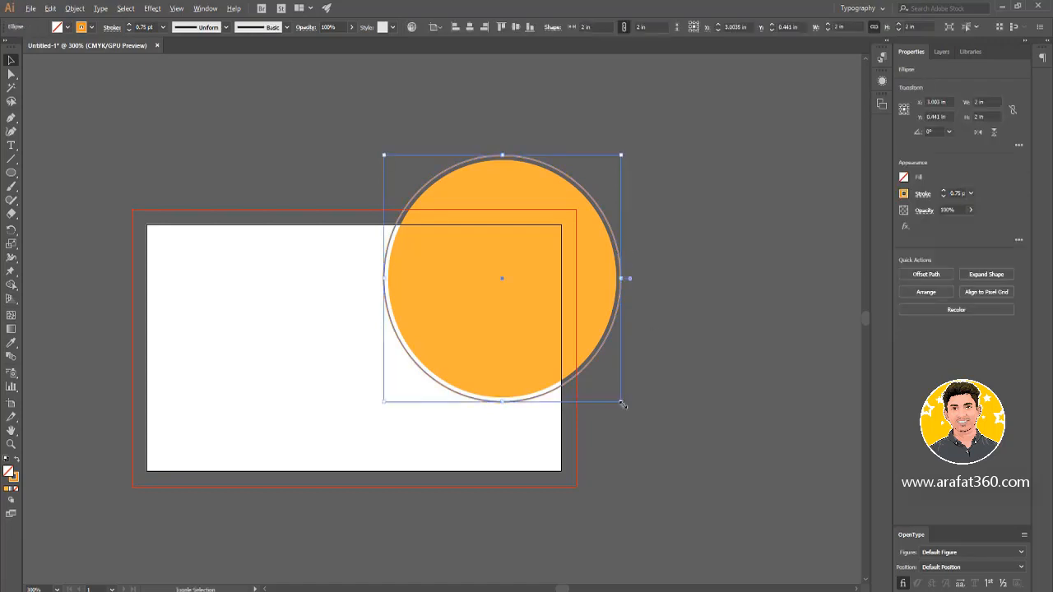
pyautogui.moveTo(622, 401); pyautogui.dragTo(625, 409)
# Place the larger second ring and group the orange circle with both rings.
pyautogui.click(518, 374)
pyautogui.scroll(4, 527, 419)
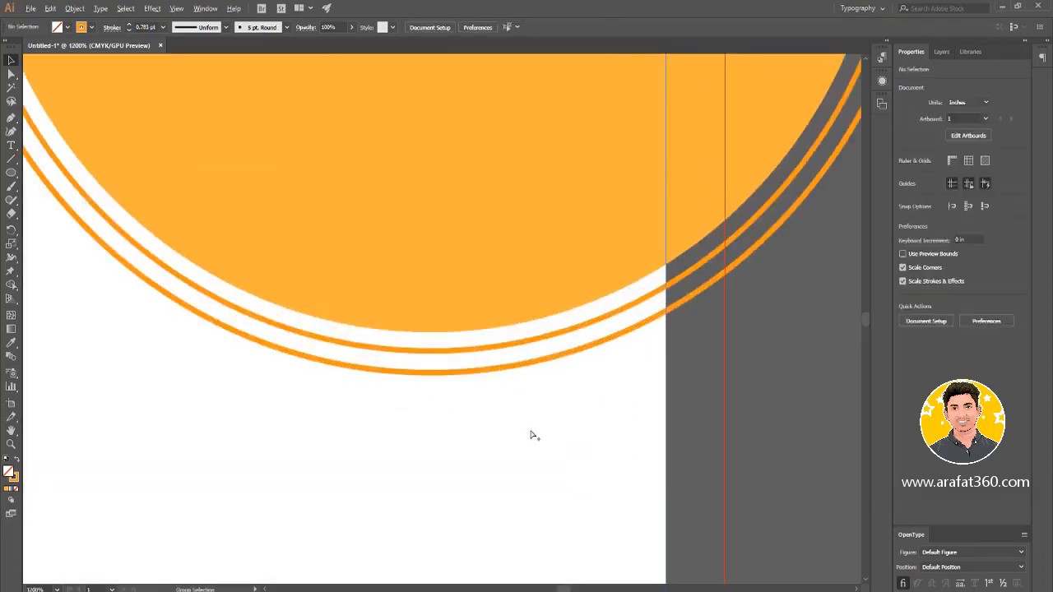
pyautogui.scroll(-4, 530, 435)
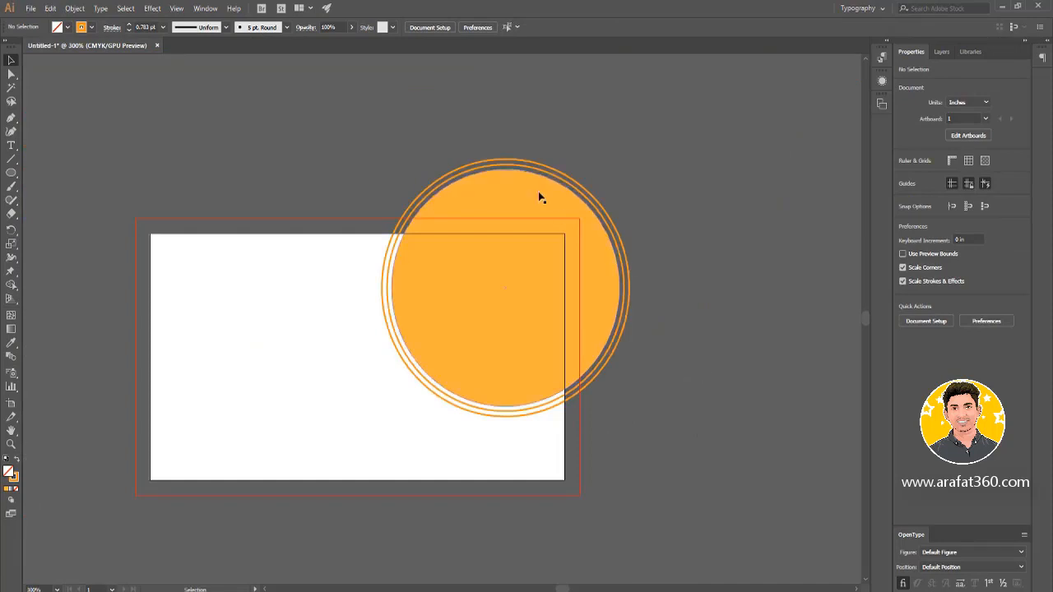
pyautogui.click(603, 220)
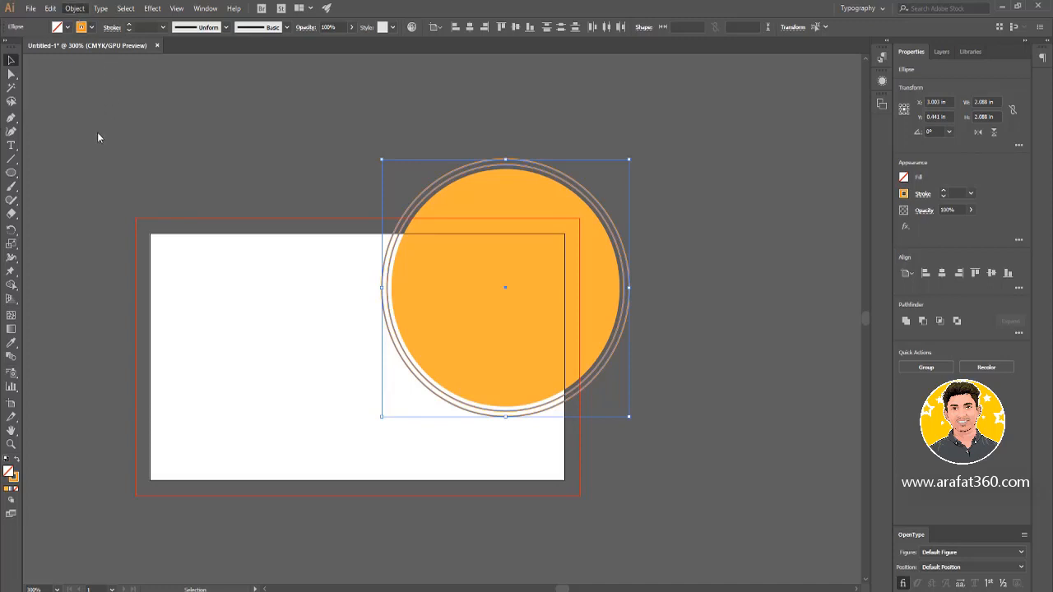
pyautogui.click(510, 367)
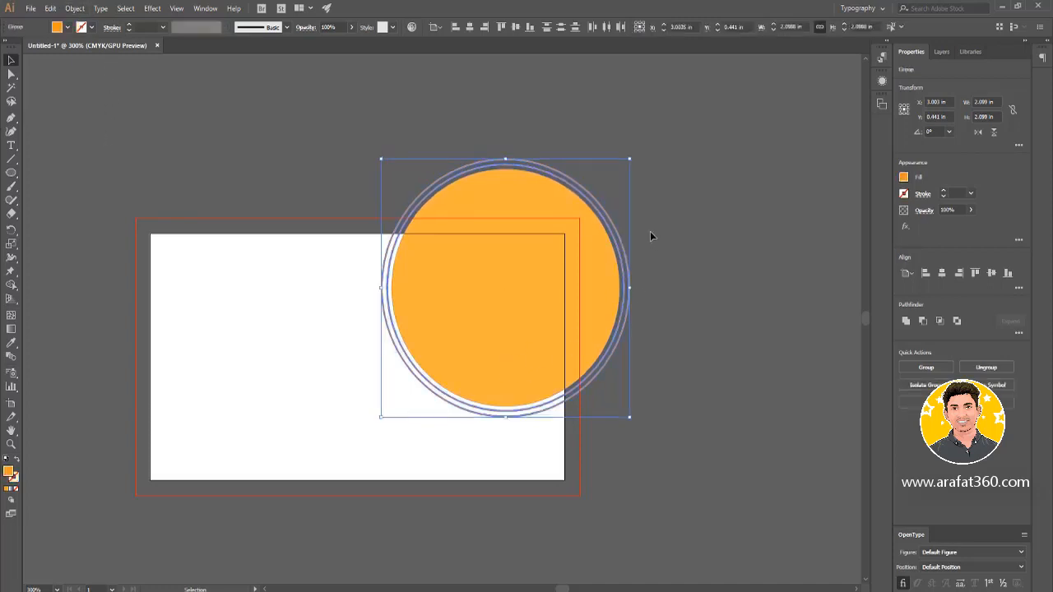
pyautogui.click(907, 321)
pyautogui.click(704, 328)
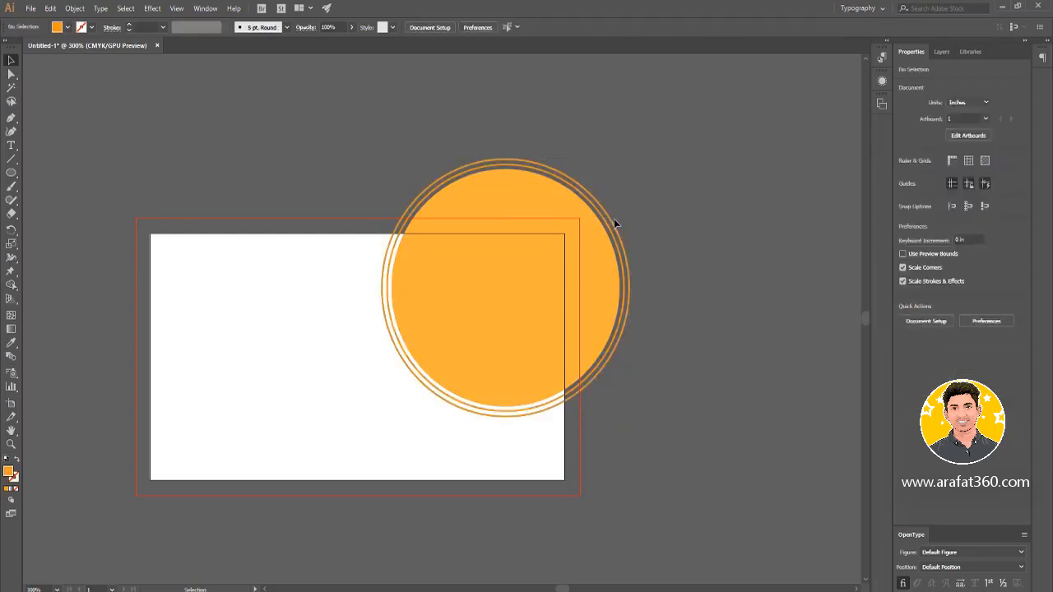
# Select the circle group to verify it, then deselect it.
pyautogui.click(609, 228)
pyautogui.scroll(3, 613, 226)
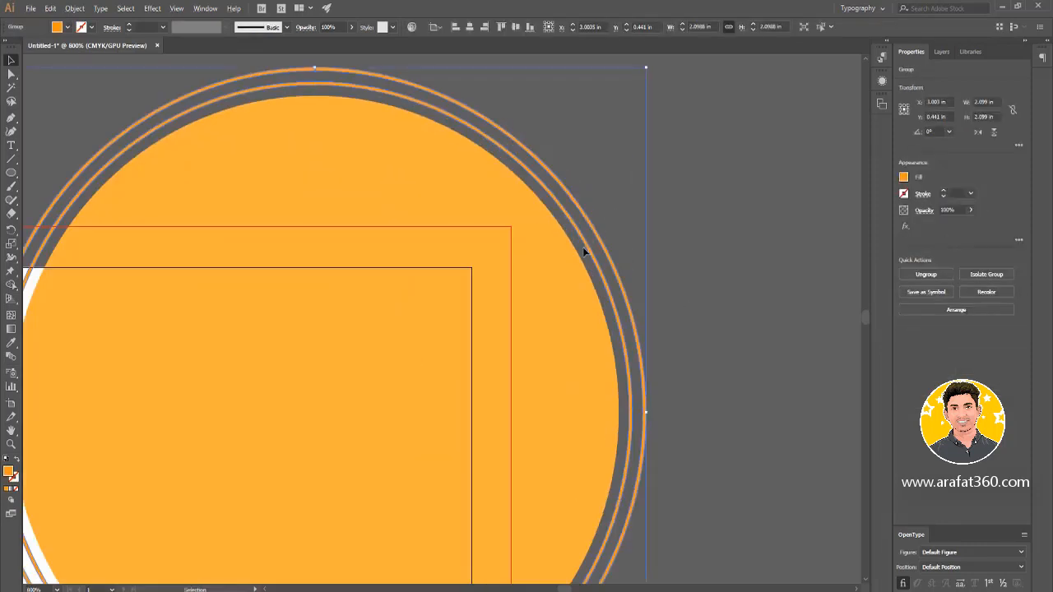
pyautogui.click(669, 311)
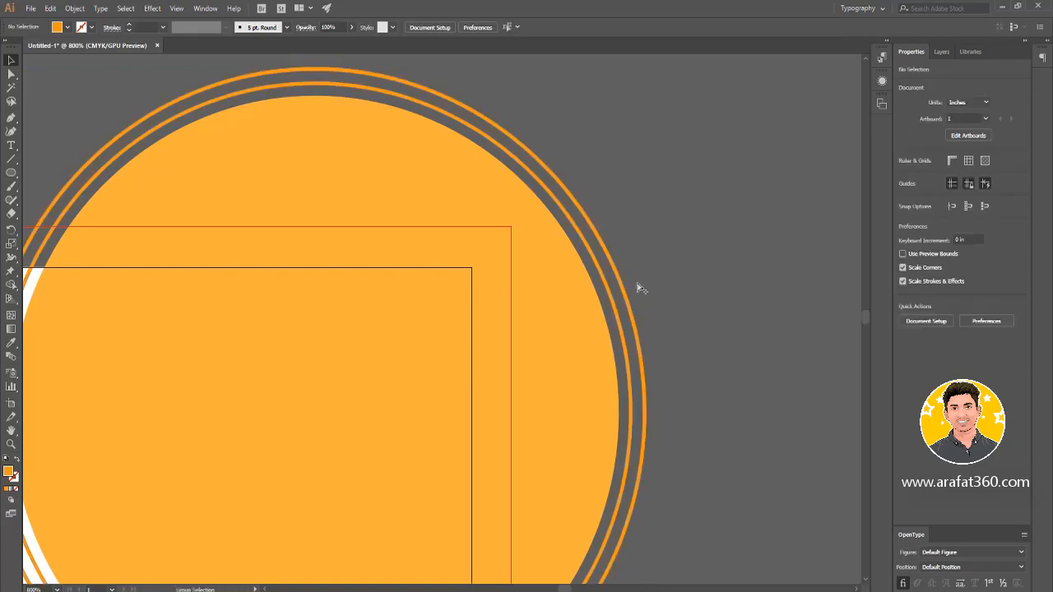
pyautogui.scroll(-5, 414, 217)
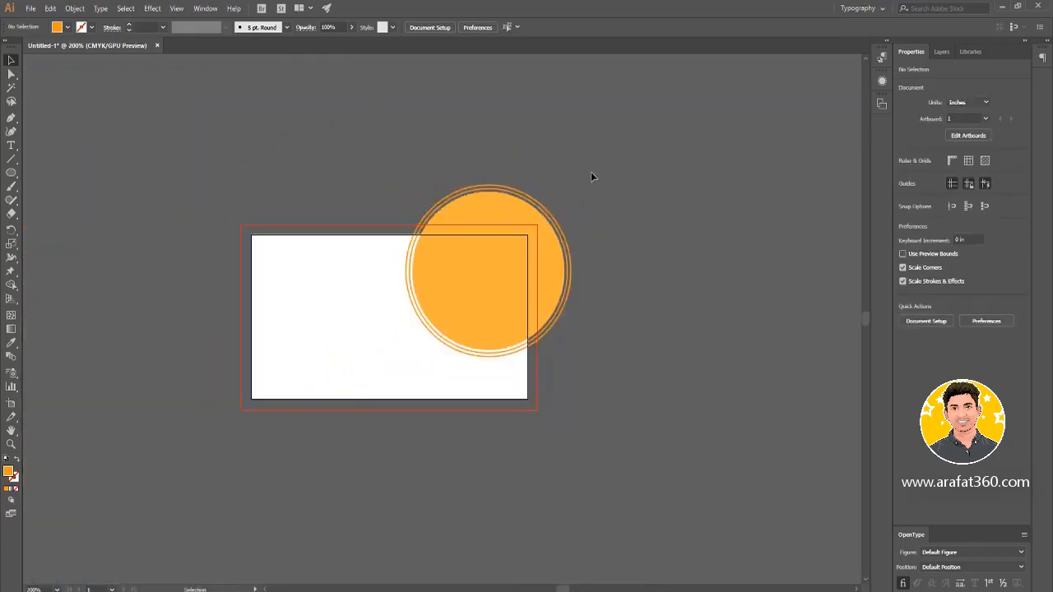
pyautogui.scroll(2, 316, 239)
pyautogui.scroll(-1, 316, 238)
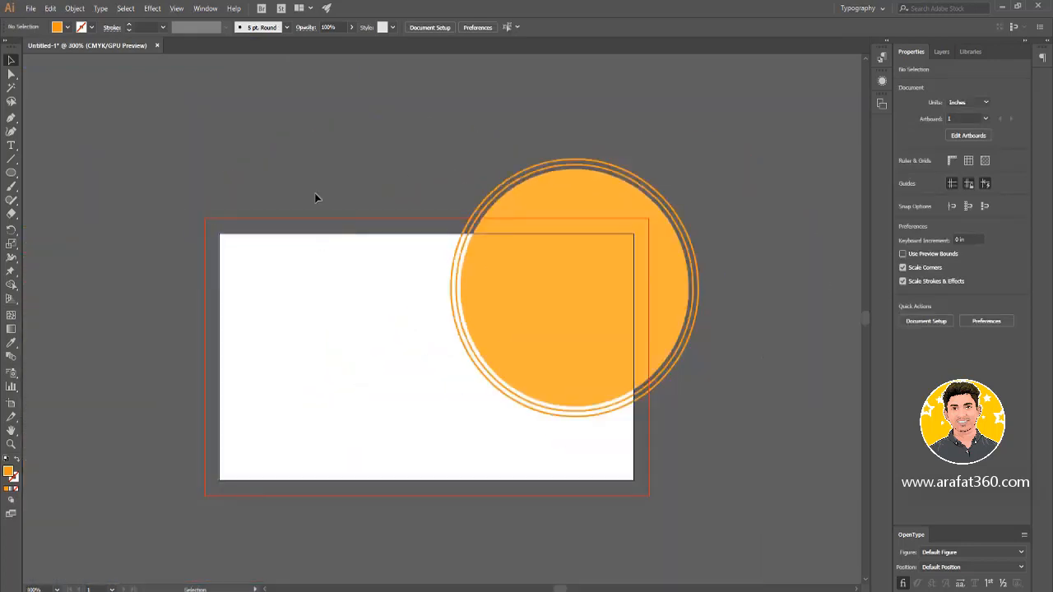
pyautogui.click(11, 173)
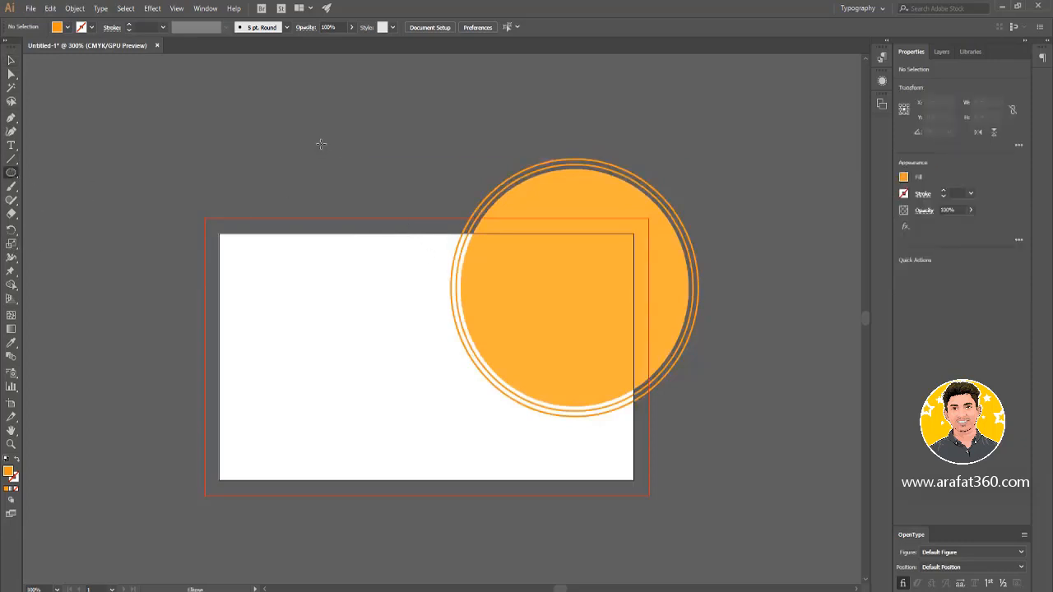
# Draw a small orange circle and move it up across the card's top edge.
pyautogui.moveTo(320, 143); pyautogui.dragTo(422, 249)
pyautogui.press('v')
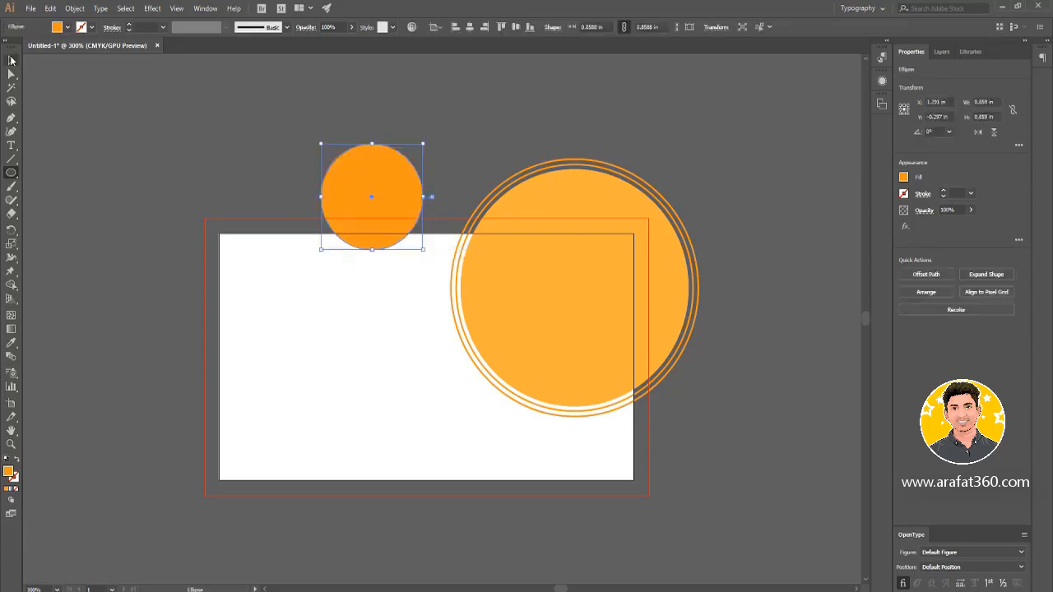
pyautogui.moveTo(407, 198); pyautogui.dragTo(409, 161)
pyautogui.click(535, 124)
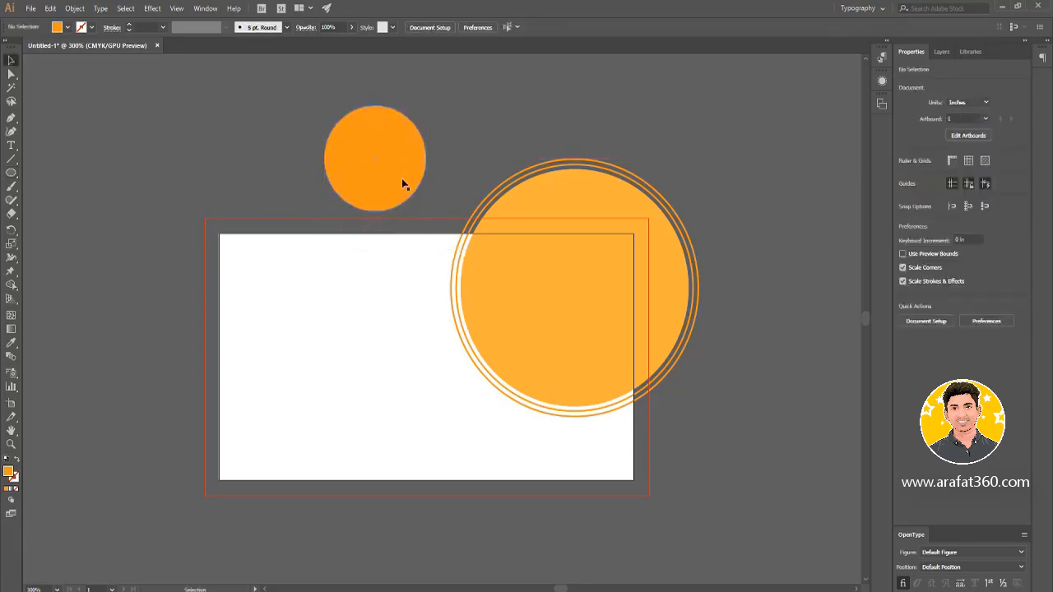
# Scale the back copy of the small circle to about 0.97 in and fill it white.
pyautogui.press('a')
pyautogui.click(402, 184)
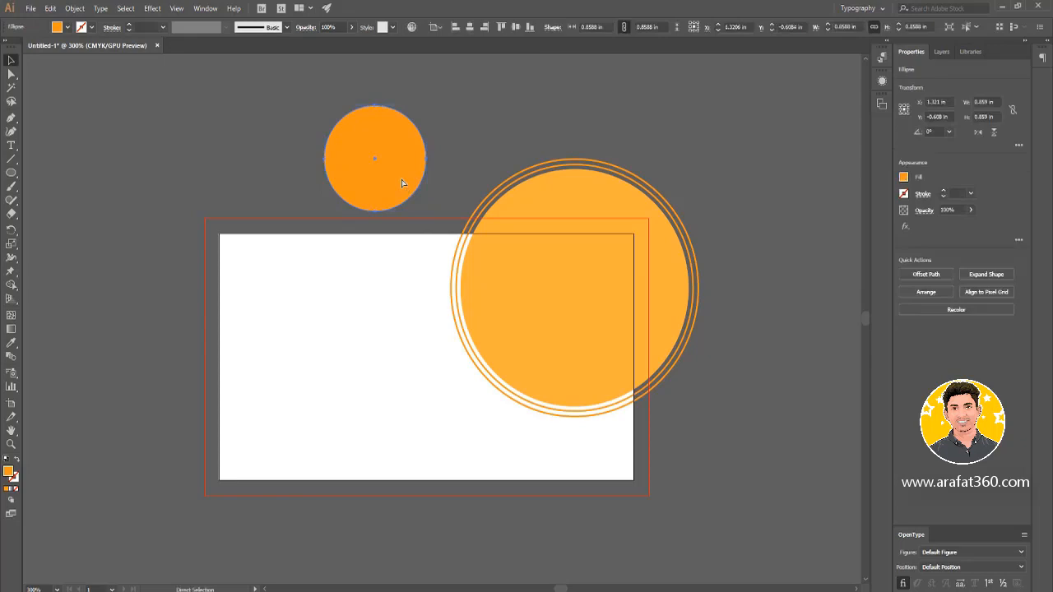
pyautogui.press('v')
pyautogui.moveTo(426, 211); pyautogui.dragTo(436, 219)
pyautogui.press('a')
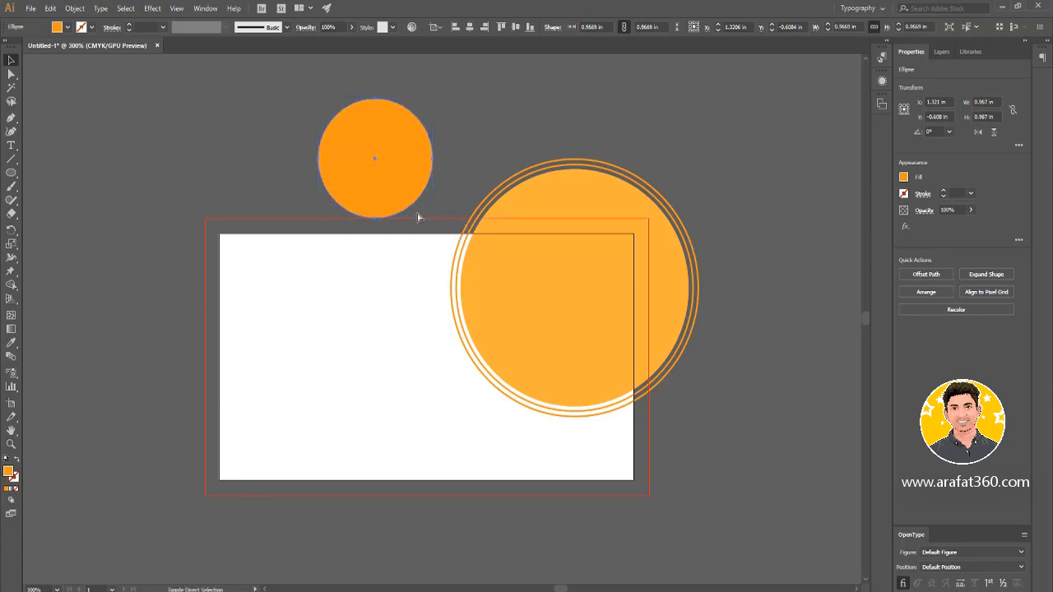
pyautogui.press('v')
pyautogui.press('a')
pyautogui.press('v')
pyautogui.click(904, 180)
pyautogui.click(803, 221)
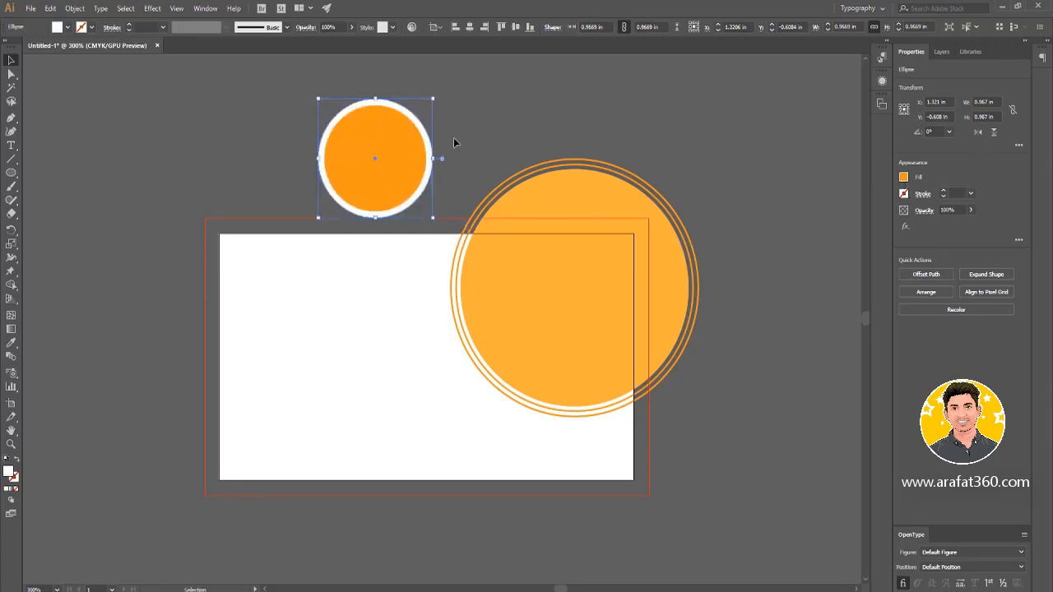
pyautogui.click(440, 185)
pyautogui.scroll(2, 402, 228)
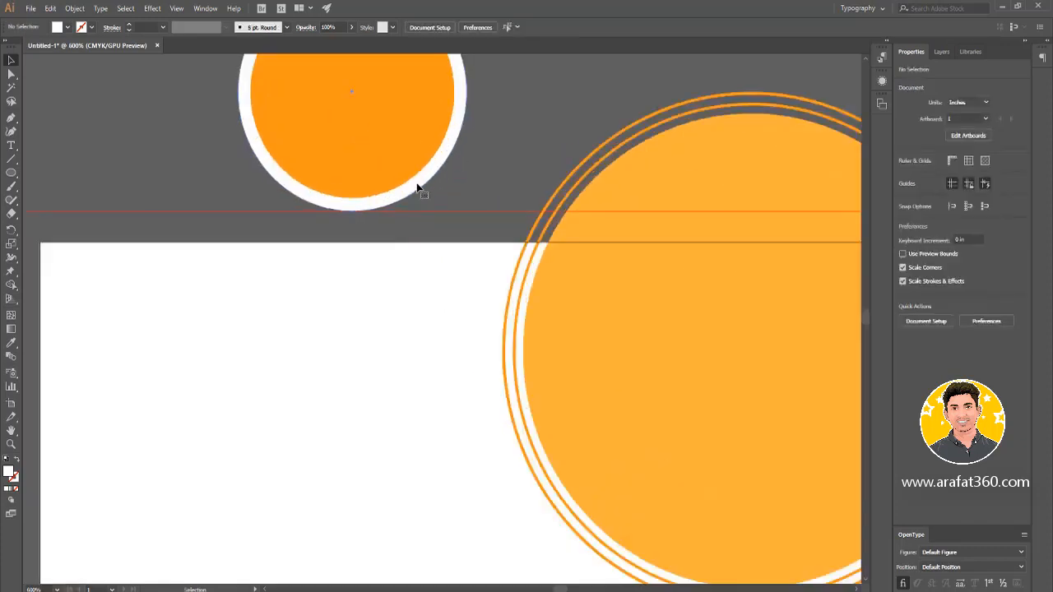
# Enlarge the white border circle slightly behind the small orange circle.
pyautogui.click(418, 190)
pyautogui.moveTo(469, 212); pyautogui.dragTo(473, 215)
pyautogui.click(492, 168)
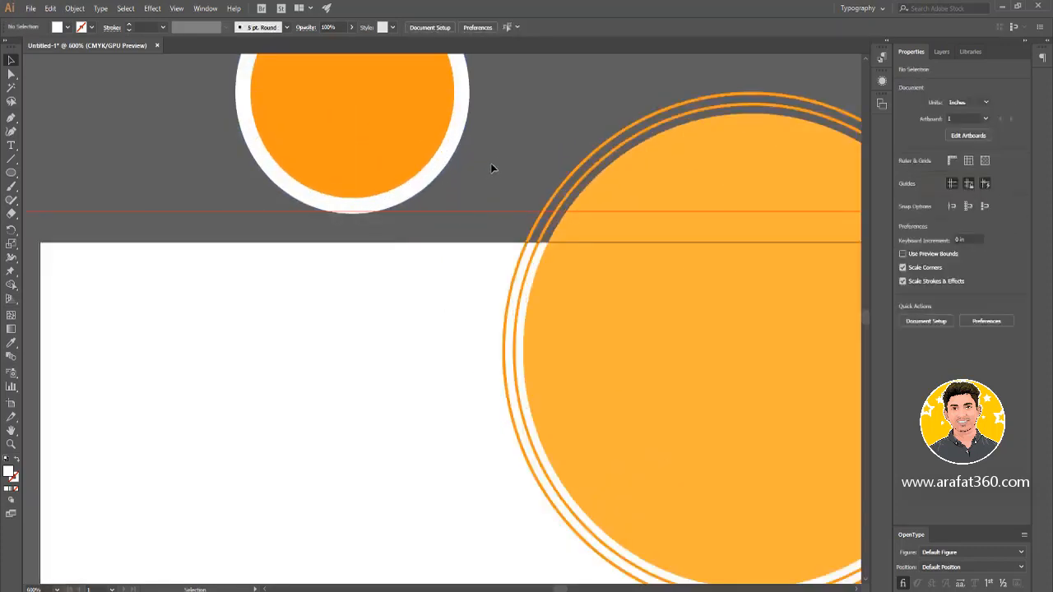
pyautogui.scroll(-1, 491, 168)
pyautogui.scroll(2, 492, 167)
pyautogui.scroll(-1, 507, 128)
pyautogui.moveTo(507, 126); pyautogui.dragTo(520, 252)
# Make a 0.92 in outer ring with a 0.5 pt orange stroke and no fill.
pyautogui.click(403, 223)
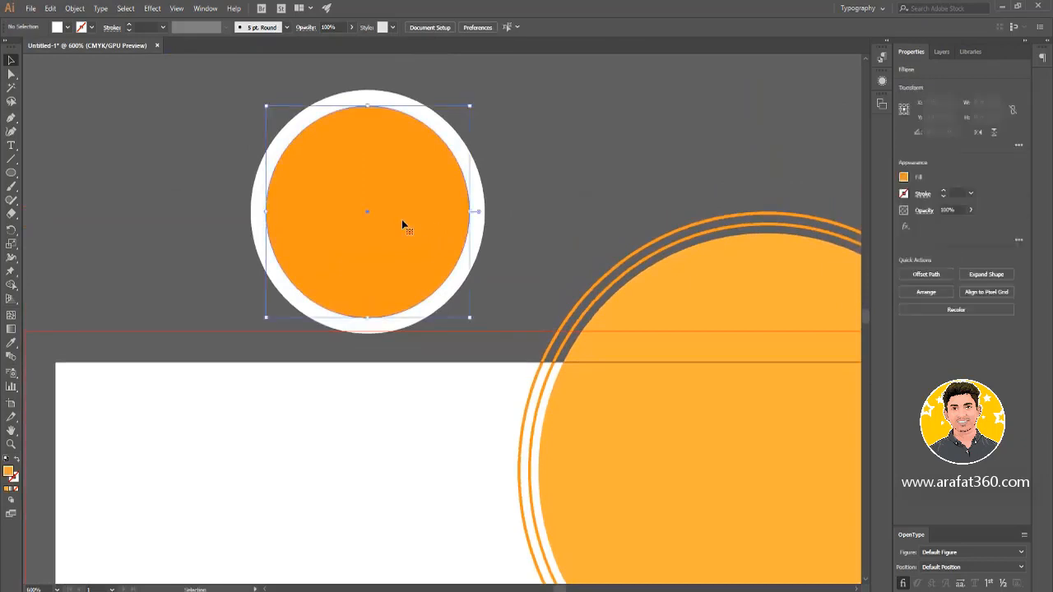
pyautogui.press('a')
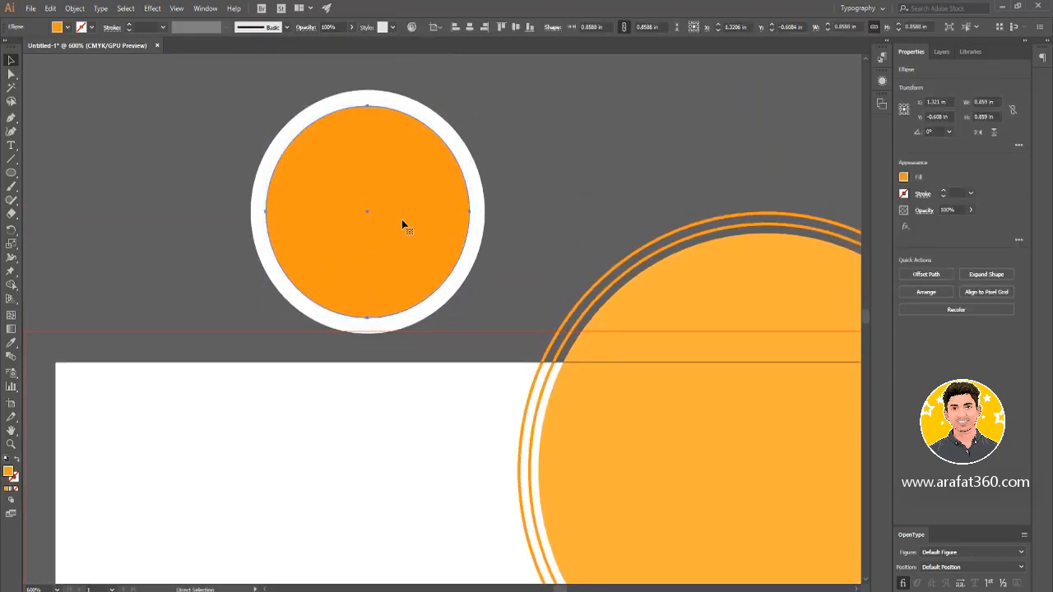
pyautogui.press('v')
pyautogui.moveTo(472, 317); pyautogui.dragTo(478, 330)
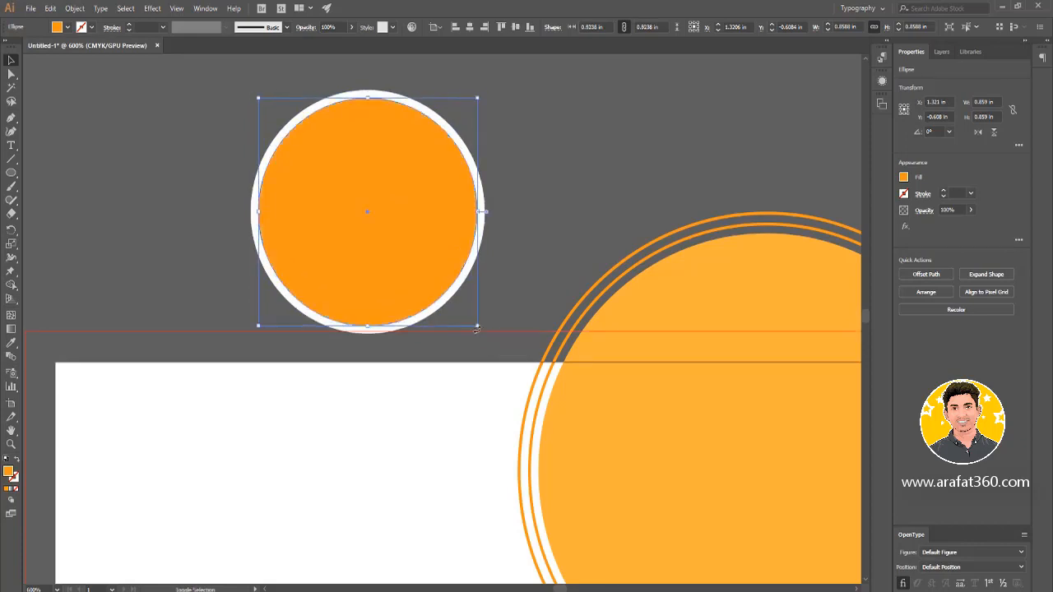
pyautogui.click(944, 192)
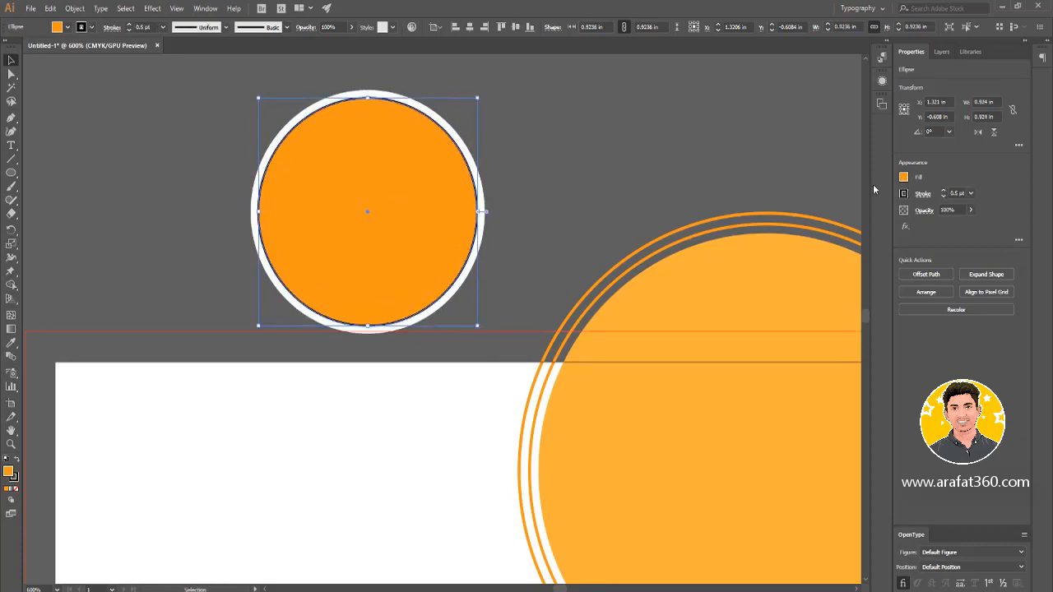
pyautogui.press('d')
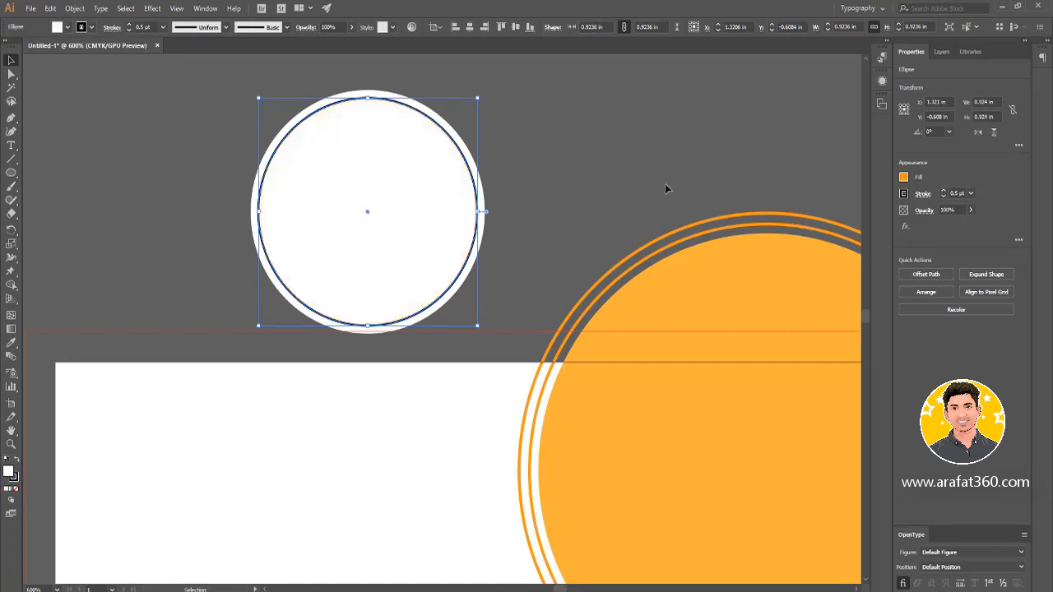
pyautogui.press('/')
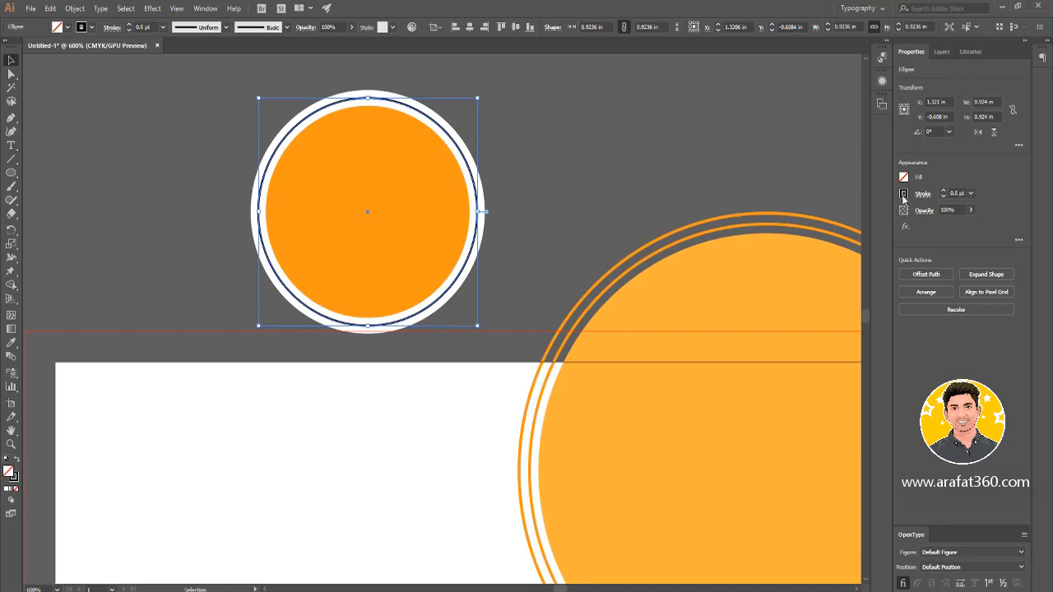
pyautogui.click(878, 263)
pyautogui.click(539, 156)
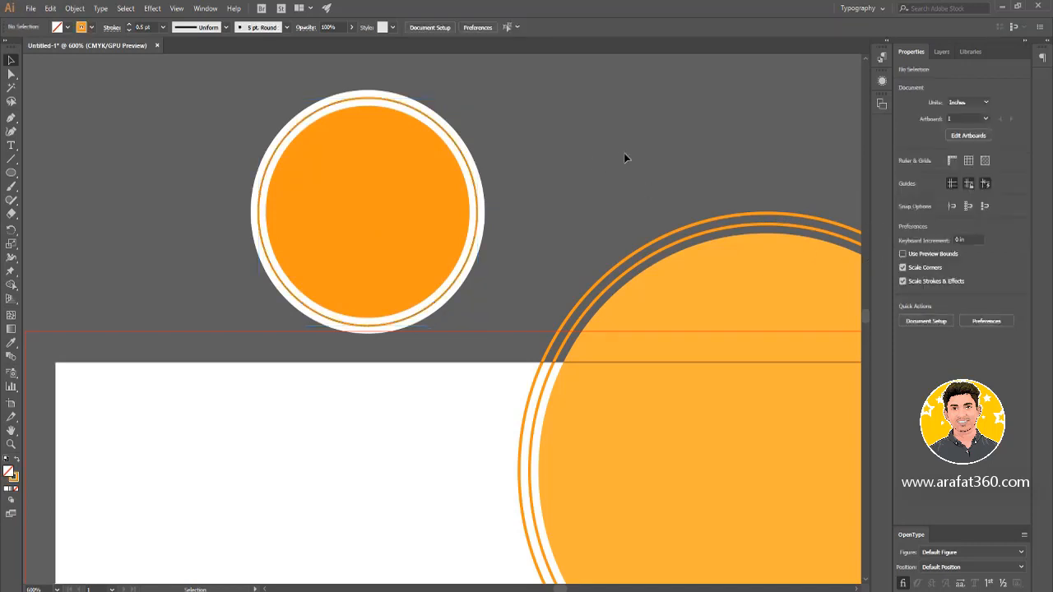
# Make a 0.73 in inner ring with a 0.5 pt white stroke and no fill.
pyautogui.click(449, 203)
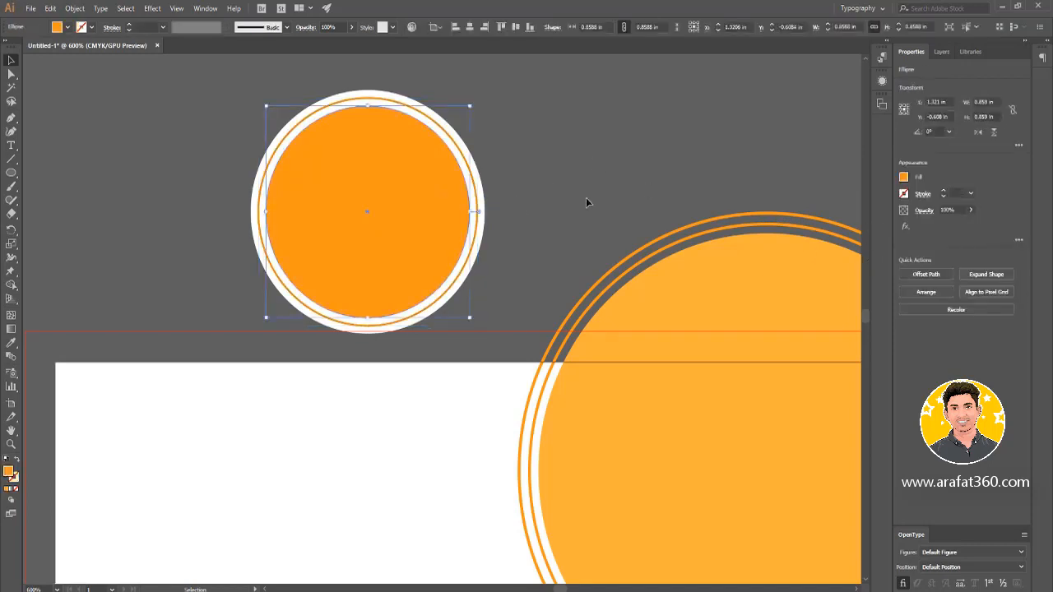
pyautogui.press('a')
pyautogui.press('v')
pyautogui.moveTo(470, 318); pyautogui.dragTo(455, 302)
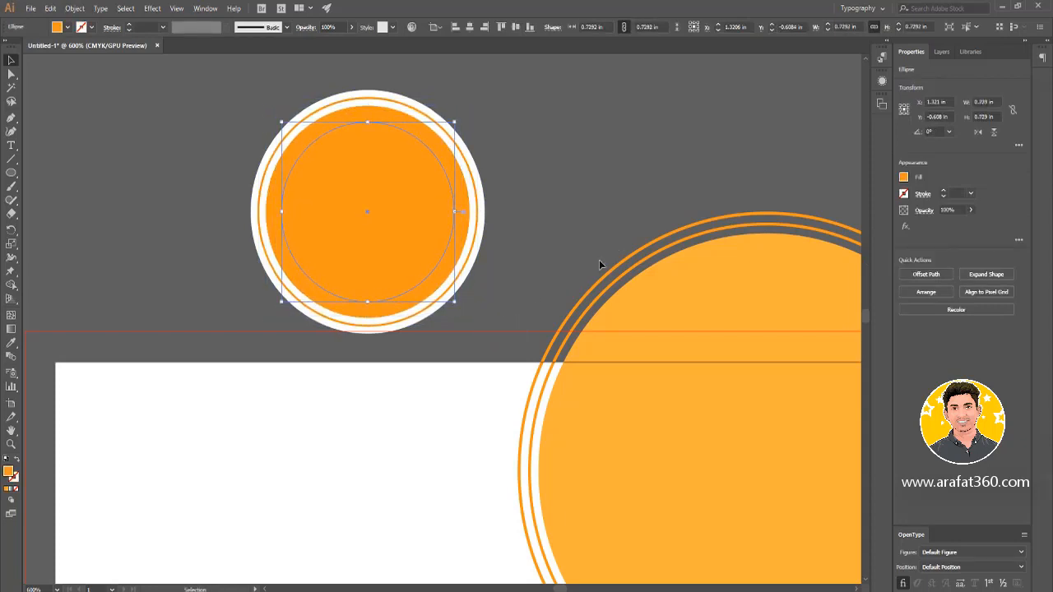
pyautogui.click(944, 190)
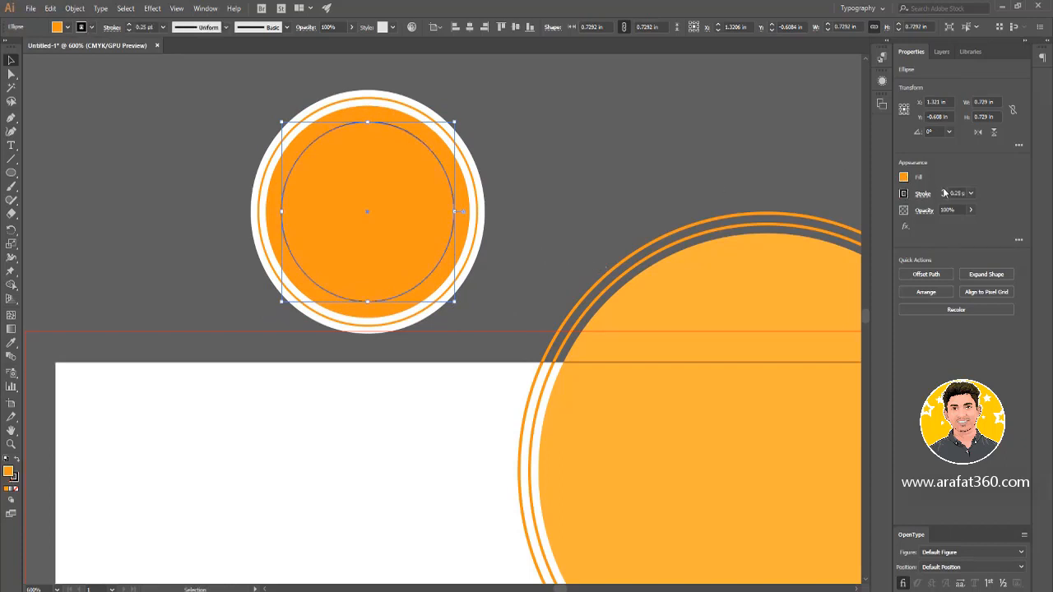
pyautogui.click(944, 190)
pyautogui.press('/')
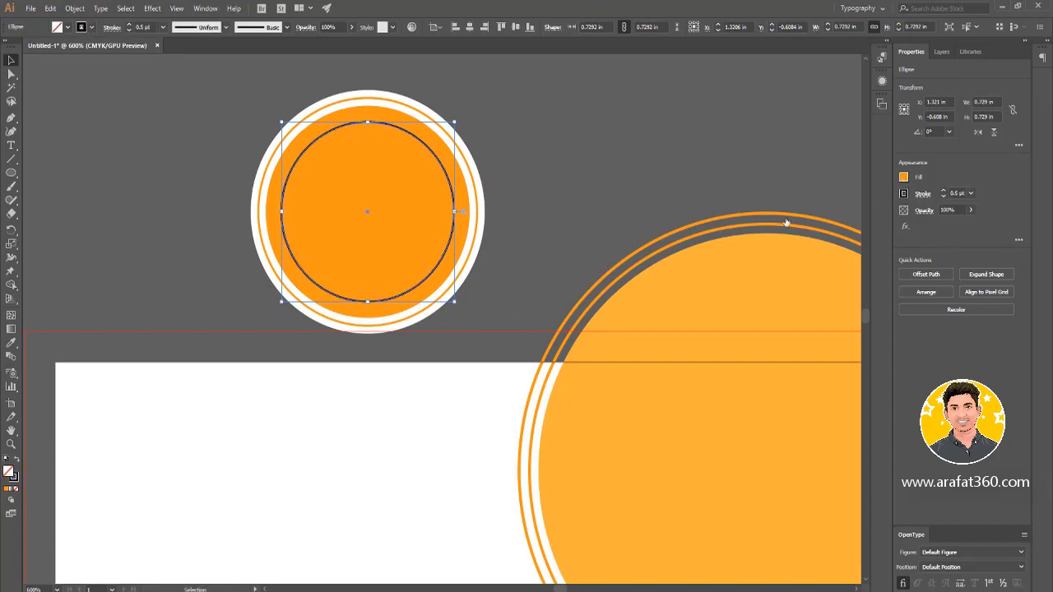
pyautogui.click(907, 195)
pyautogui.click(817, 239)
pyautogui.click(527, 139)
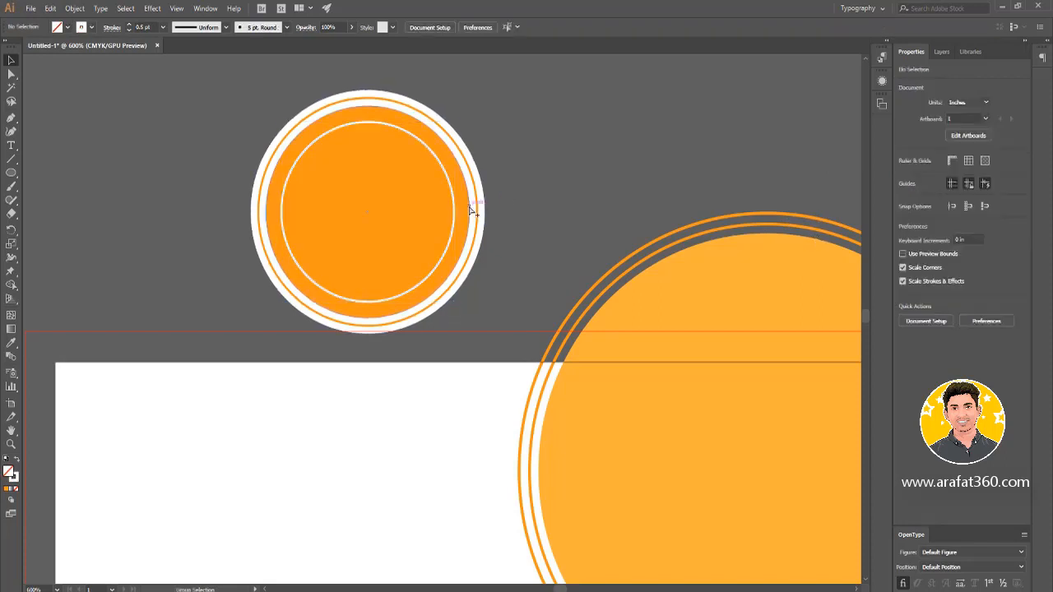
pyautogui.scroll(1, 470, 209)
pyautogui.scroll(-1, 559, 186)
pyautogui.scroll(1, 522, 174)
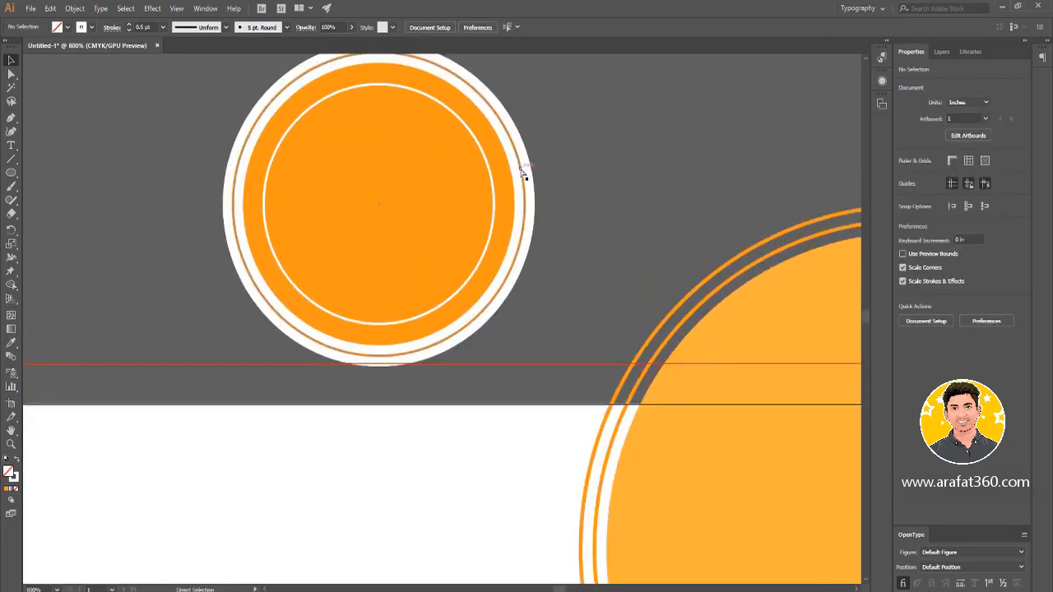
# Group the outer orange ring and inner white ring together (Ctrl+G).
pyautogui.click(504, 182)
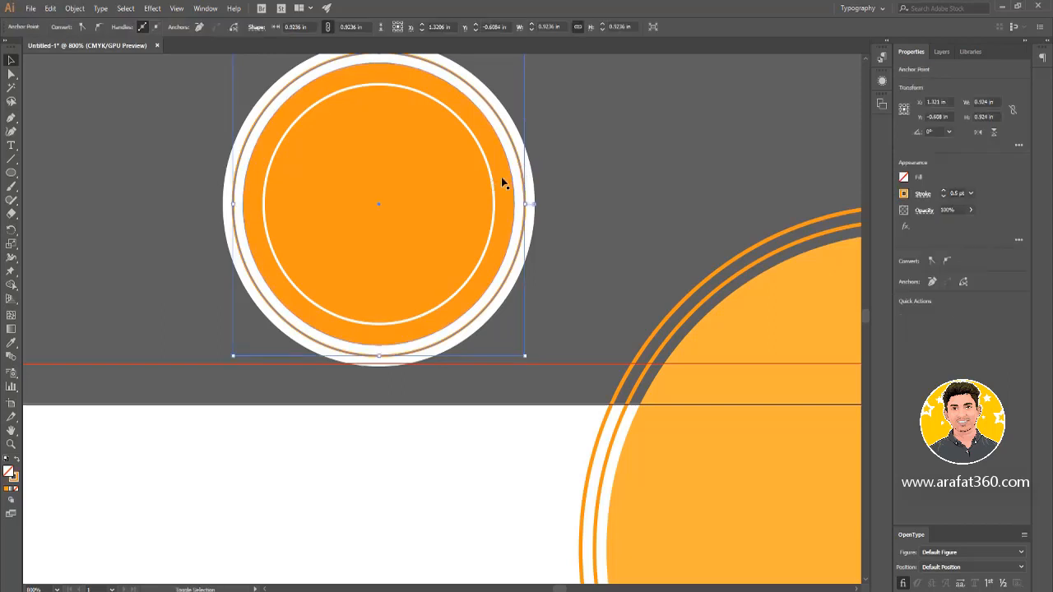
pyautogui.keyDown('shift'); pyautogui.click(493, 180); pyautogui.keyUp('shift')
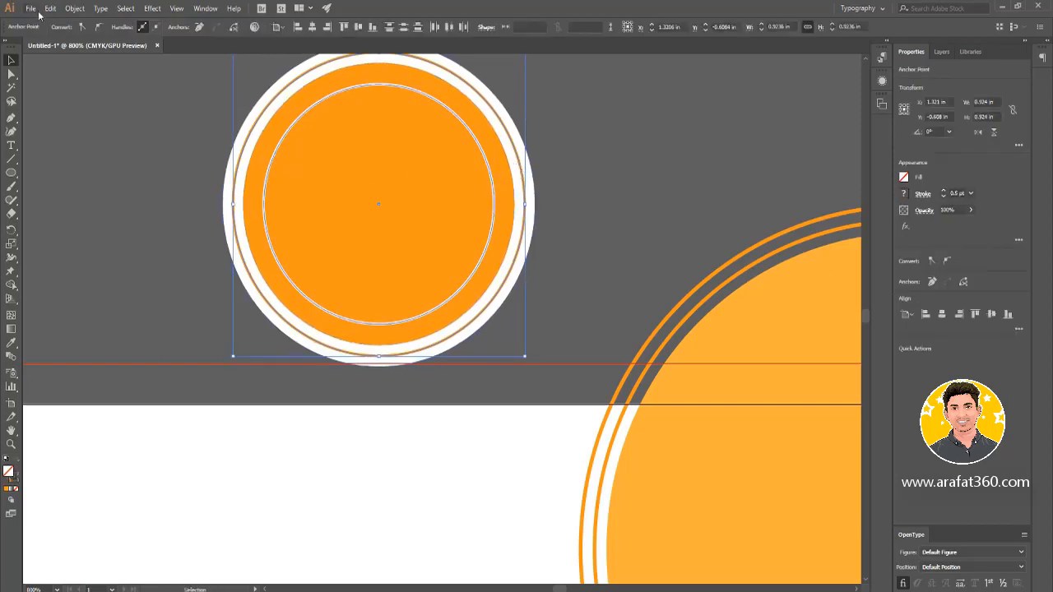
pyautogui.press('v')
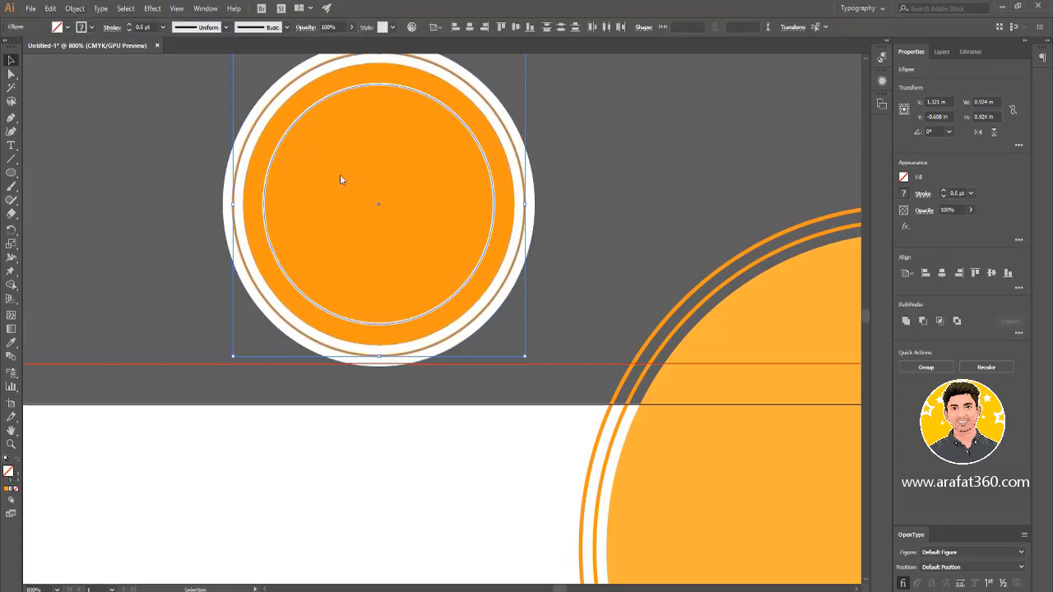
pyautogui.hotkey('ctrl', 'g')
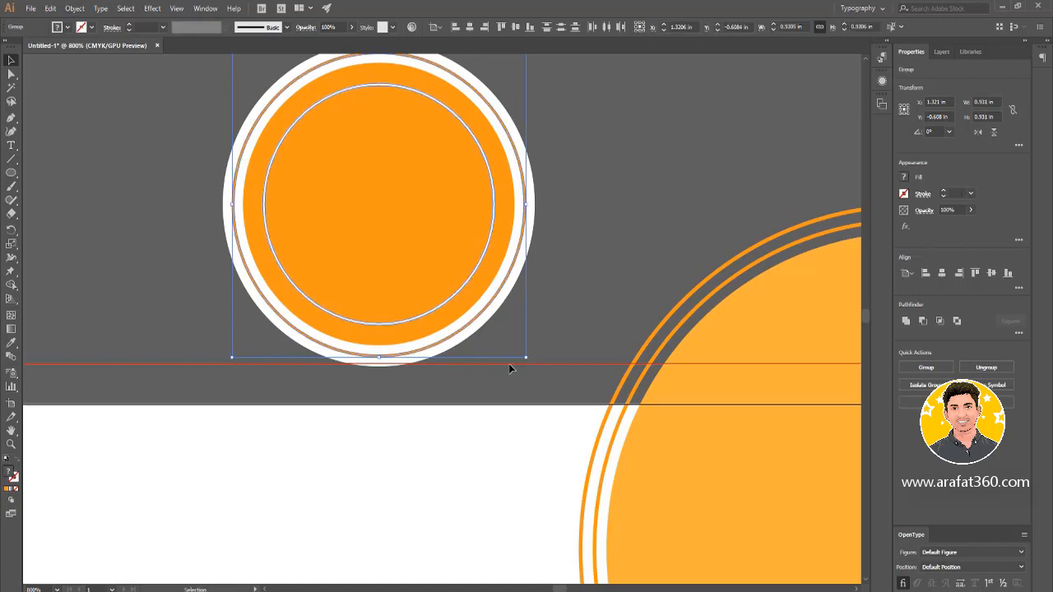
pyautogui.click(905, 324)
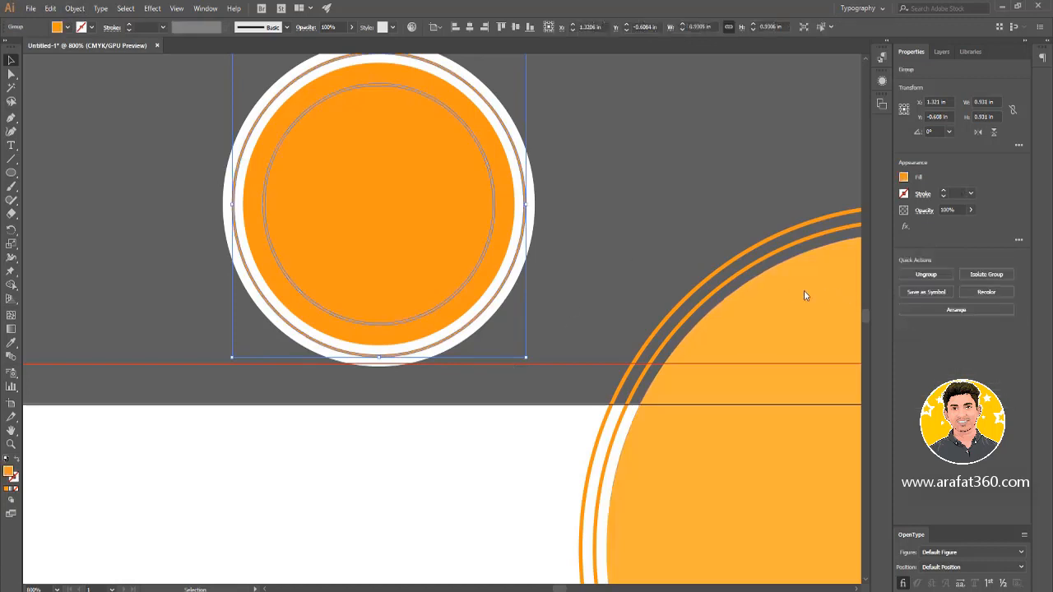
pyautogui.click(571, 219)
pyautogui.scroll(-1, 603, 150)
pyautogui.moveTo(603, 150); pyautogui.dragTo(529, 240)
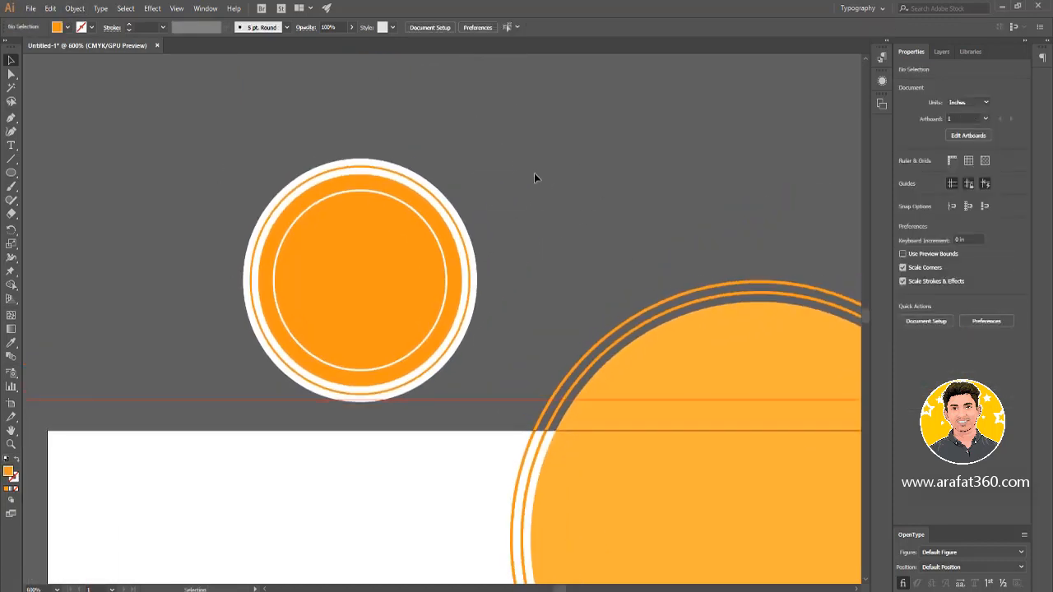
pyautogui.moveTo(535, 173); pyautogui.dragTo(343, 262)
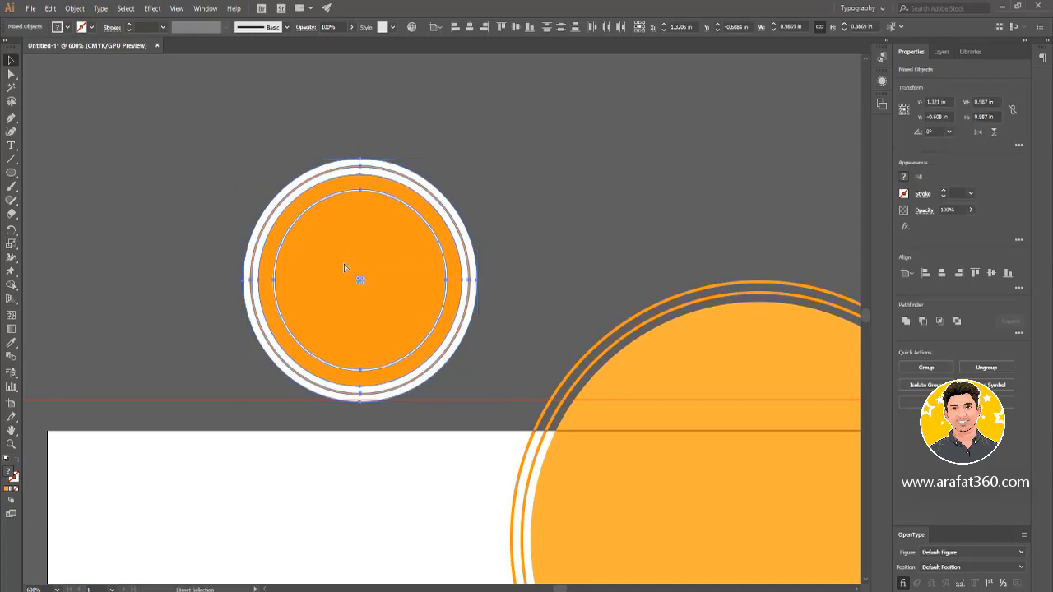
# Move the grouped badge down onto the white card and enlarge it to about 1.18 in.
pyautogui.press('v')
pyautogui.click(504, 255)
pyautogui.scroll(-4, 521, 235)
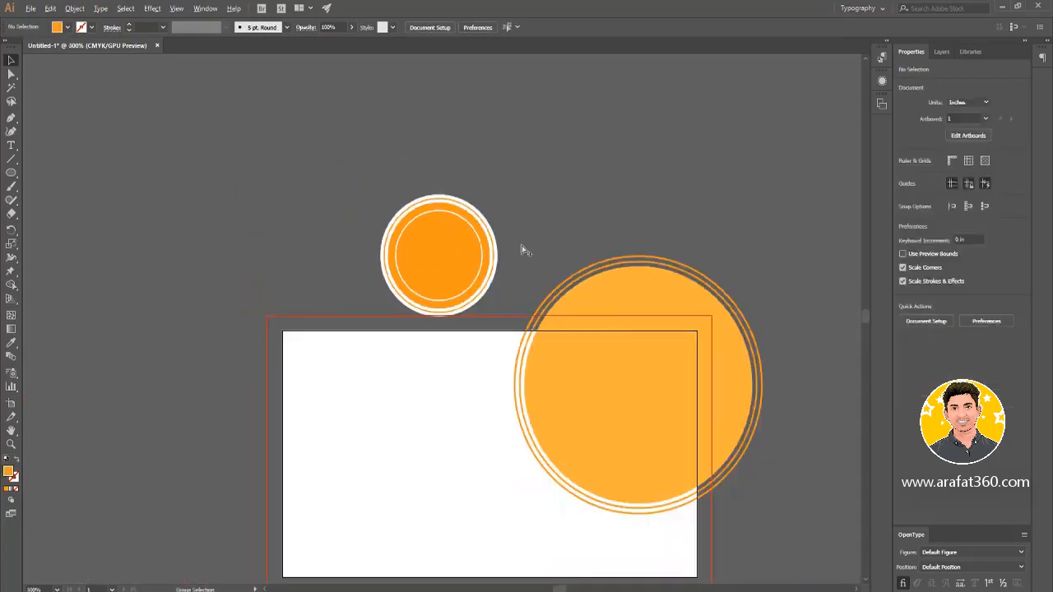
pyautogui.click(492, 255)
pyautogui.moveTo(491, 256); pyautogui.dragTo(528, 335)
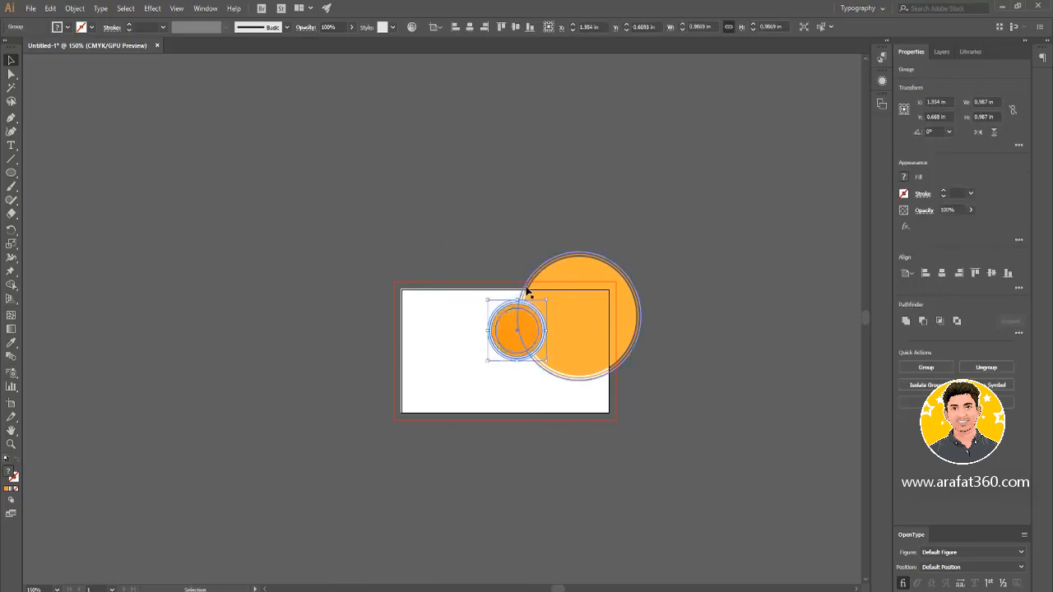
pyautogui.scroll(2, 538, 318)
pyautogui.moveTo(559, 411); pyautogui.dragTo(578, 431)
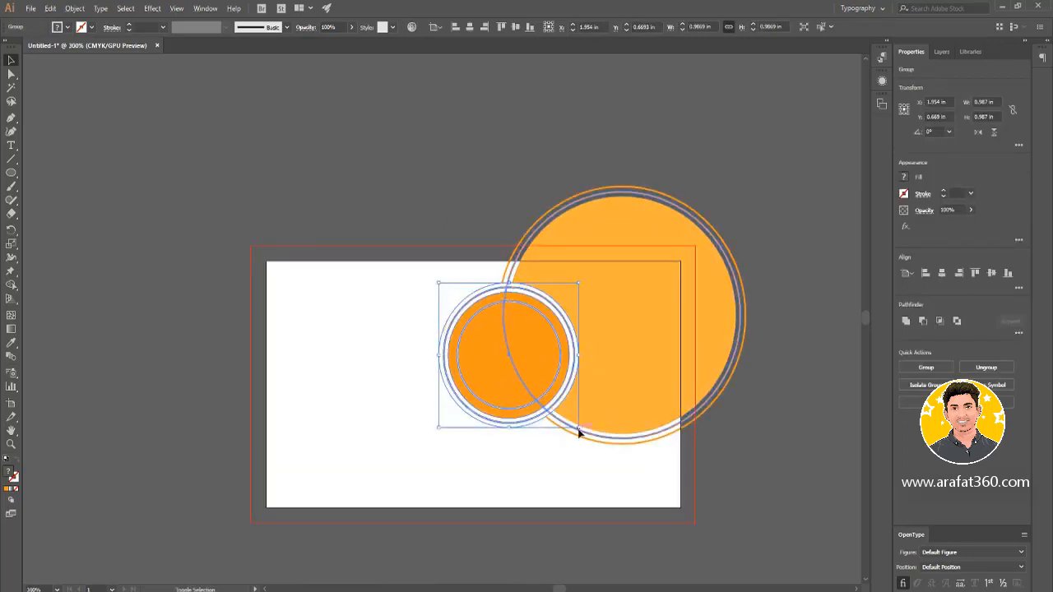
pyautogui.click(459, 165)
pyautogui.scroll(-1, 516, 355)
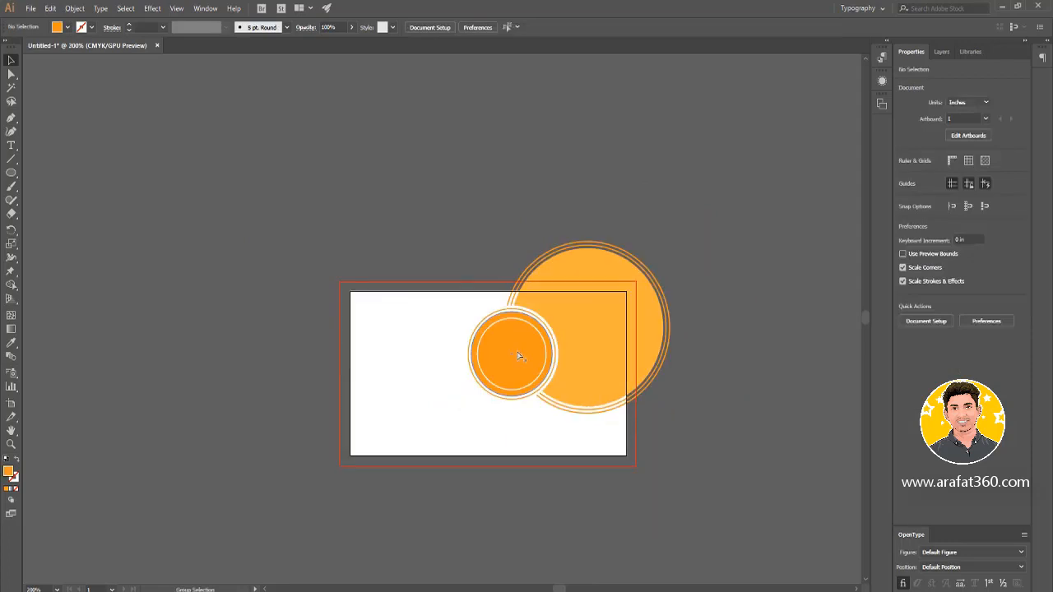
pyautogui.scroll(1, 516, 355)
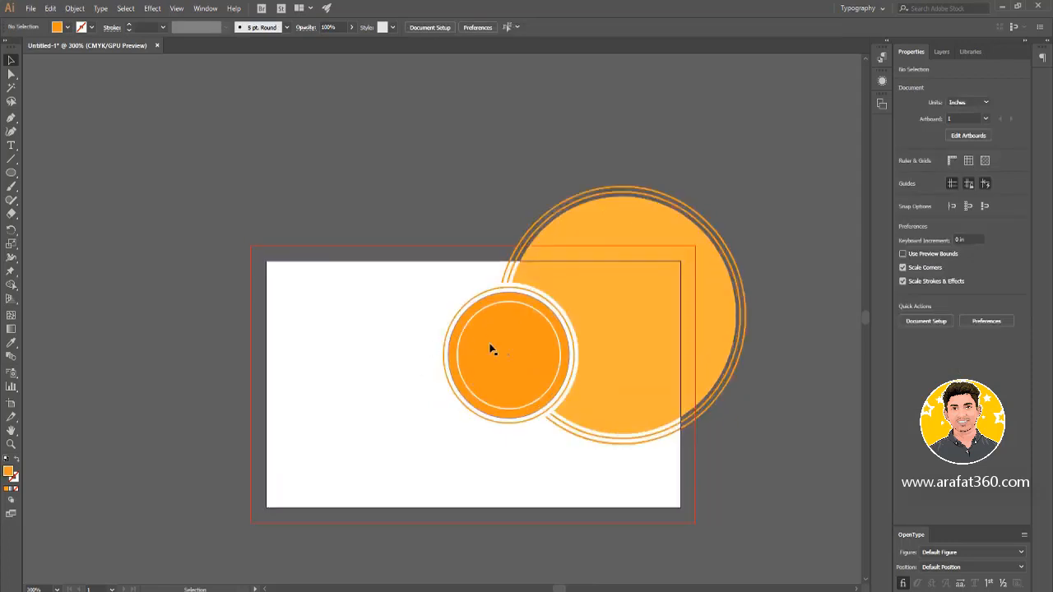
pyautogui.click(491, 348)
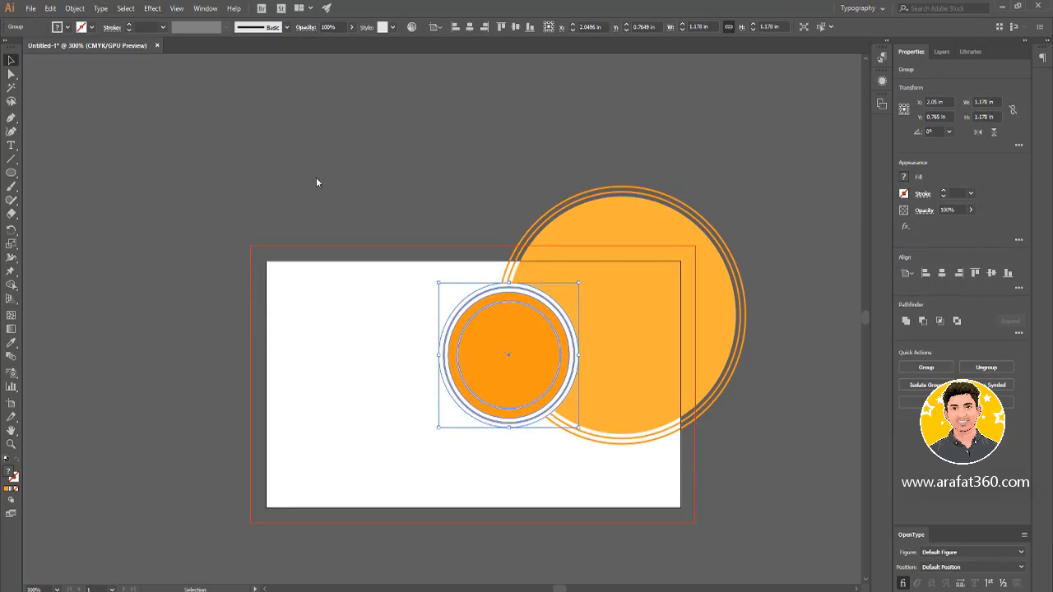
# Apply a light grey Outer Glow to the badge group, then deselect it.
pyautogui.click(739, 136)
pyautogui.click(736, 157)
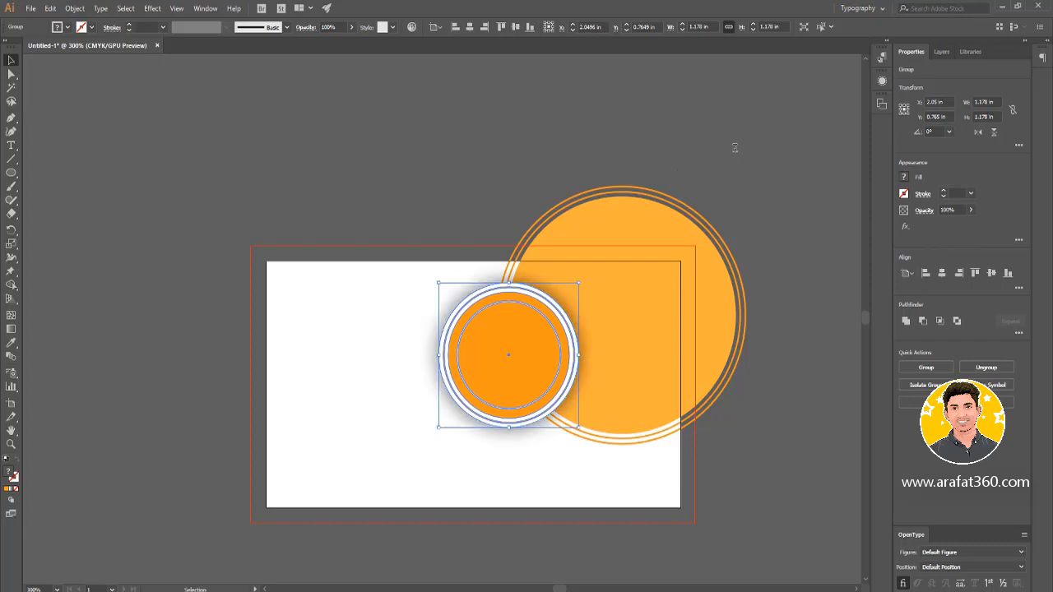
pyautogui.click(688, 194)
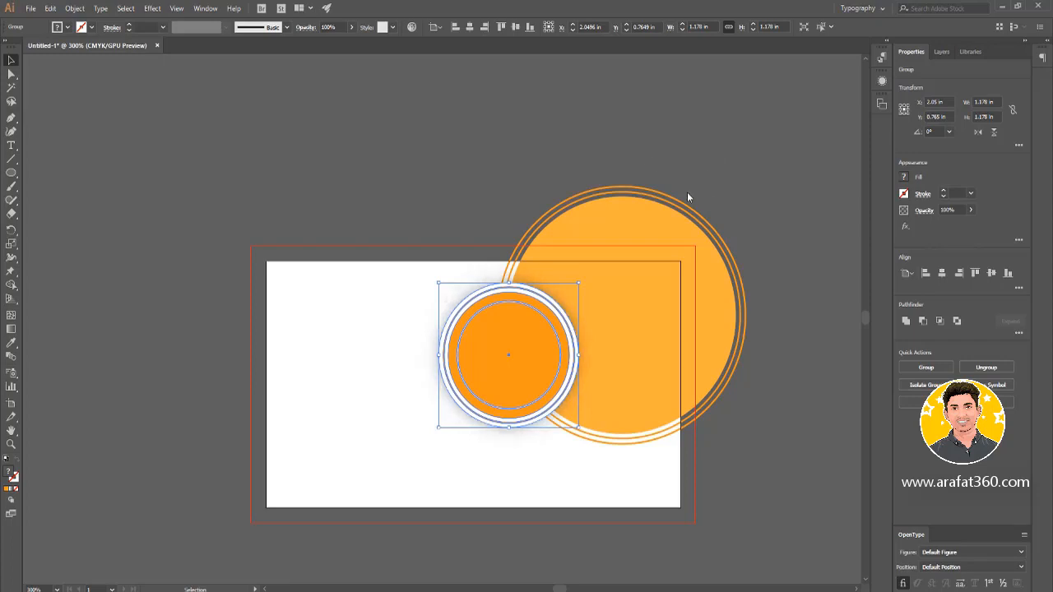
pyautogui.click(370, 177)
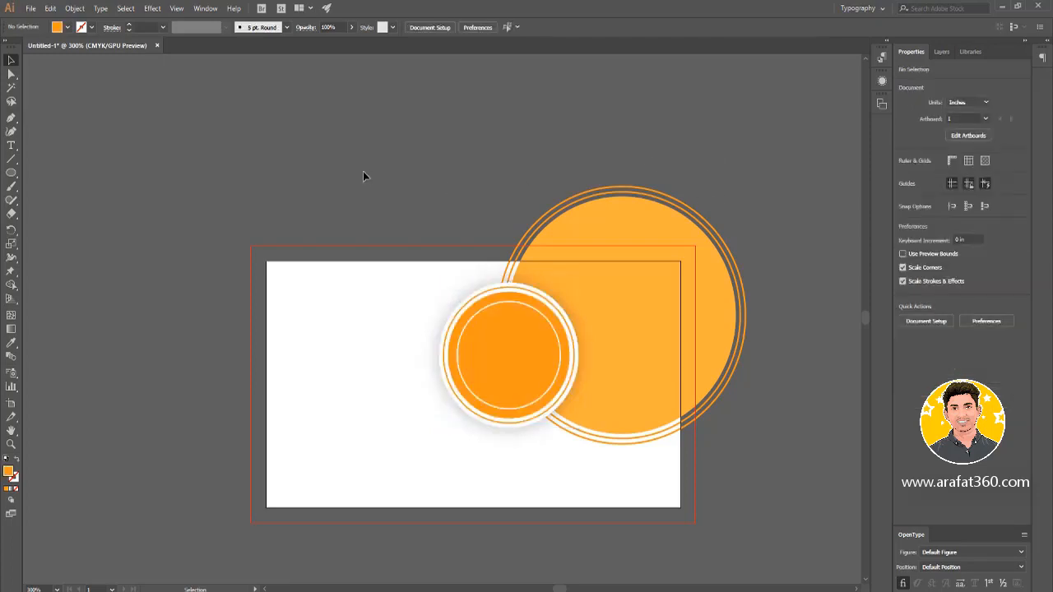
pyautogui.scroll(2, 564, 376)
pyautogui.scroll(-1, 557, 370)
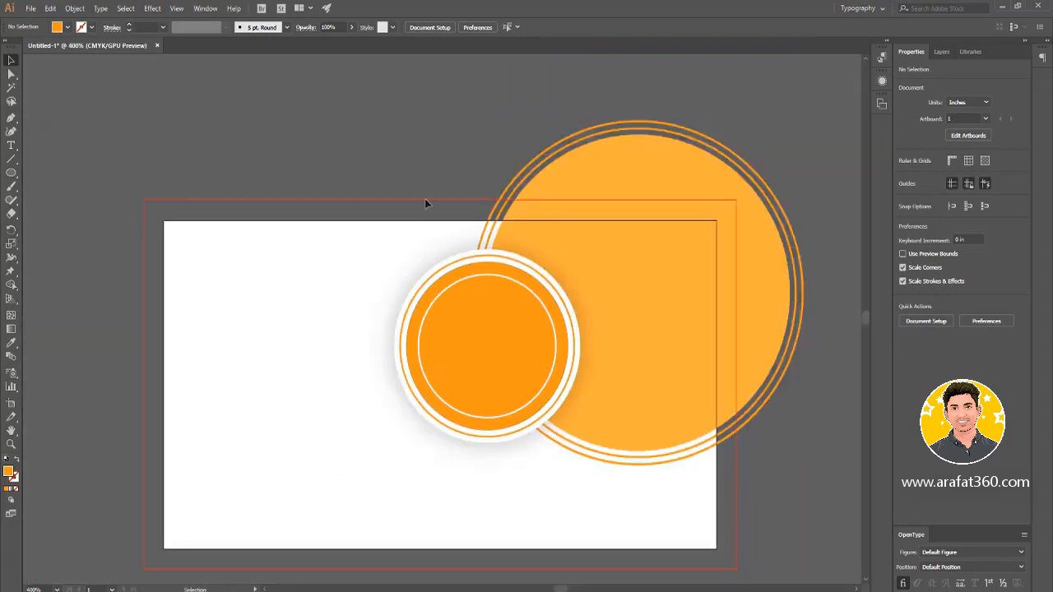
# Shrink the badge group slightly.
pyautogui.click(480, 306)
pyautogui.moveTo(582, 442); pyautogui.dragTo(568, 434)
pyautogui.click(430, 179)
pyautogui.scroll(-1, 455, 197)
pyautogui.scroll(-1, 460, 241)
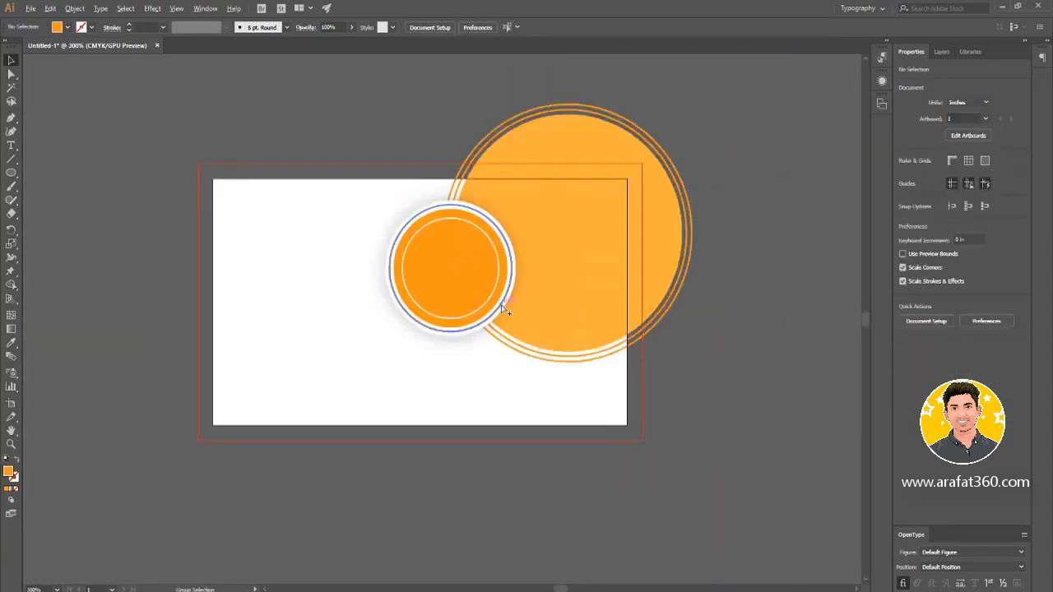
# Alt-drag two smaller copies of the badge and cluster them below the original.
pyautogui.moveTo(473, 278); pyautogui.dragTo(539, 369)
pyautogui.moveTo(586, 420); pyautogui.dragTo(555, 388)
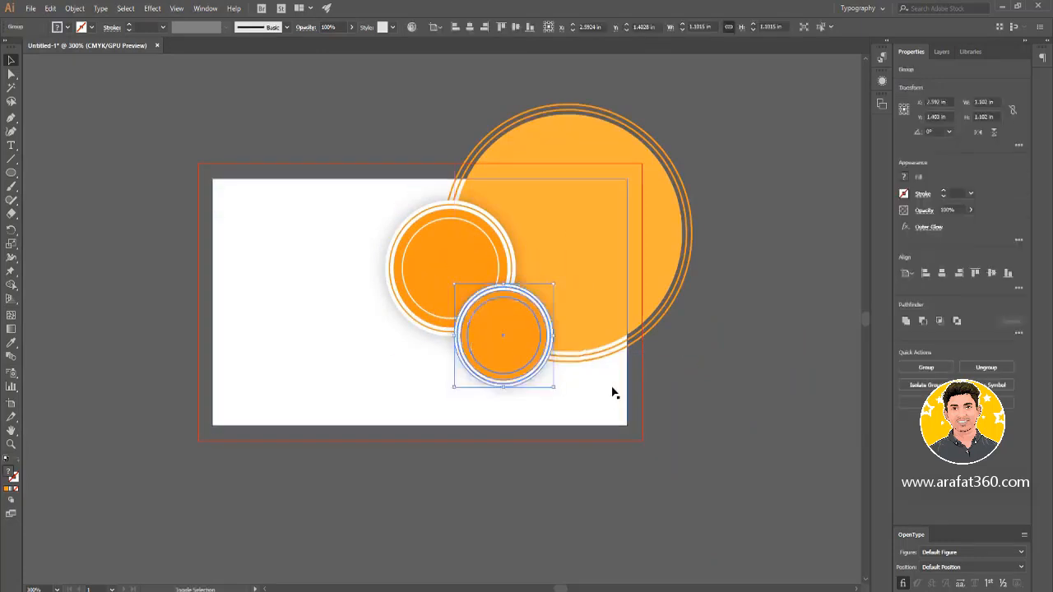
pyautogui.moveTo(506, 345); pyautogui.dragTo(456, 404)
pyautogui.click(696, 393)
pyautogui.click(434, 452)
pyautogui.moveTo(447, 353)
pyautogui.mouseDown()
pyautogui.moveTo(464, 357)
pyautogui.moveTo(447, 355)
pyautogui.mouseUp()
# Give the large circle the badge's darker orange with the Eyedropper.
pyautogui.scroll(2, 464, 357)
pyautogui.click(812, 408)
pyautogui.scroll(-2, 809, 401)
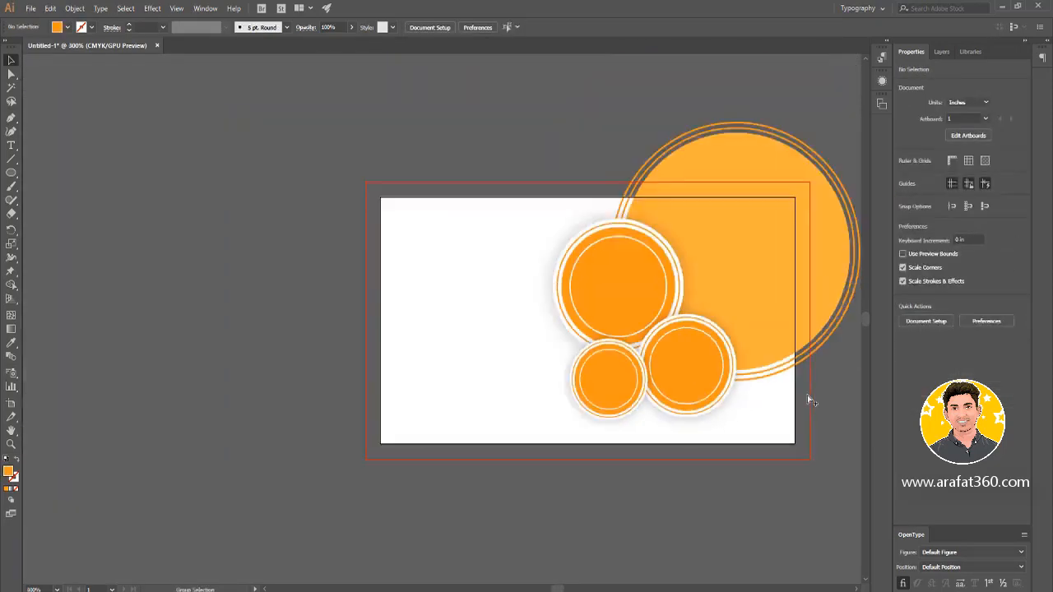
pyautogui.scroll(1, 809, 403)
pyautogui.moveTo(811, 410); pyautogui.dragTo(562, 454)
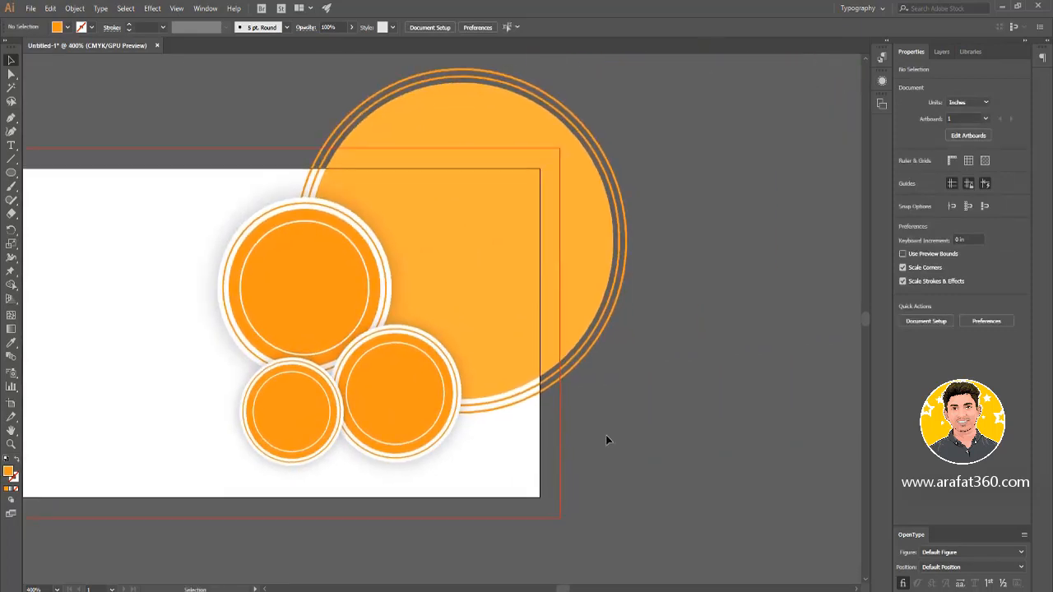
pyautogui.click(487, 283)
pyautogui.press('i')
pyautogui.click(277, 285)
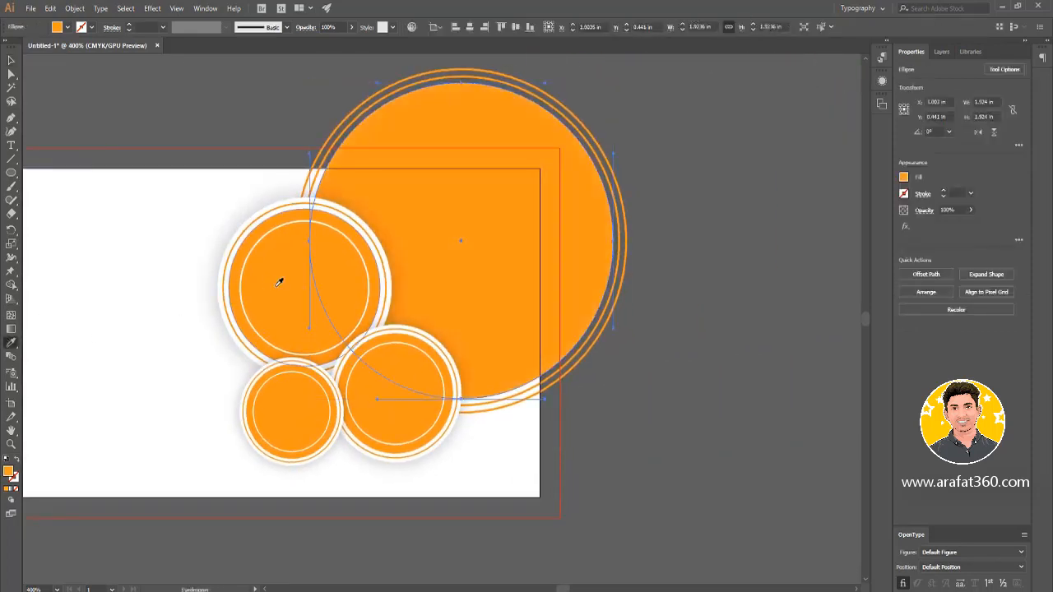
pyautogui.click(12, 60)
pyautogui.click(58, 77)
# Pan and zoom to bring the whole card into view.
pyautogui.scroll(-2, 481, 329)
pyautogui.scroll(1, 552, 354)
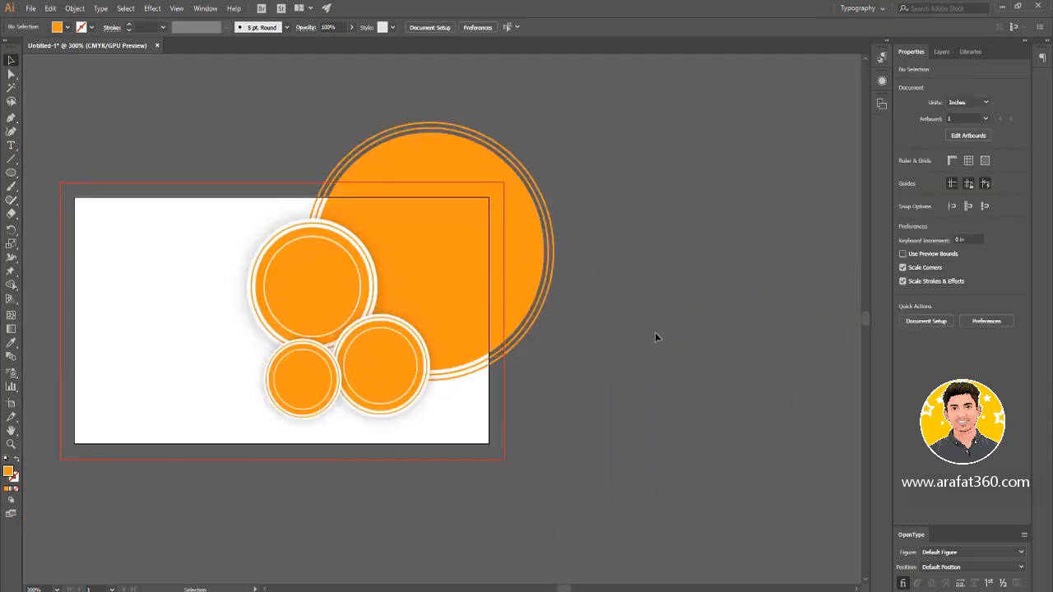
pyautogui.scroll(-1, 181, 178)
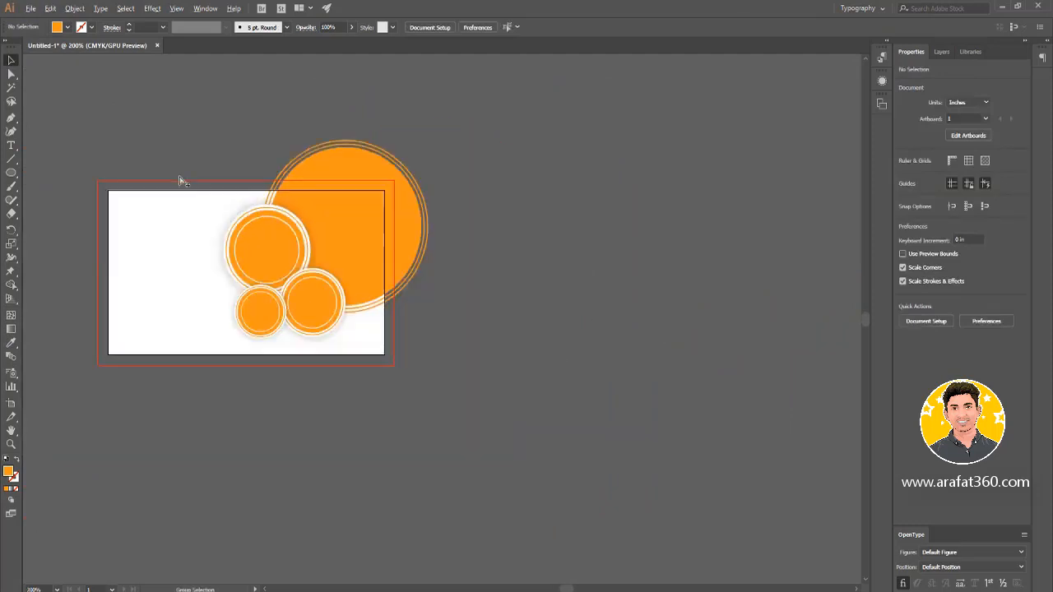
pyautogui.scroll(1, 160, 157)
pyautogui.moveTo(159, 157); pyautogui.dragTo(276, 162)
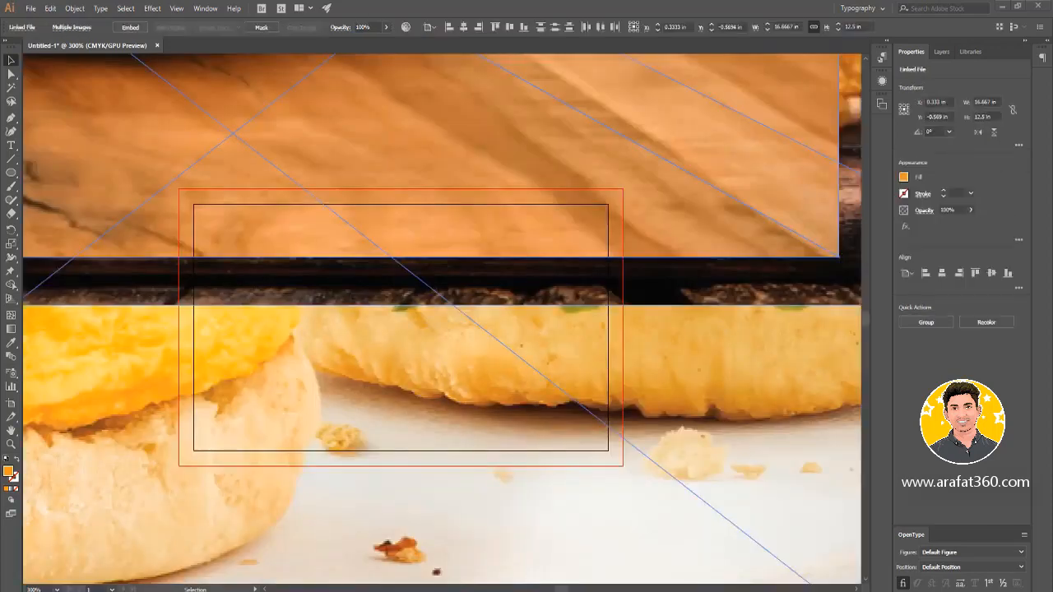
# Shrink the placed photo stack and move it onto the canvas above the card.
pyautogui.scroll(-6, 531, 262)
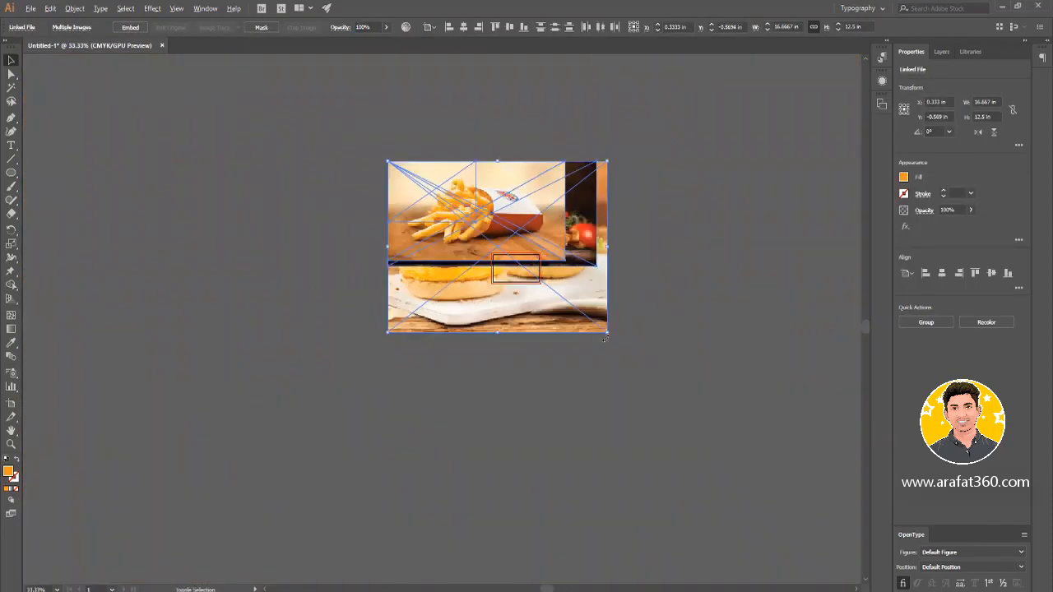
pyautogui.moveTo(607, 333); pyautogui.dragTo(521, 295)
pyautogui.moveTo(501, 242); pyautogui.dragTo(323, 194)
pyautogui.click(435, 209)
pyautogui.scroll(4, 428, 226)
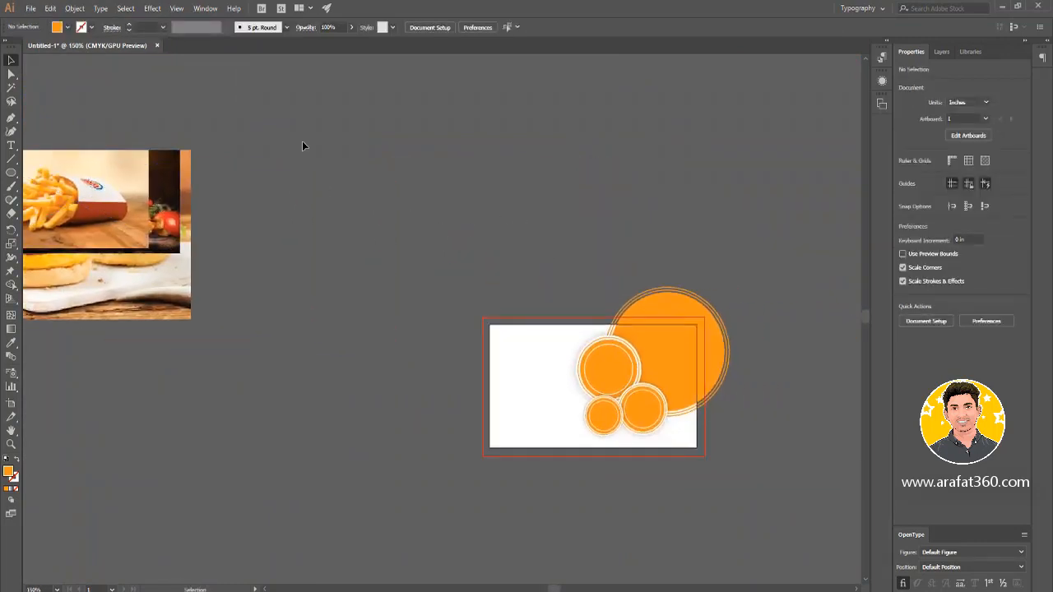
pyautogui.moveTo(101, 228); pyautogui.dragTo(403, 190)
pyautogui.click(616, 149)
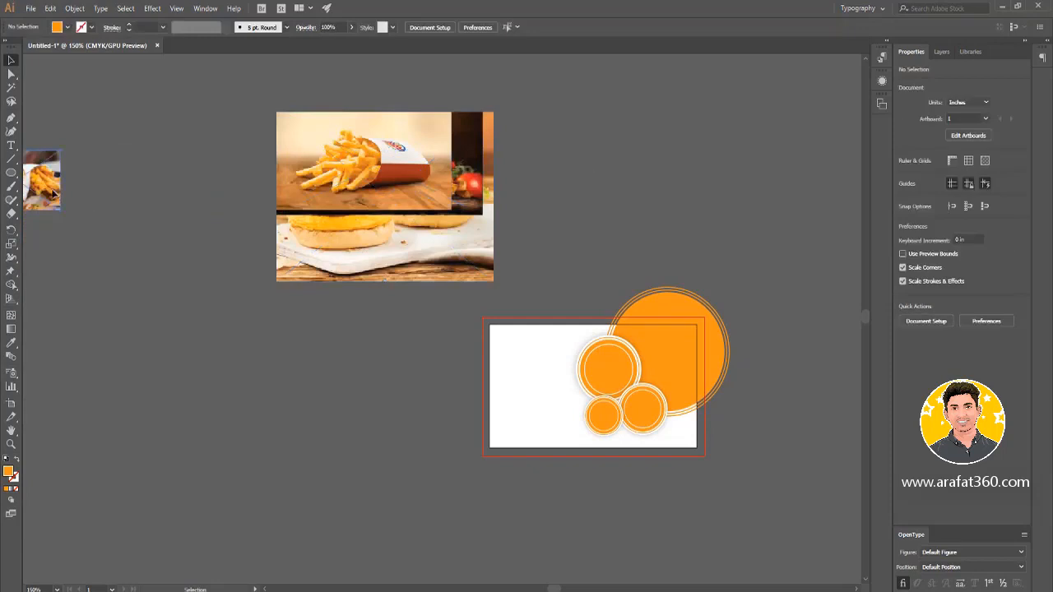
# Pull apart the burger, fries and sandwich photos and embed each one.
pyautogui.moveTo(53, 192); pyautogui.dragTo(329, 372)
pyautogui.click(149, 29)
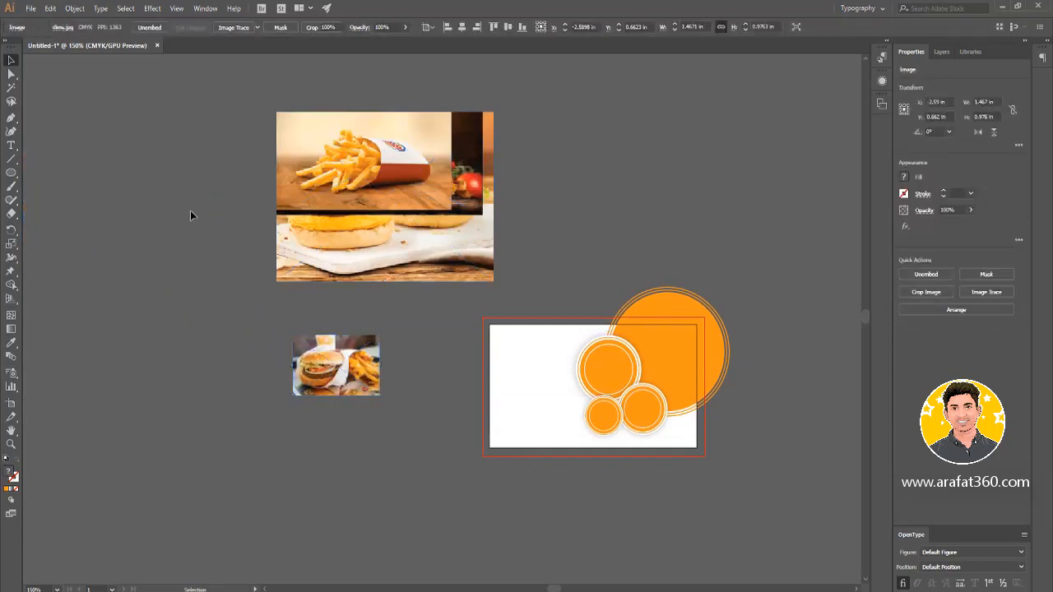
pyautogui.moveTo(373, 170); pyautogui.dragTo(181, 272)
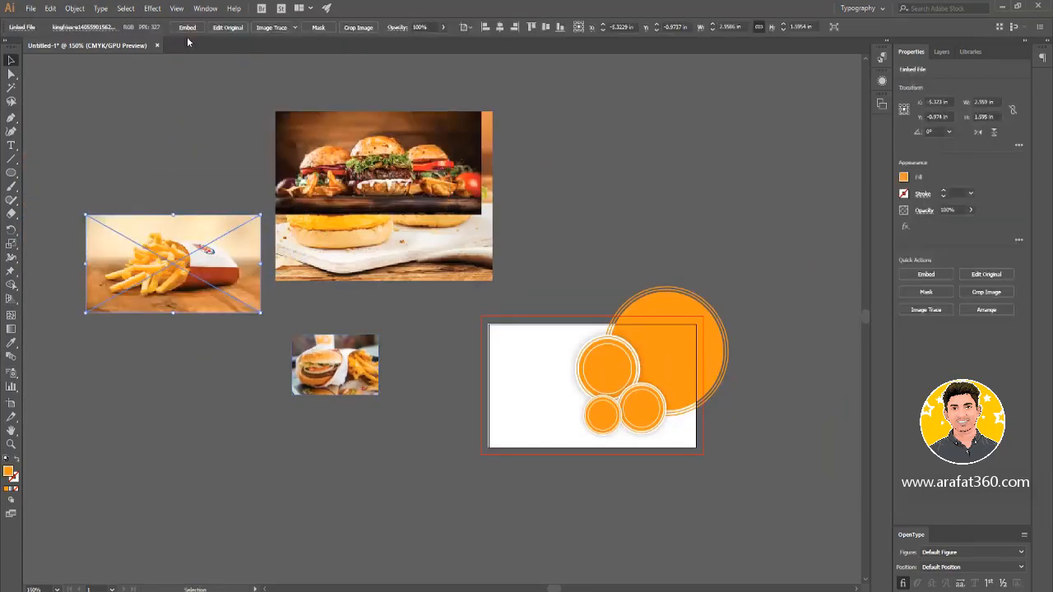
pyautogui.click(181, 27)
pyautogui.moveTo(356, 147); pyautogui.dragTo(568, 112)
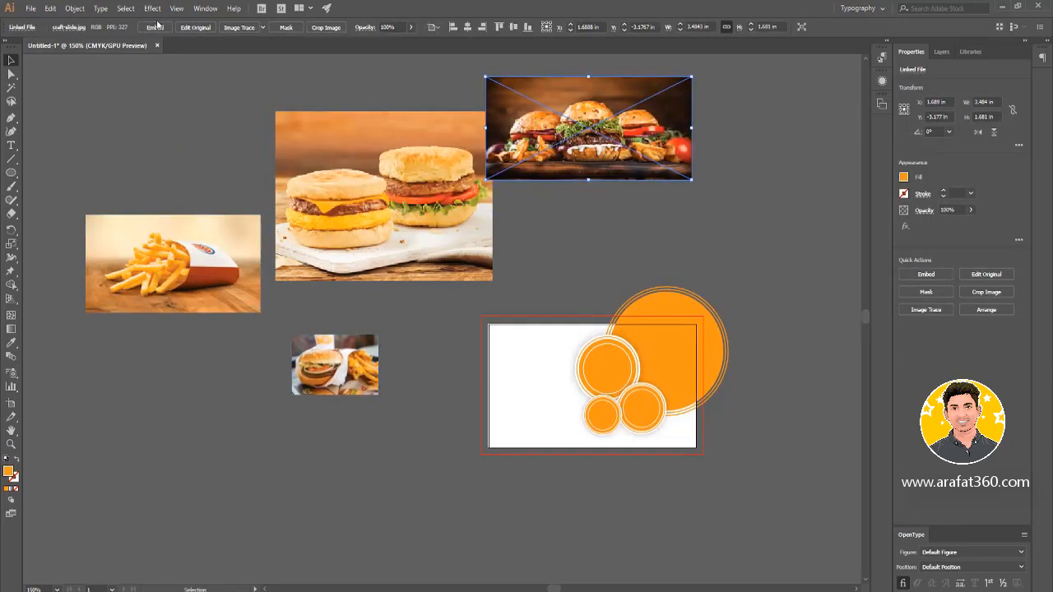
pyautogui.click(340, 141)
pyautogui.click(262, 88)
# Move the burger photo right and then down toward the card.
pyautogui.moveTo(351, 122); pyautogui.dragTo(152, 134)
pyautogui.moveTo(489, 190); pyautogui.dragTo(623, 236)
pyautogui.click(580, 268)
pyautogui.scroll(1, 562, 249)
pyautogui.scroll(-1, 562, 251)
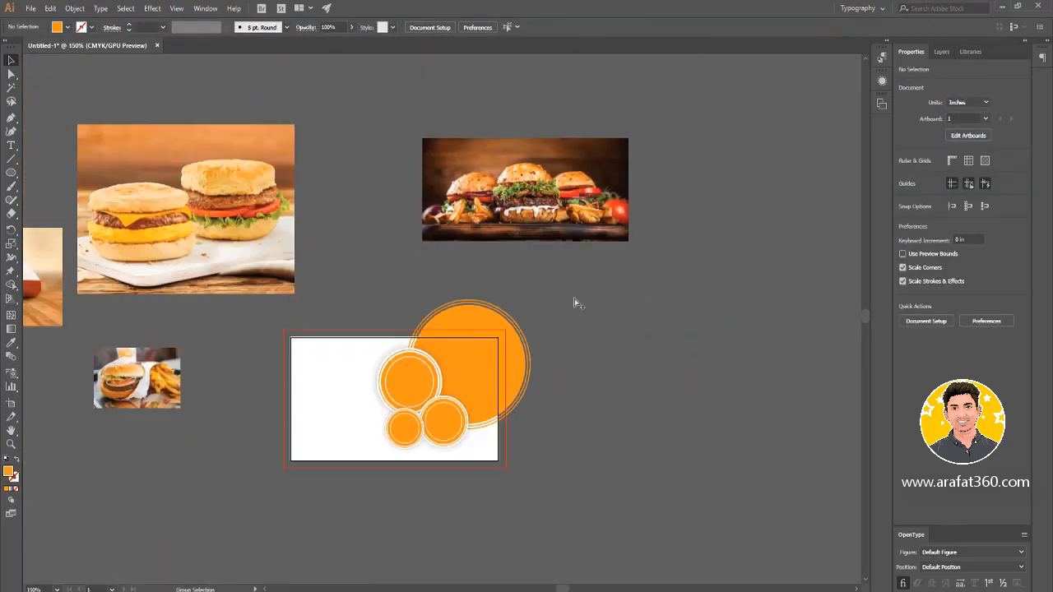
pyautogui.scroll(1, 550, 336)
pyautogui.moveTo(534, 177); pyautogui.dragTo(578, 279)
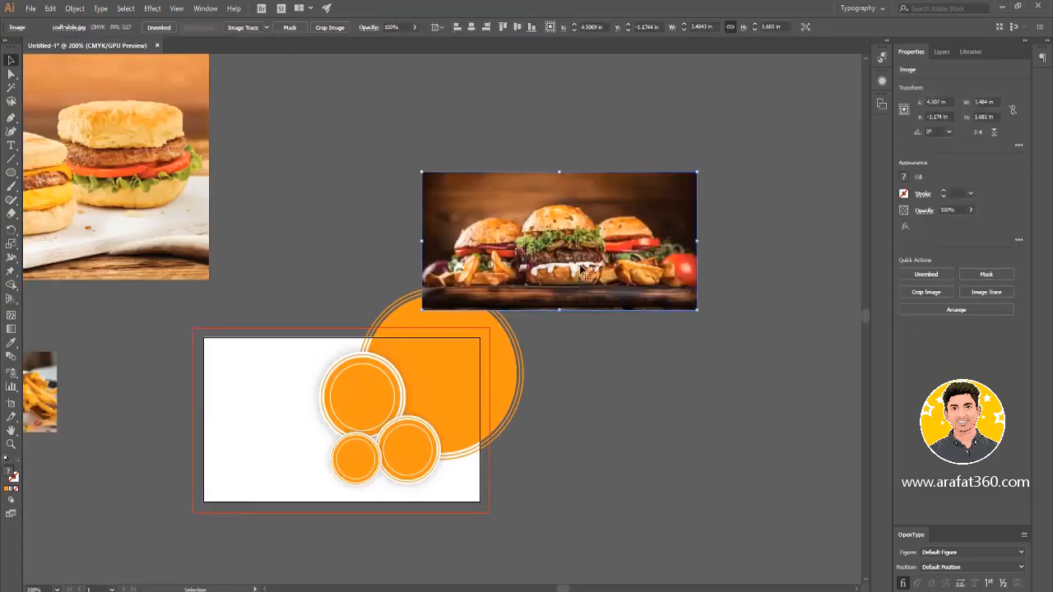
pyautogui.click(636, 451)
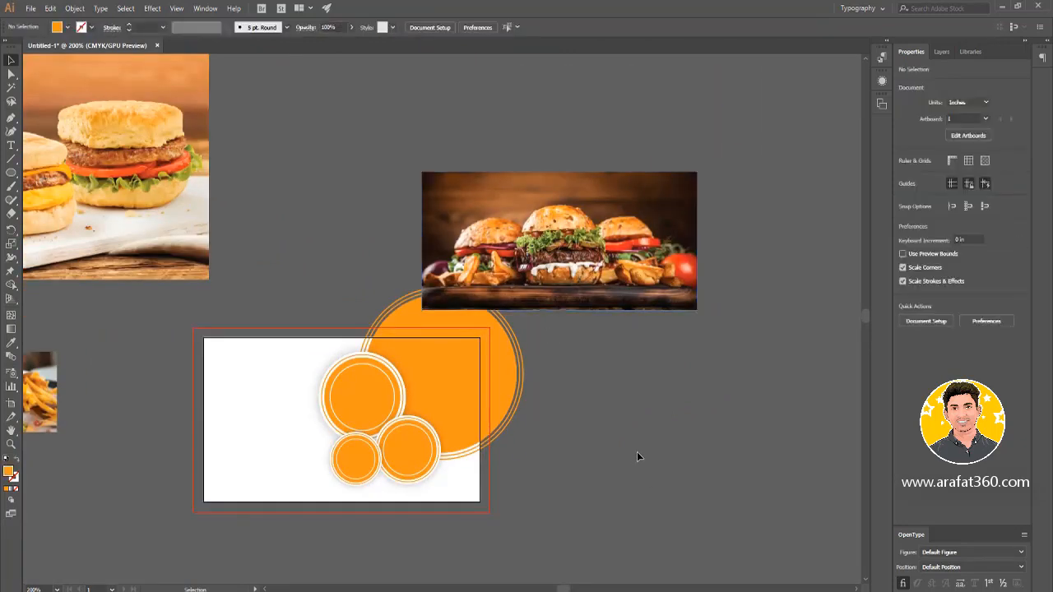
# Zoom in and move the burger photo over the large circle.
pyautogui.moveTo(509, 265); pyautogui.dragTo(577, 366)
pyautogui.click(469, 226)
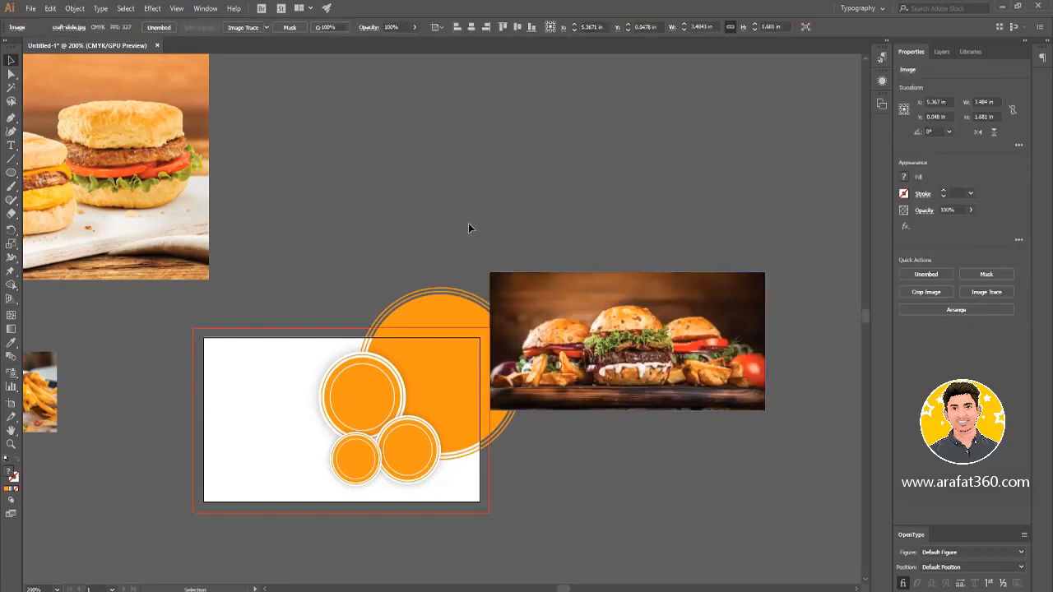
pyautogui.moveTo(484, 236); pyautogui.dragTo(464, 181)
pyautogui.hotkey('ctrl', '+')
pyautogui.moveTo(618, 343); pyautogui.dragTo(580, 407)
pyautogui.click(639, 487)
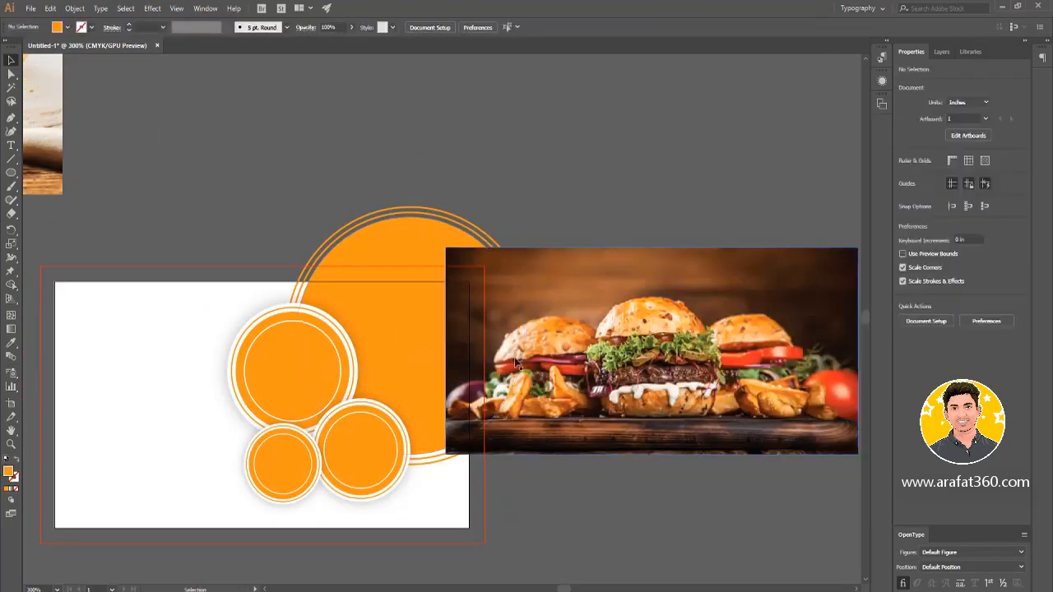
# Send the burger photo backward and slide it under the large circle.
pyautogui.click(533, 315)
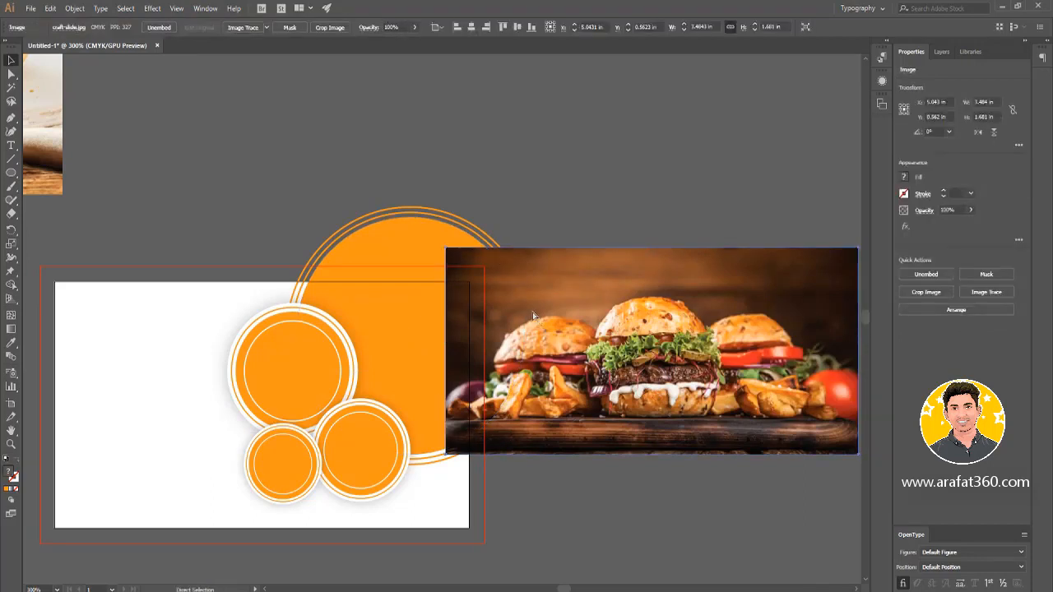
pyautogui.hotkey('ctrl', '[')
pyautogui.click(613, 484)
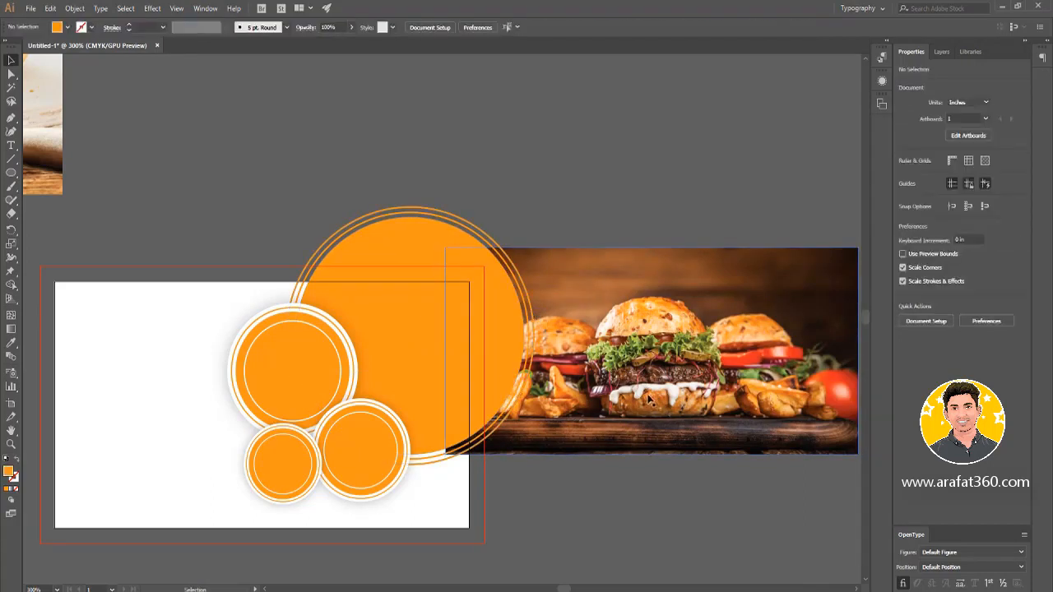
pyautogui.moveTo(650, 398); pyautogui.dragTo(524, 384)
pyautogui.click(583, 461)
# Clip the burger photo into the large circle with Ctrl+7 and shift it left.
pyautogui.click(425, 338)
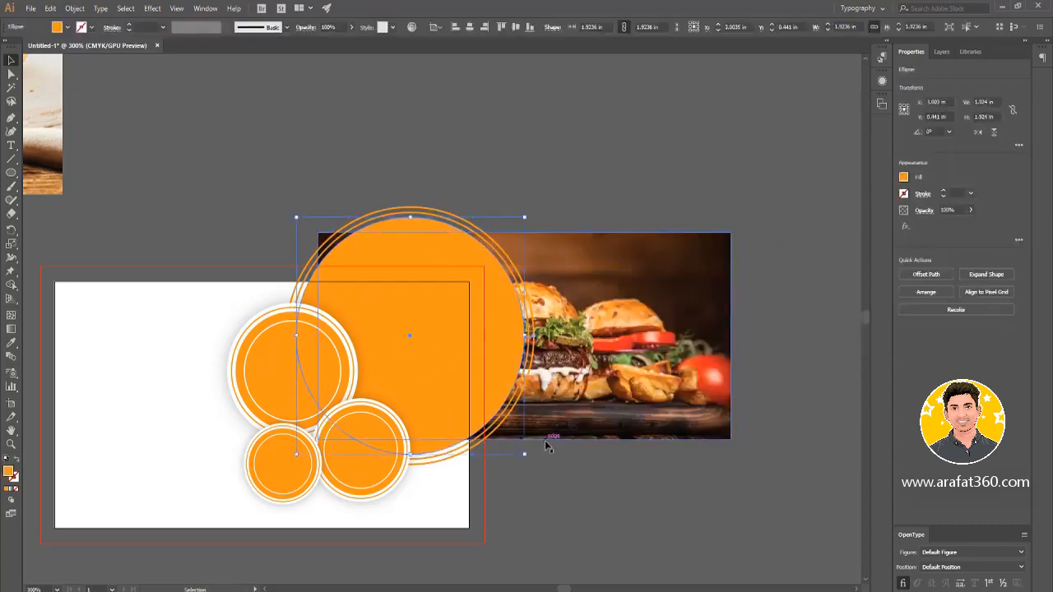
pyautogui.keyDown('shift'); pyautogui.click(594, 357); pyautogui.keyUp('shift')
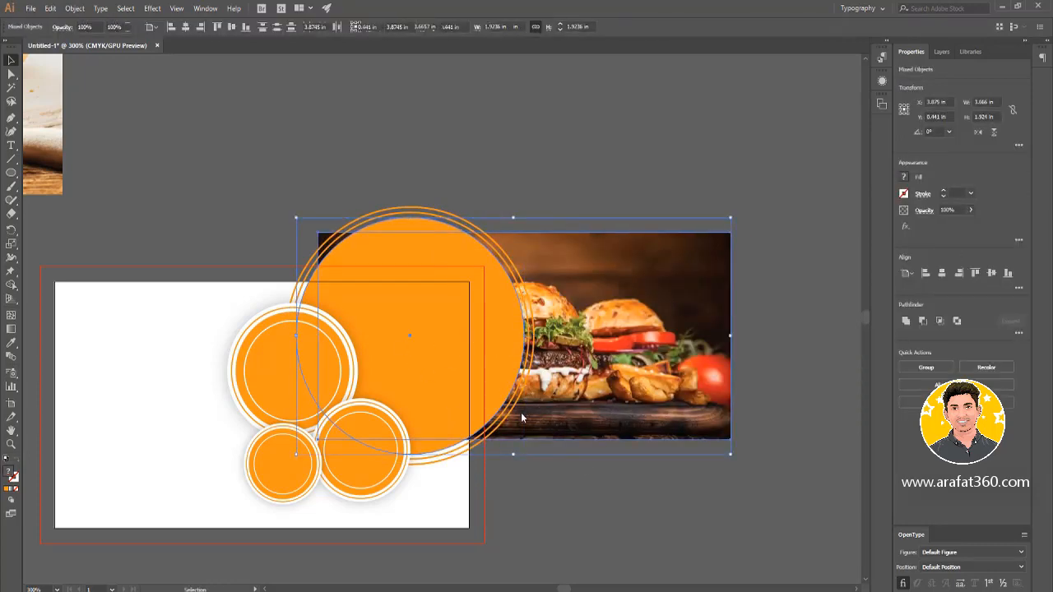
pyautogui.hotkey('ctrl', '7')
pyautogui.click(605, 439)
pyautogui.moveTo(452, 338); pyautogui.dragTo(435, 400)
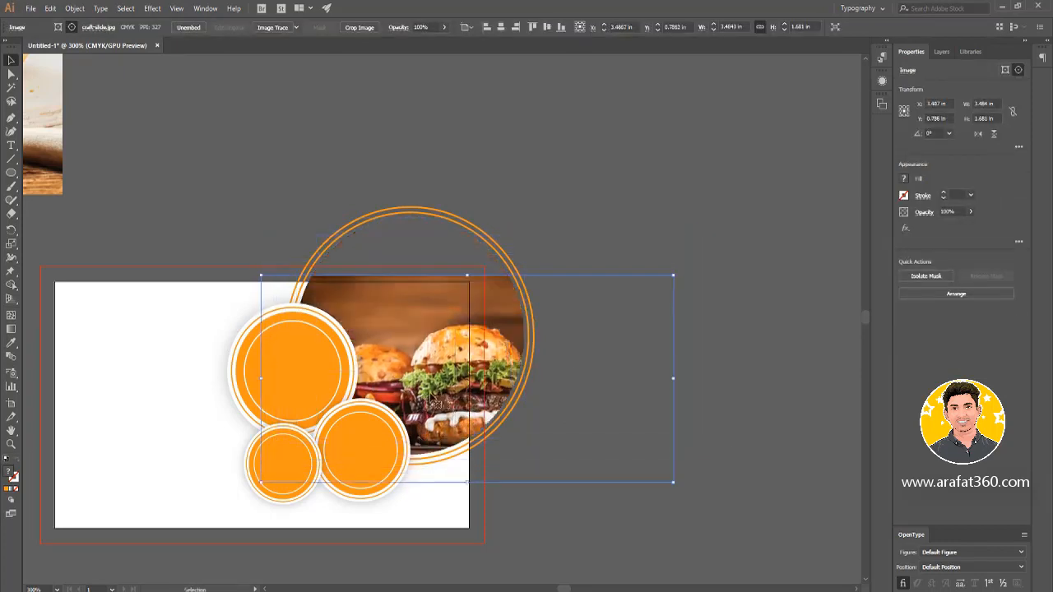
# Shift the clipped burger photo slightly within the circle using Direct Selection.
pyautogui.press('a')
pyautogui.moveTo(432, 380)
pyautogui.mouseDown()
pyautogui.moveTo(394, 374)
pyautogui.moveTo(445, 377)
pyautogui.moveTo(435, 358)
pyautogui.moveTo(430, 366)
pyautogui.mouseUp()
pyautogui.click(688, 362)
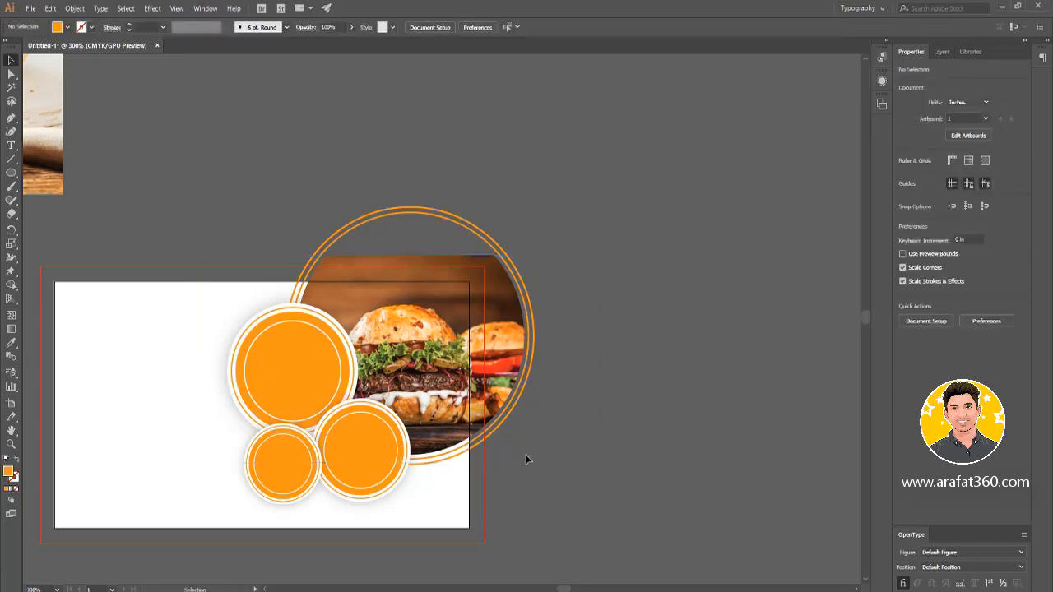
# Pan and zoom out to show the card and surrounding food photos together.
pyautogui.scroll(-2, 555, 441)
pyautogui.scroll(1, 554, 438)
pyautogui.moveTo(513, 436); pyautogui.dragTo(552, 404)
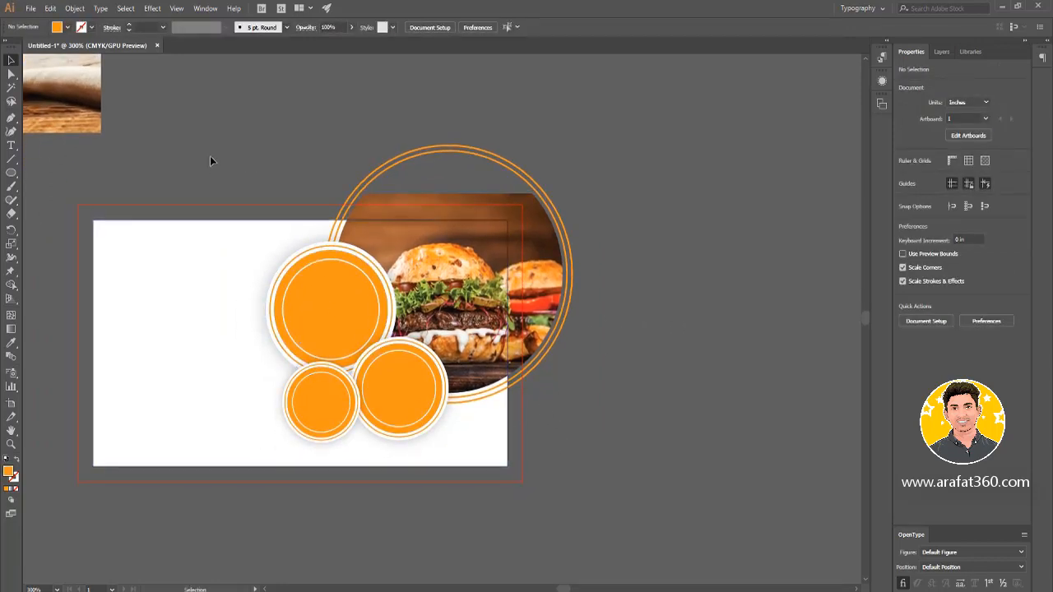
pyautogui.moveTo(216, 162); pyautogui.dragTo(427, 216)
pyautogui.scroll(-1, 347, 220)
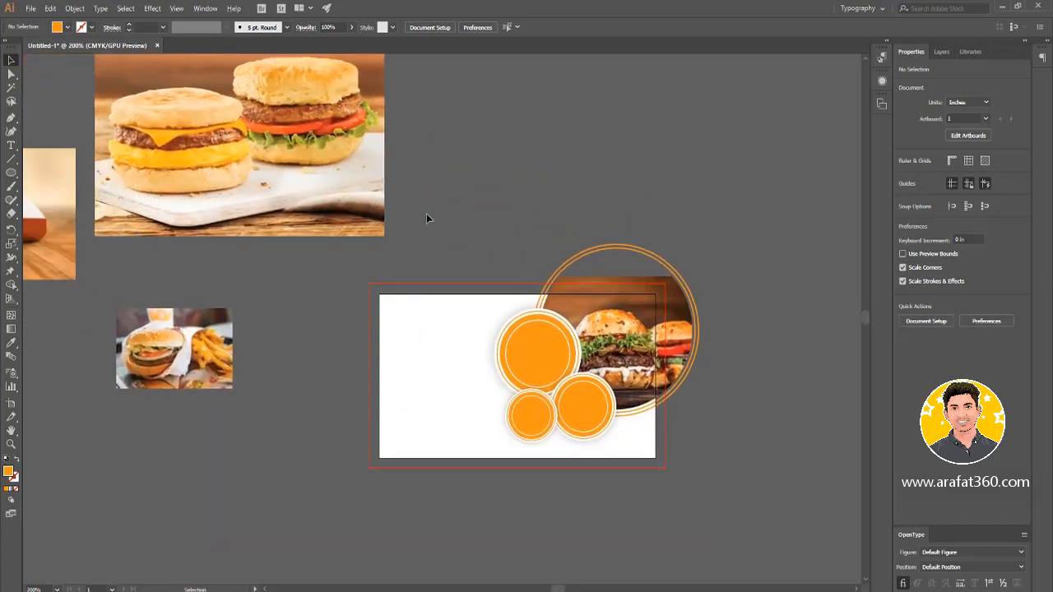
pyautogui.scroll(-1, 425, 216)
# Place the fries photo over the card's large circle.
pyautogui.moveTo(86, 230); pyautogui.dragTo(161, 251)
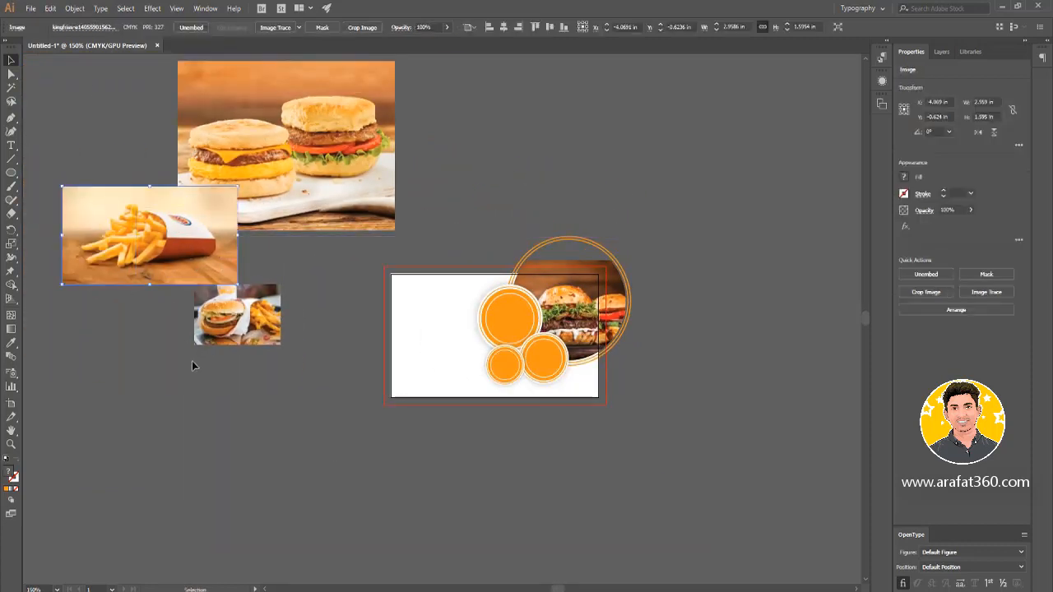
pyautogui.click(191, 362)
pyautogui.moveTo(219, 269); pyautogui.dragTo(316, 266)
pyautogui.moveTo(411, 267); pyautogui.dragTo(340, 310)
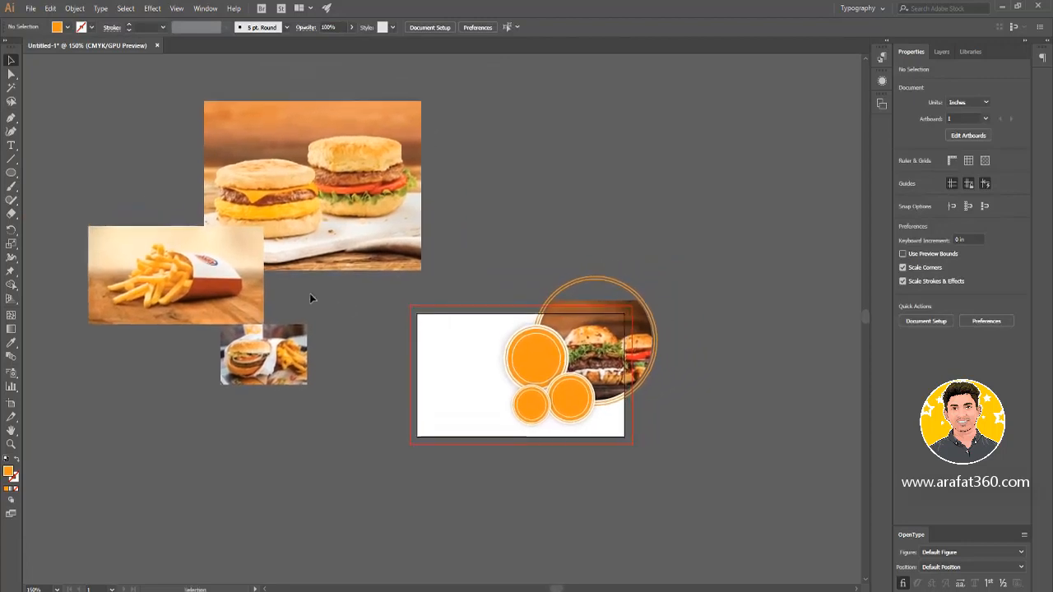
pyautogui.moveTo(201, 279); pyautogui.dragTo(664, 367)
# Send the fries photo two steps backward and select the big circle group.
pyautogui.hotkey('ctrl', 'shift', 'a')
pyautogui.click(587, 364)
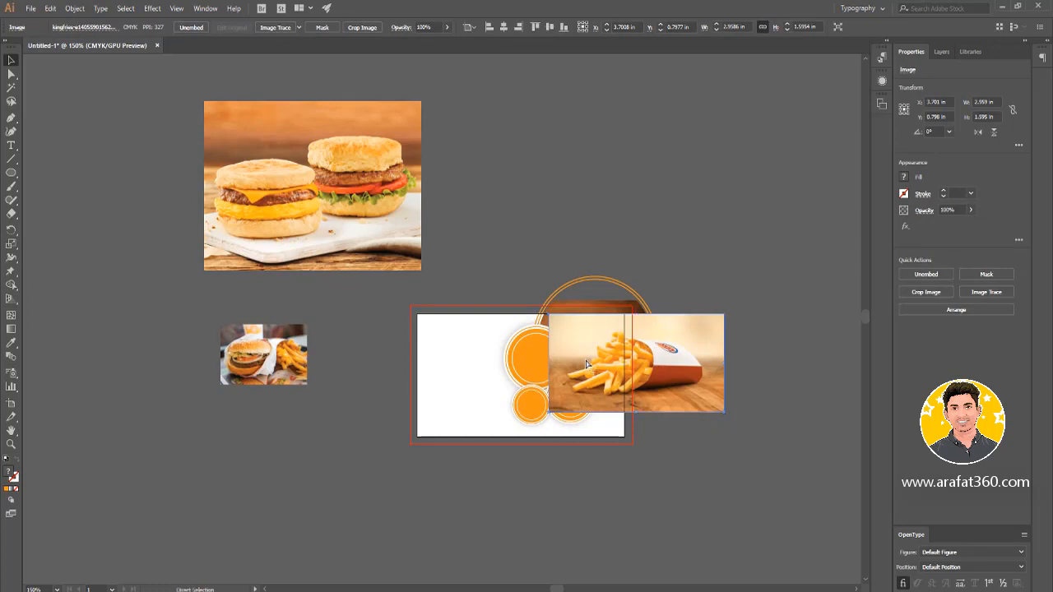
pyautogui.hotkey('ctrl', '[')
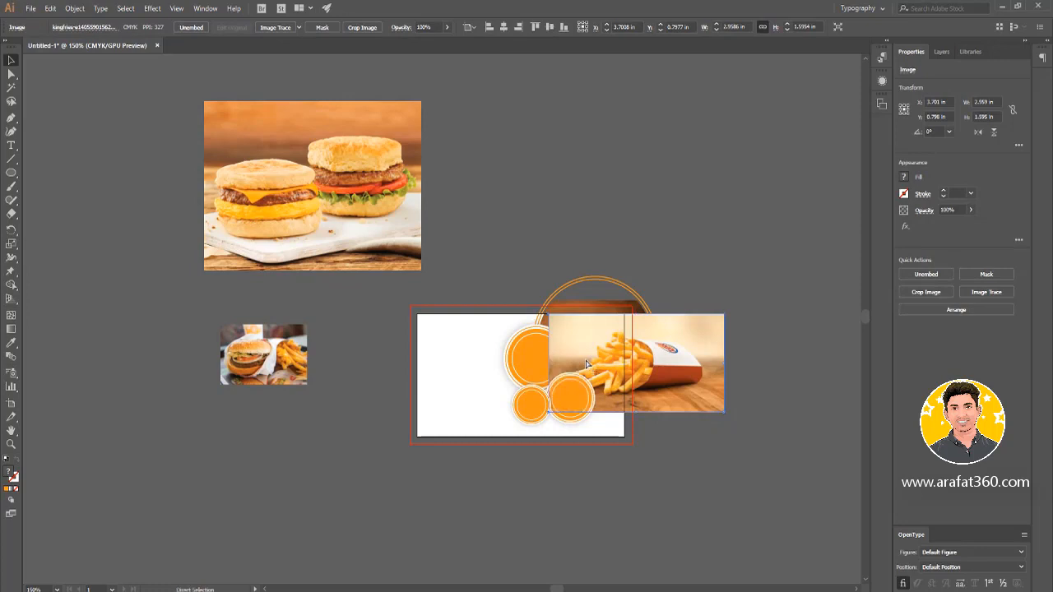
pyautogui.hotkey('ctrl', '[')
pyautogui.click(774, 486)
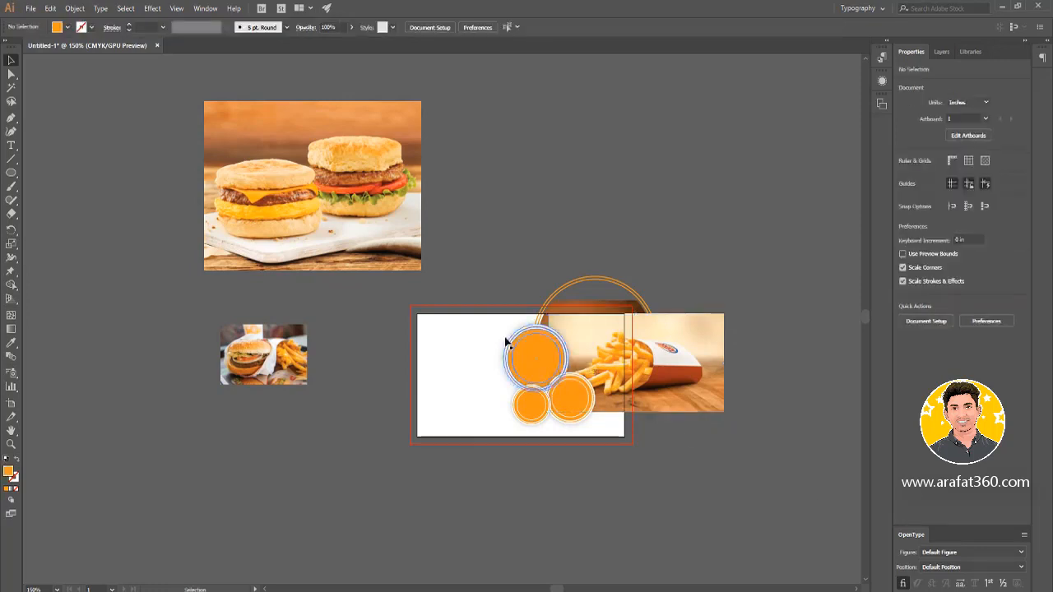
pyautogui.keyDown('ctrl'); pyautogui.click(533, 354); pyautogui.keyUp('ctrl')
pyautogui.keyDown('shift'); pyautogui.click(598, 351); pyautogui.keyUp('shift')
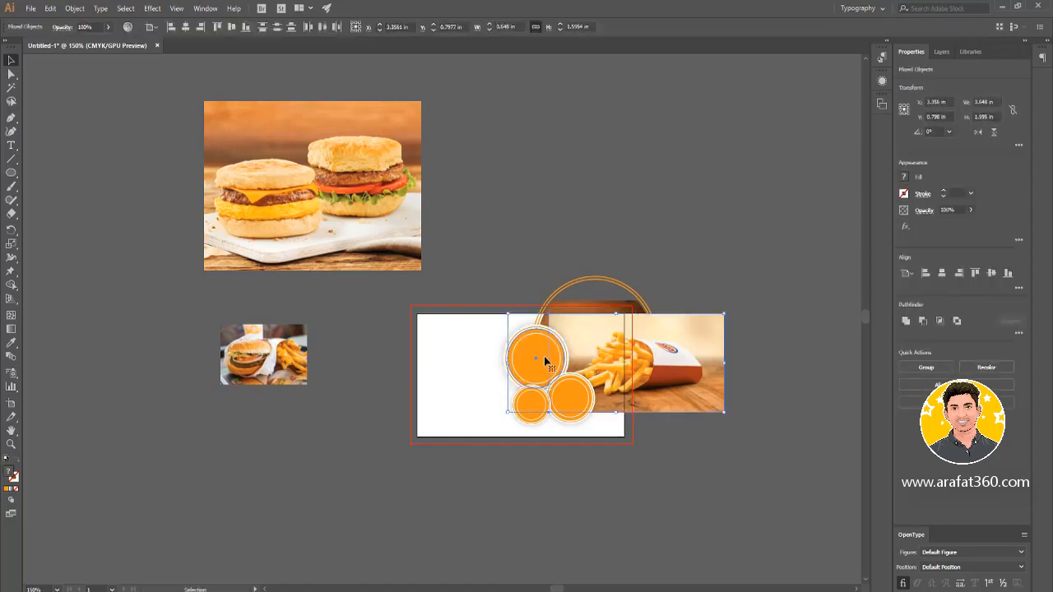
pyautogui.click(672, 455)
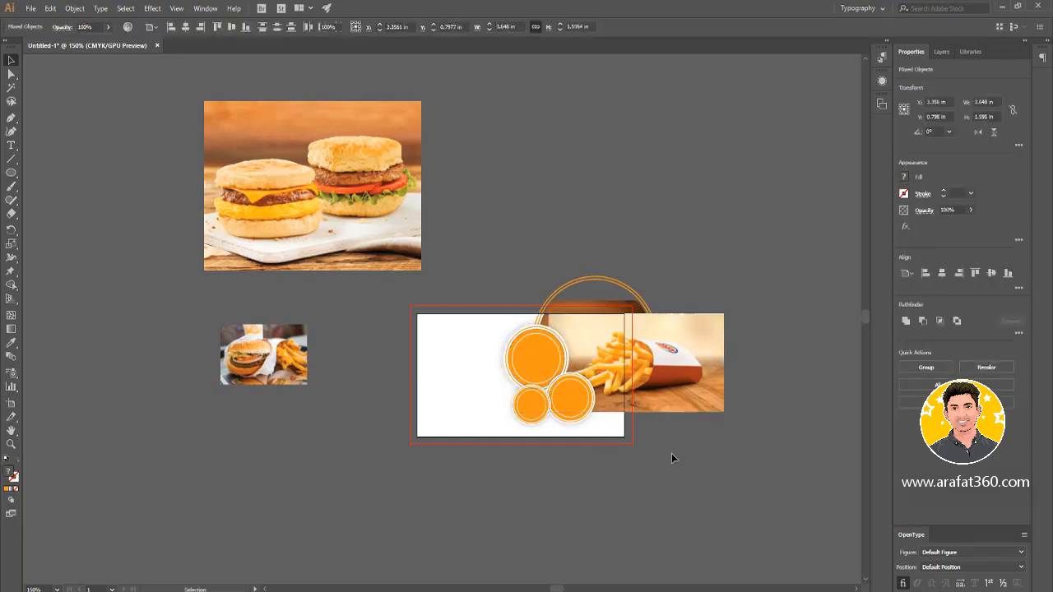
pyautogui.click(529, 354)
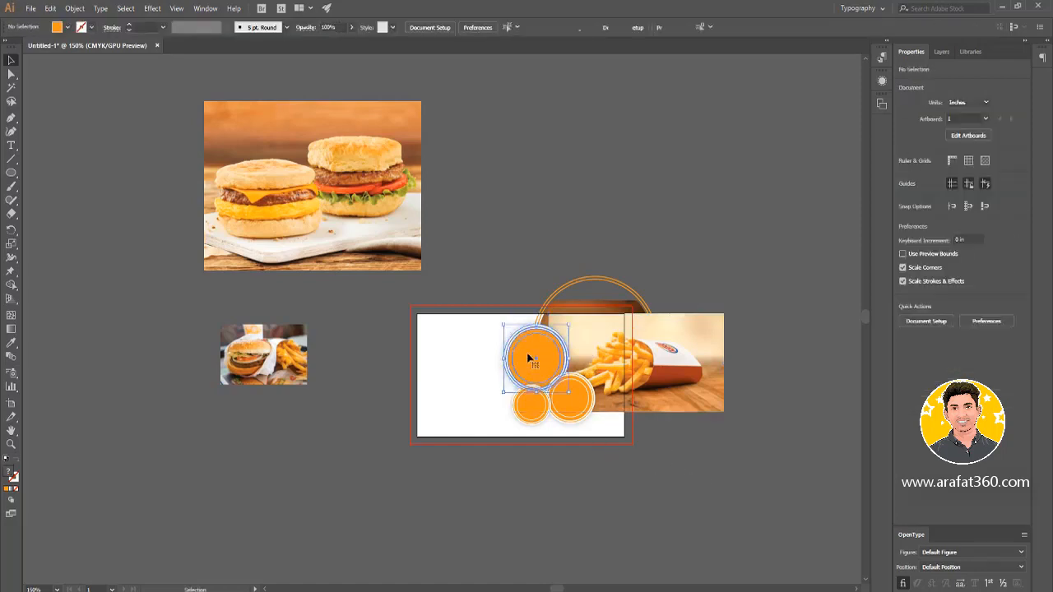
pyautogui.click(694, 486)
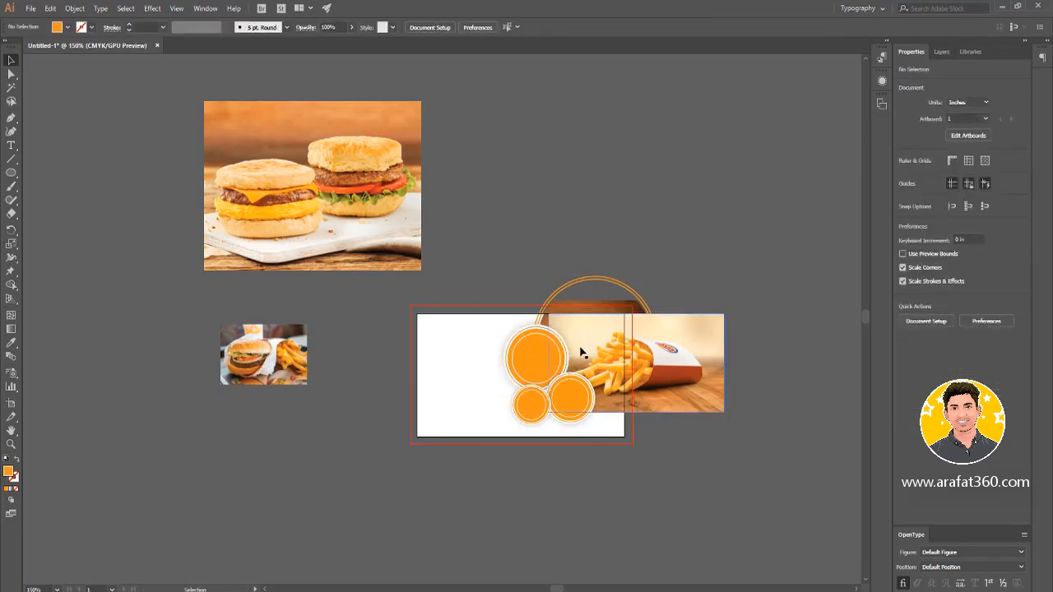
pyautogui.click(537, 353)
# In the Layers panel, move the fries photo into the big circle's group.
pyautogui.click(943, 52)
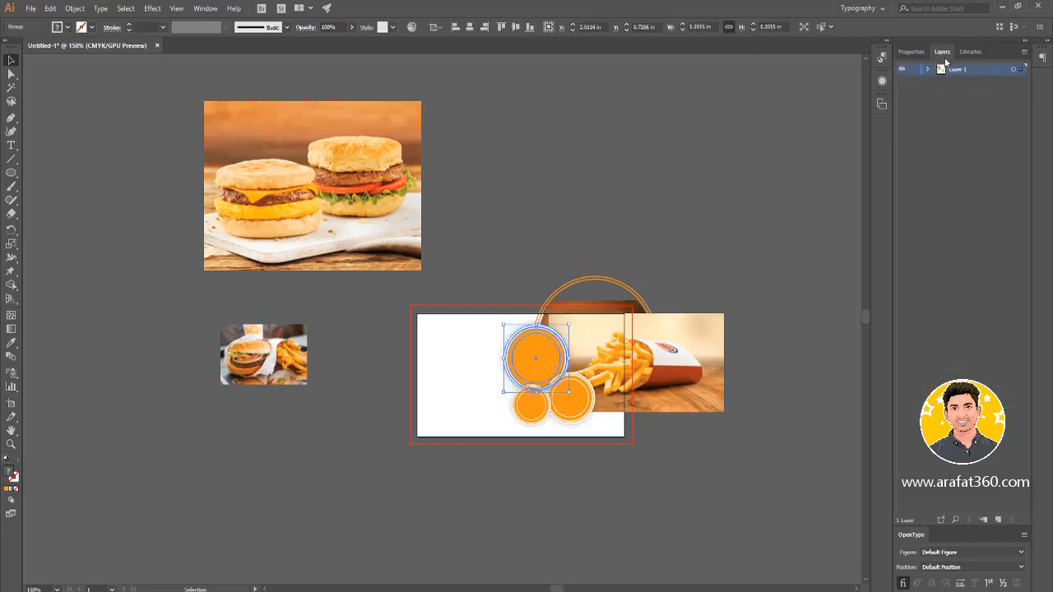
pyautogui.click(929, 70)
pyautogui.click(940, 130)
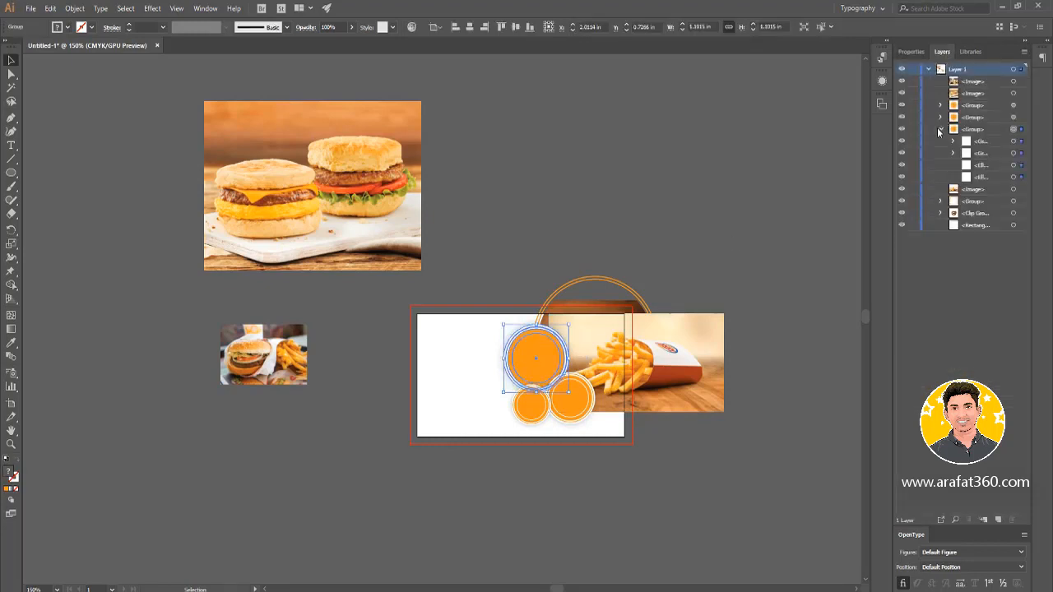
pyautogui.click(987, 83)
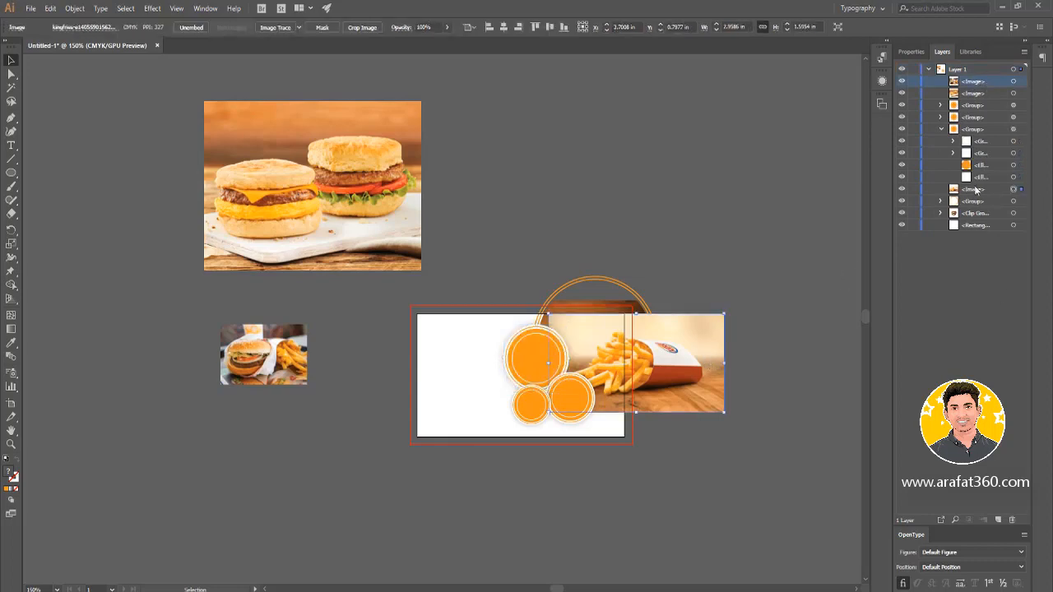
pyautogui.moveTo(978, 191)
pyautogui.mouseDown()
pyautogui.moveTo(976, 162)
pyautogui.moveTo(981, 184)
pyautogui.mouseUp()
# Clip the fries photo inside the big circle with Ctrl+7.
pyautogui.click(770, 367)
pyautogui.keyDown('ctrl'); pyautogui.click(538, 364); pyautogui.keyUp('ctrl')
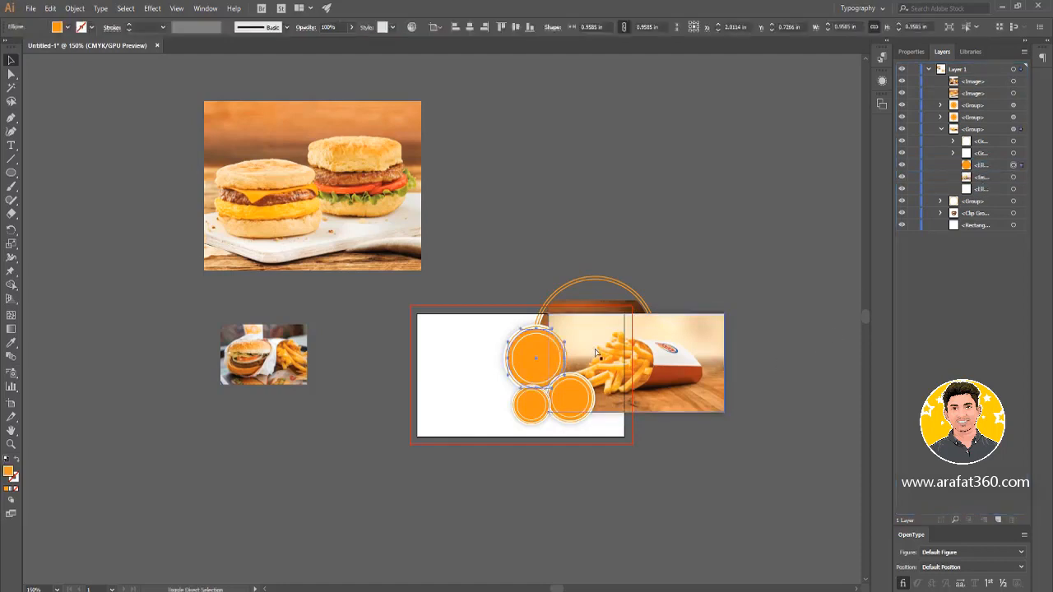
pyautogui.keyDown('ctrl'); pyautogui.keyDown('shift'); pyautogui.click(584, 360); pyautogui.keyUp('shift'); pyautogui.keyUp('ctrl')
pyautogui.hotkey('ctrl', '7')
# Shift and shrink the fries photo to about 1.93 × 1.04 in inside the circle.
pyautogui.click(686, 463)
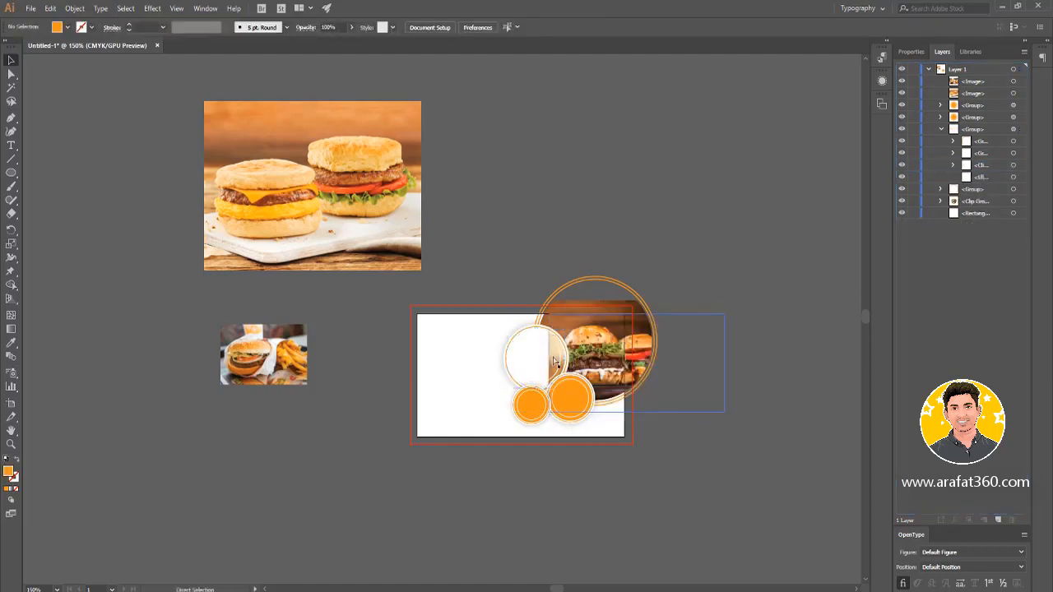
pyautogui.moveTo(554, 358); pyautogui.dragTo(512, 354)
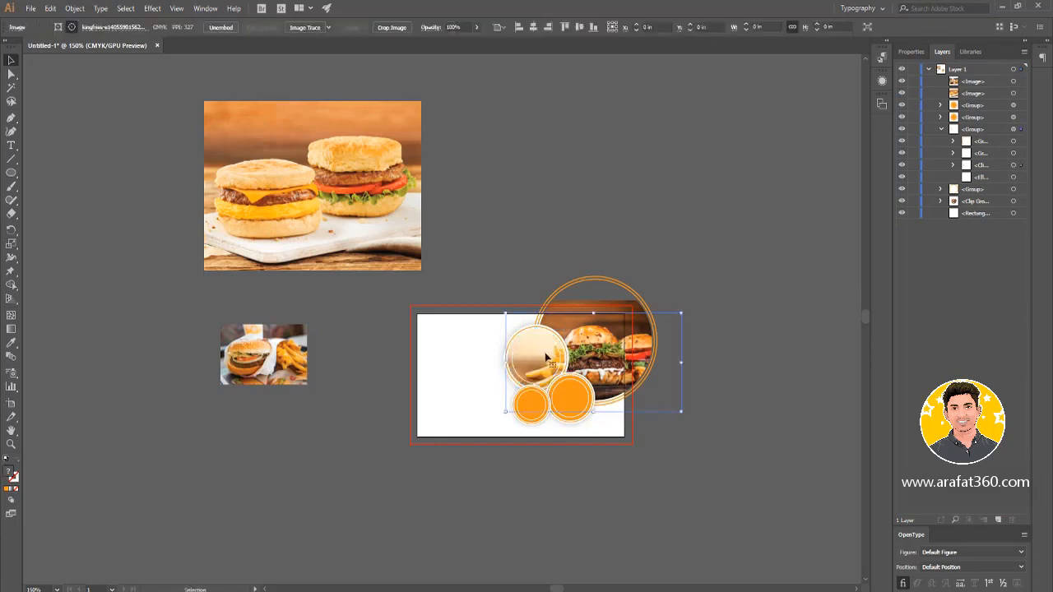
pyautogui.moveTo(680, 411); pyautogui.dragTo(642, 412)
pyautogui.moveTo(646, 315); pyautogui.dragTo(621, 328)
pyautogui.hotkey('ctrl', '=')
pyautogui.hotkey('ctrl', '=')
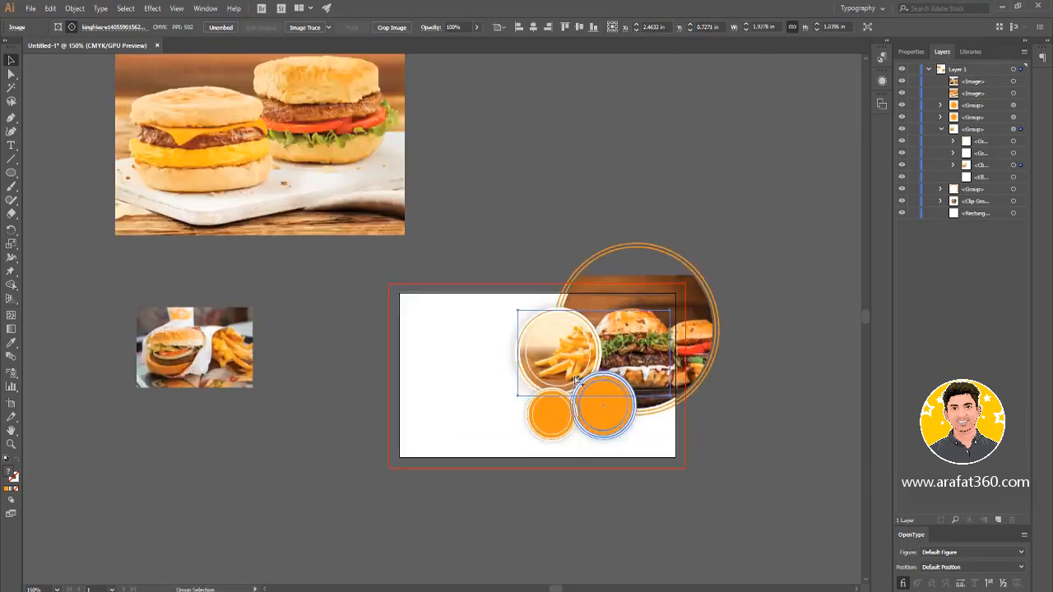
pyautogui.moveTo(564, 350); pyautogui.dragTo(524, 351)
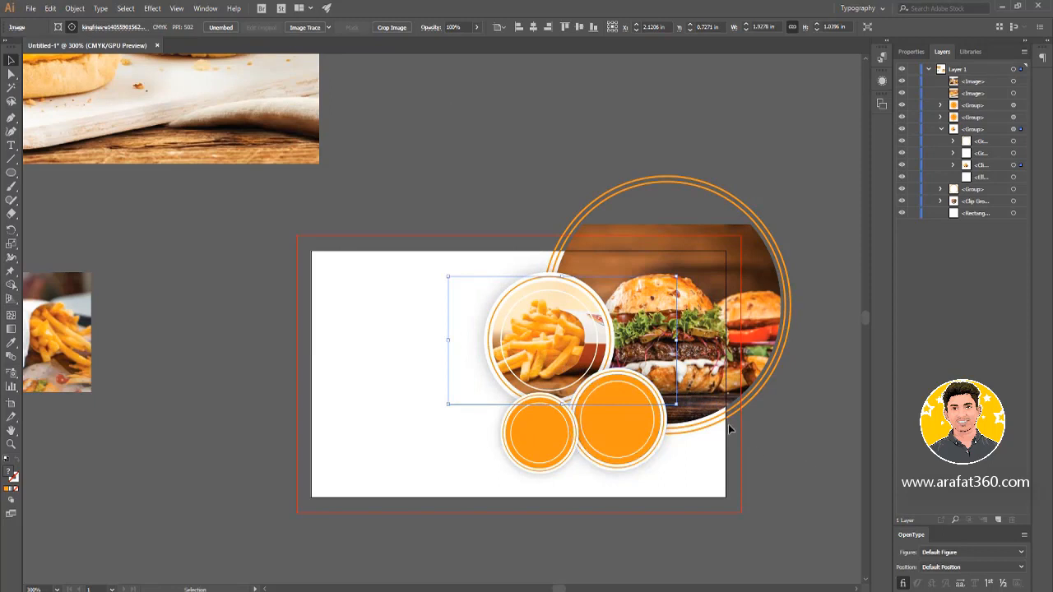
pyautogui.moveTo(676, 404); pyautogui.dragTo(671, 404)
pyautogui.click(792, 465)
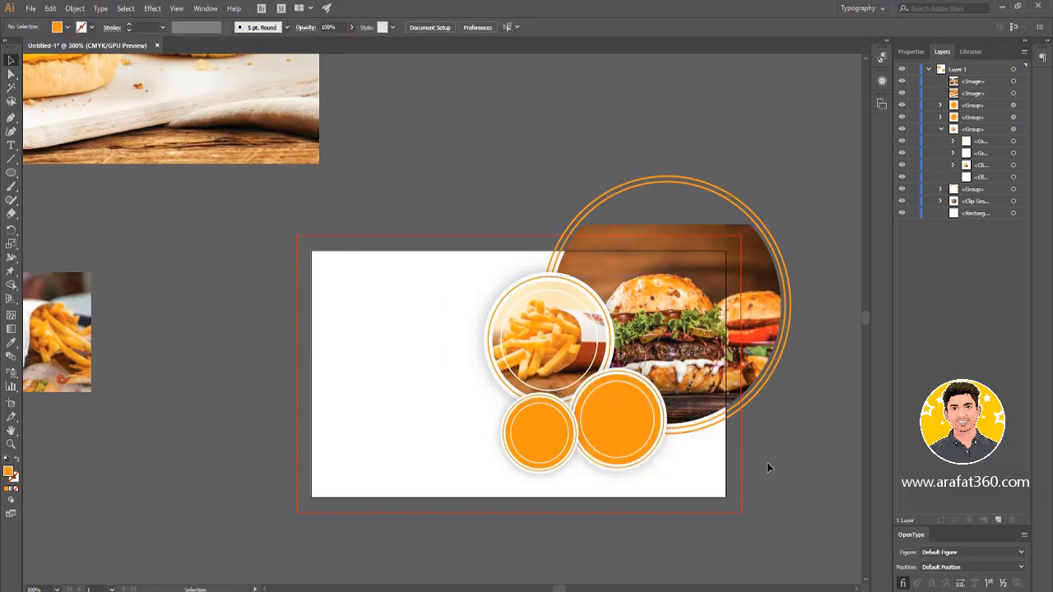
# Drag the next burger photo onto the card.
pyautogui.moveTo(605, 163); pyautogui.dragTo(433, 171)
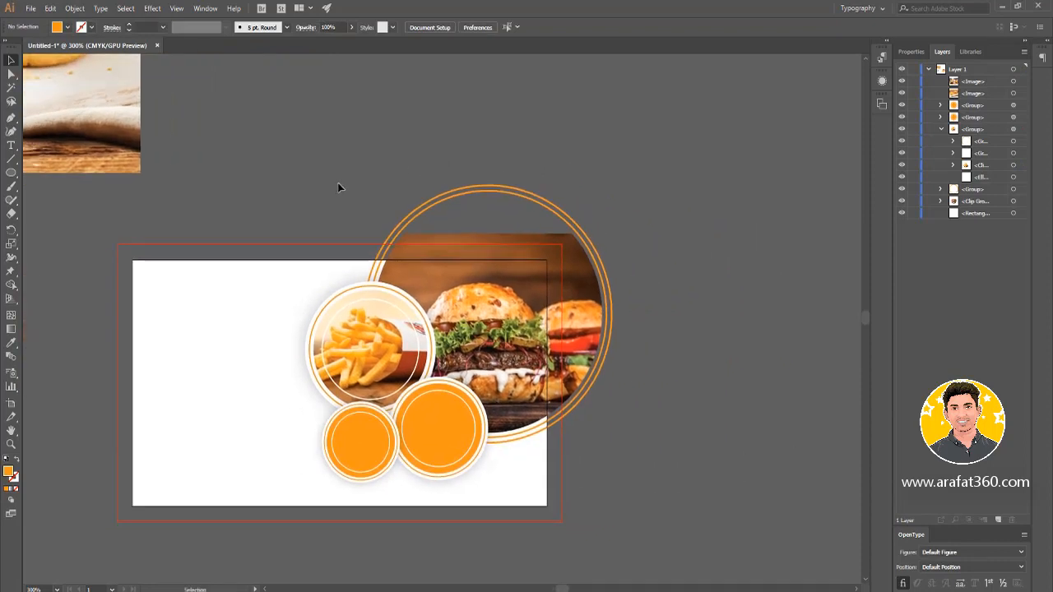
pyautogui.scroll(-1, 338, 188)
pyautogui.moveTo(359, 195); pyautogui.dragTo(437, 223)
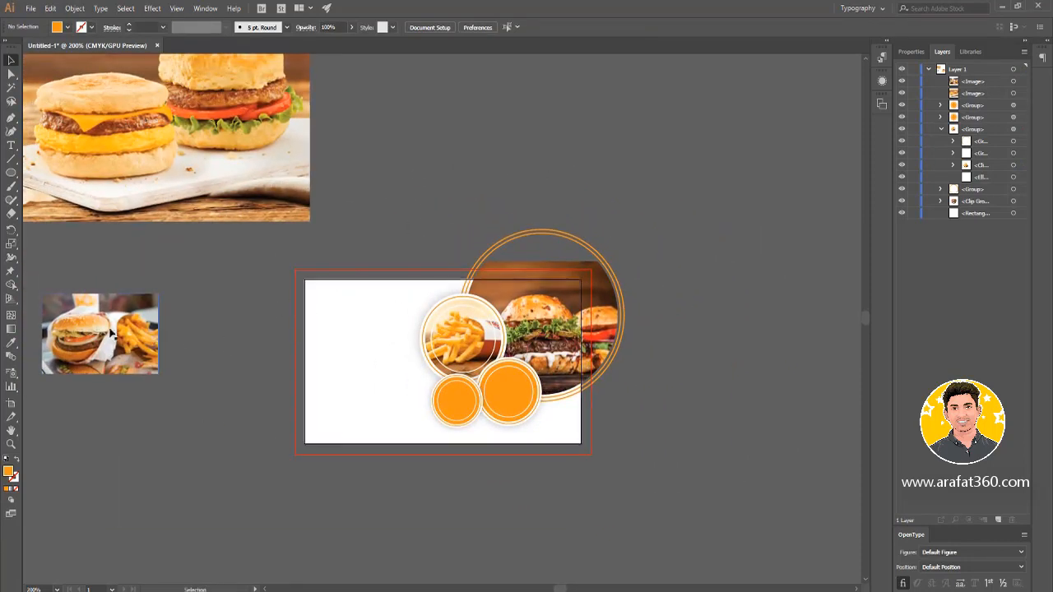
pyautogui.moveTo(216, 170); pyautogui.dragTo(678, 432)
# In Layers, move the burger photo into the right circle's group.
pyautogui.click(535, 218)
pyautogui.moveTo(536, 217); pyautogui.dragTo(520, 98)
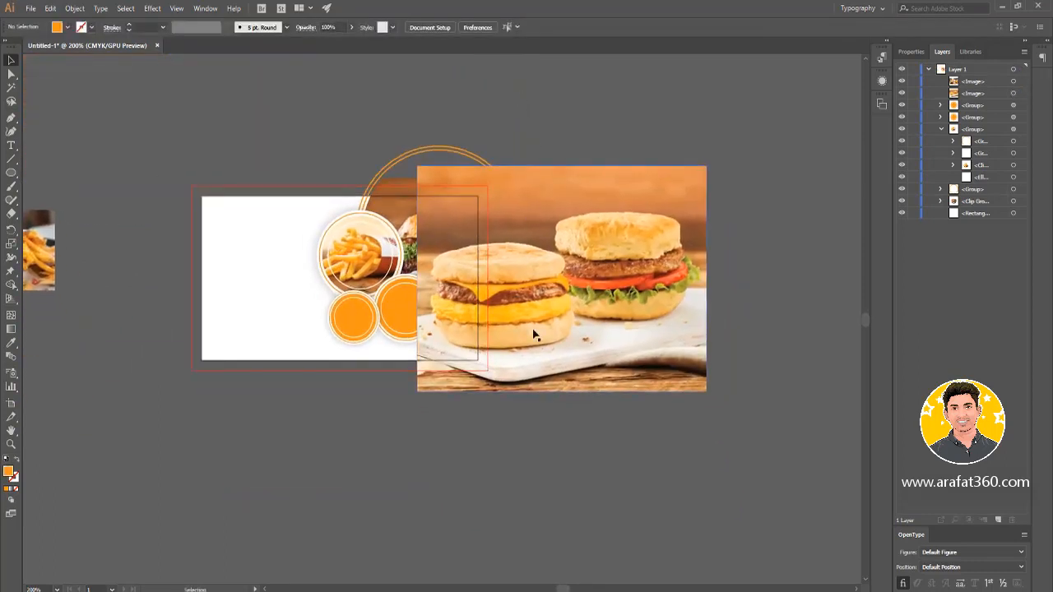
pyautogui.click(397, 307)
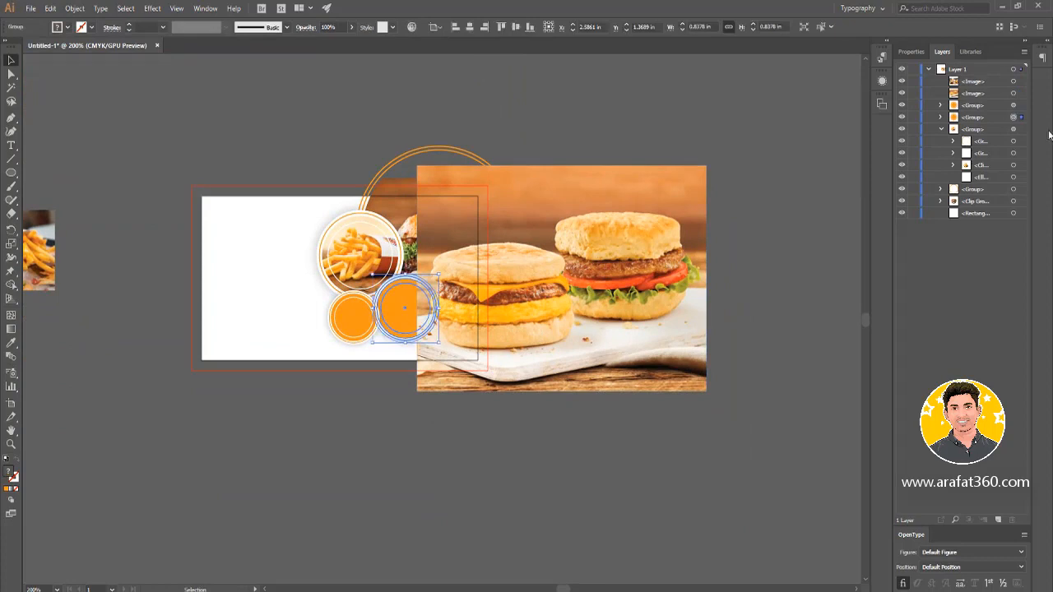
pyautogui.click(942, 130)
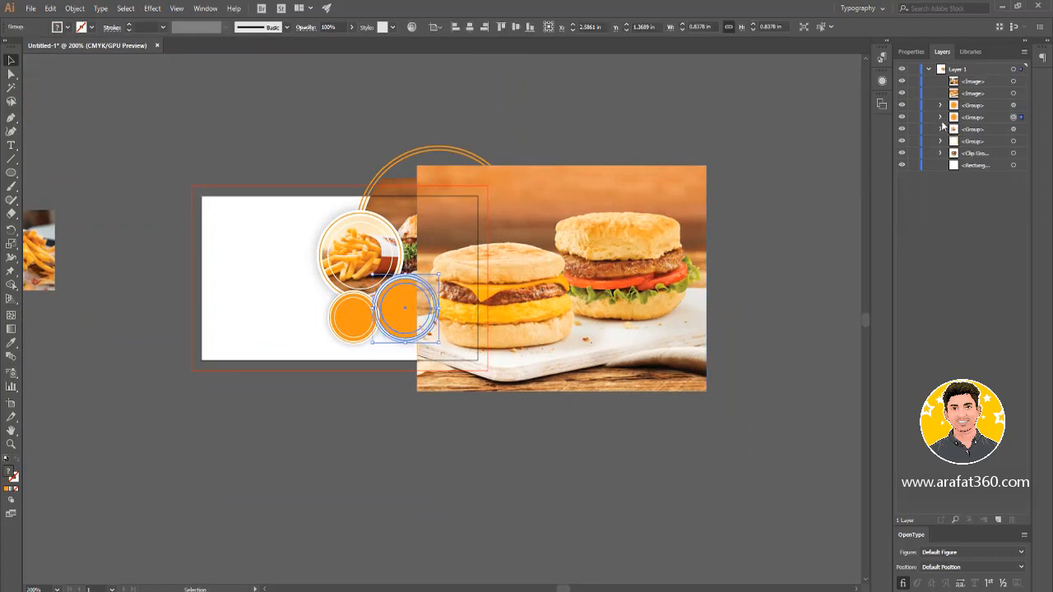
pyautogui.click(941, 117)
pyautogui.click(602, 298)
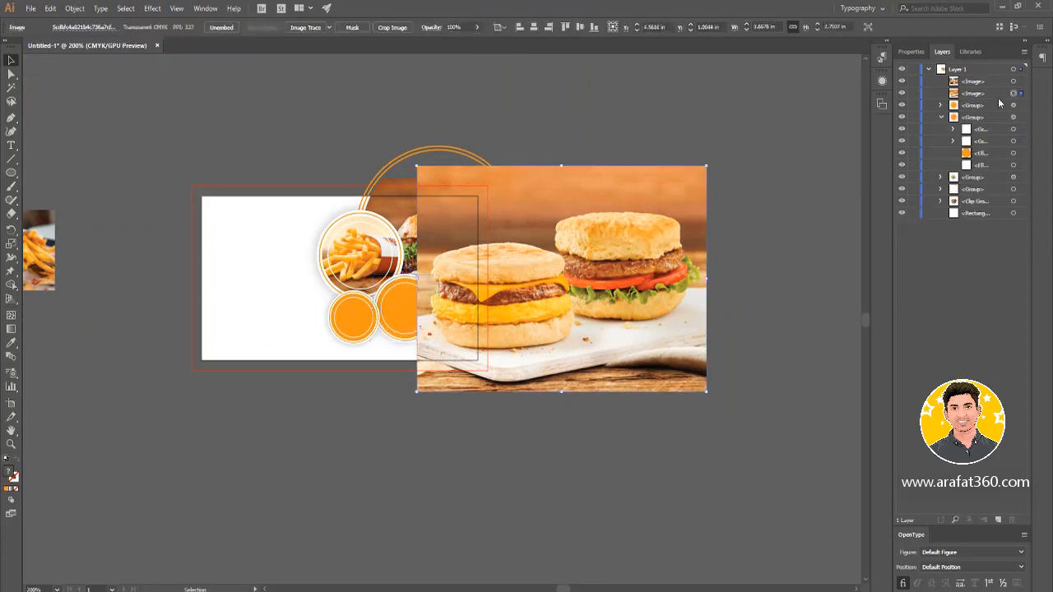
pyautogui.moveTo(992, 94); pyautogui.dragTo(992, 159)
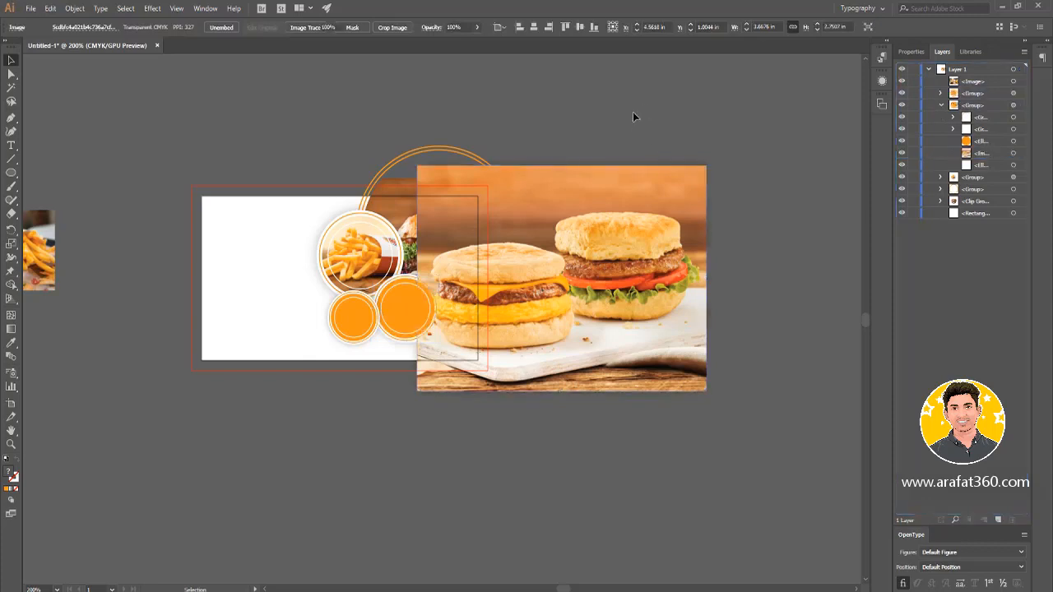
# Clip the burger photo inside the right circle with Ctrl+7.
pyautogui.click(633, 115)
pyautogui.click(409, 311)
pyautogui.keyDown('shift'); pyautogui.click(502, 284); pyautogui.keyUp('shift')
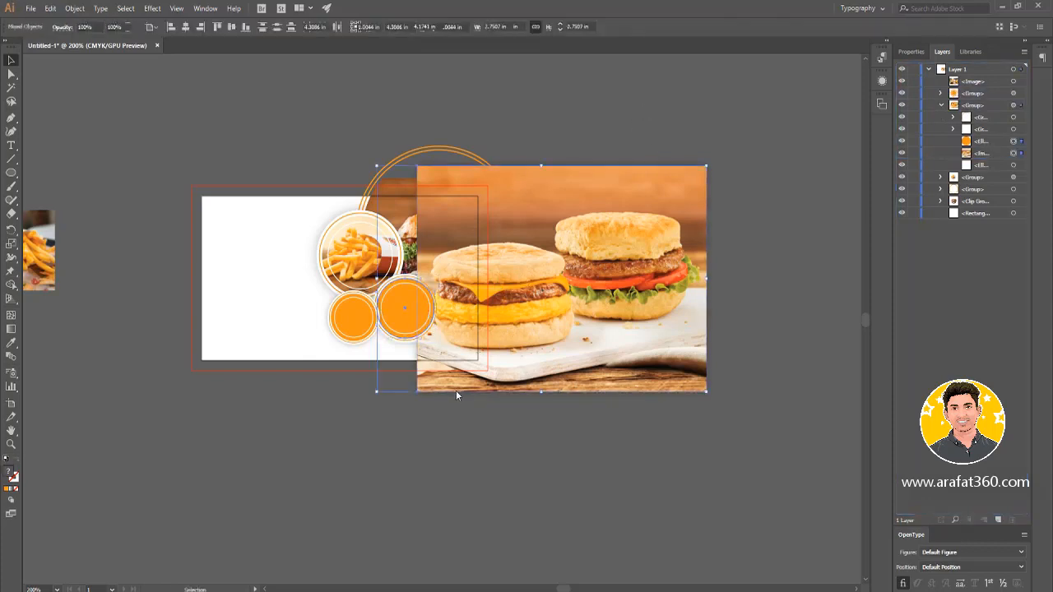
pyautogui.hotkey('ctrl', '7')
# Shift the burger photo left inside the circle with Direct Selection.
pyautogui.press('a')
pyautogui.click(424, 312)
pyautogui.moveTo(422, 310); pyautogui.dragTo(394, 308)
pyautogui.press('v')
pyautogui.scroll(2, 394, 307)
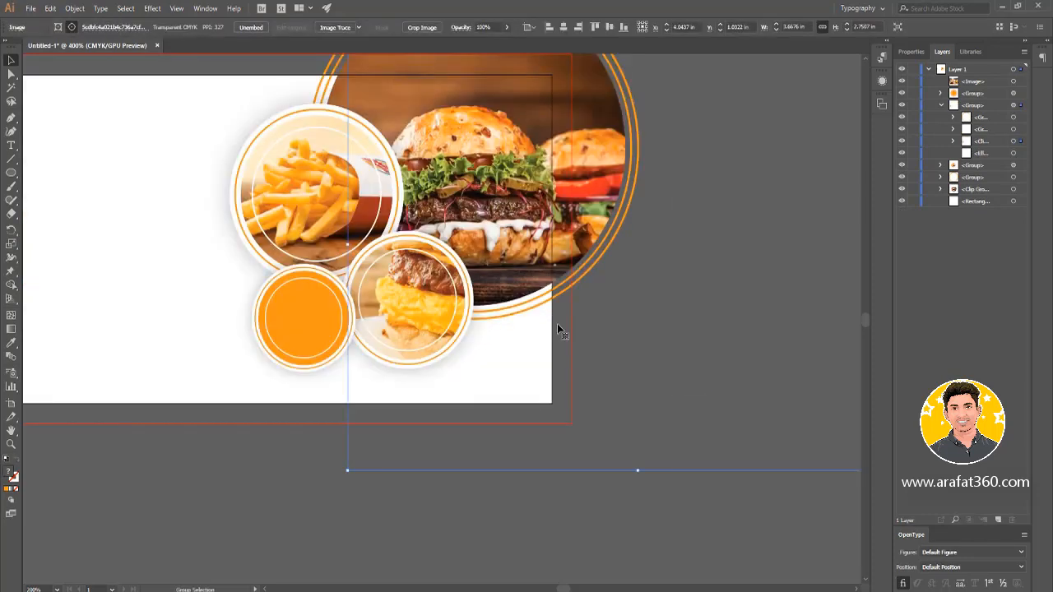
pyautogui.scroll(-2, 658, 320)
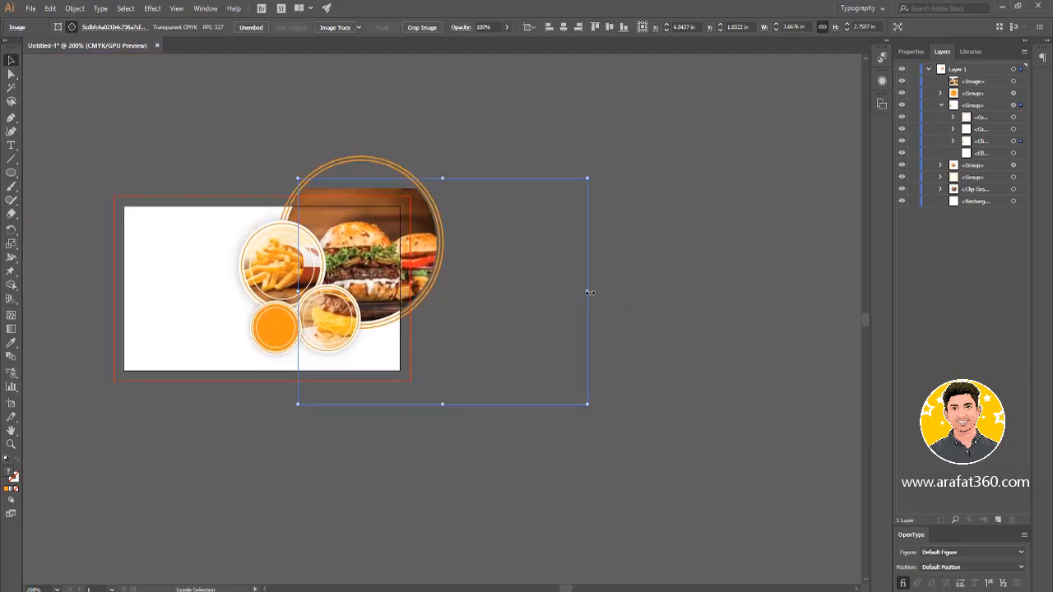
# Shrink the cheeseburger photo and nudge it up to sit inside the circle.
pyautogui.moveTo(589, 292); pyautogui.dragTo(449, 311)
pyautogui.scroll(3, 342, 394)
pyautogui.moveTo(326, 325); pyautogui.dragTo(325, 331)
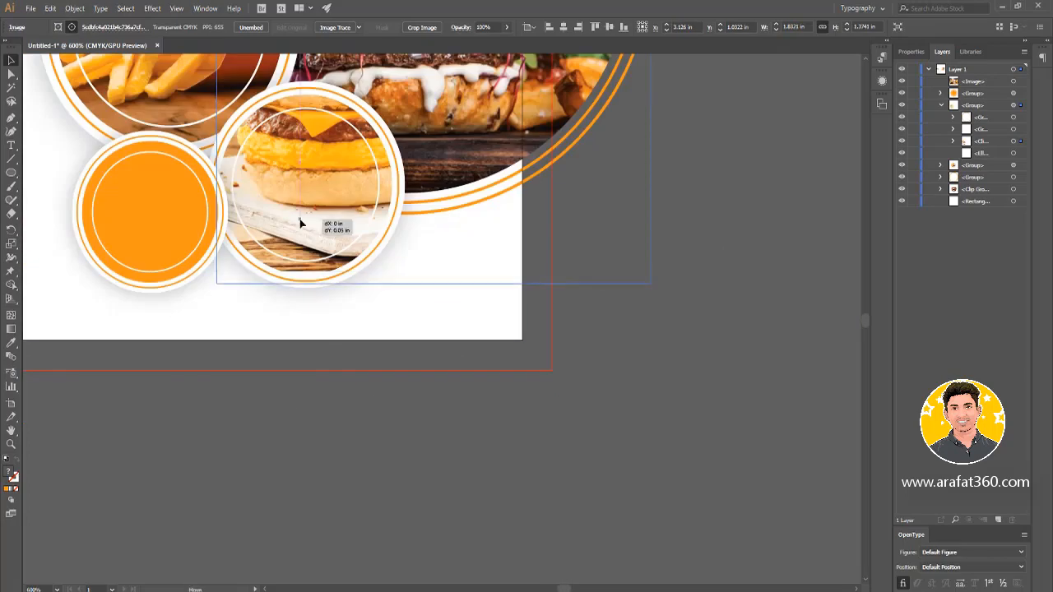
pyautogui.scroll(5, 357, 228)
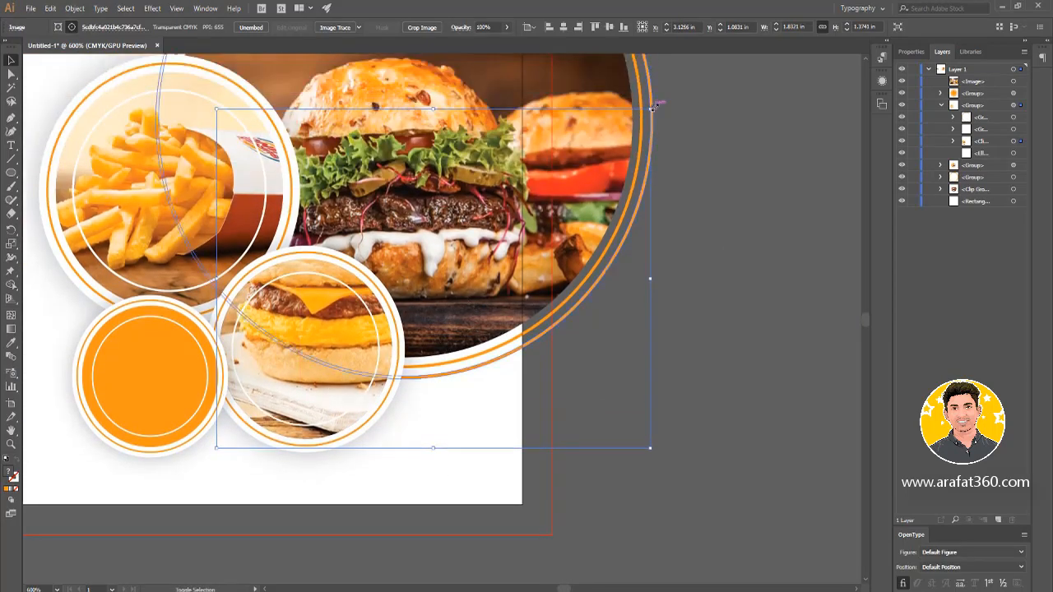
pyautogui.moveTo(651, 107); pyautogui.dragTo(520, 251)
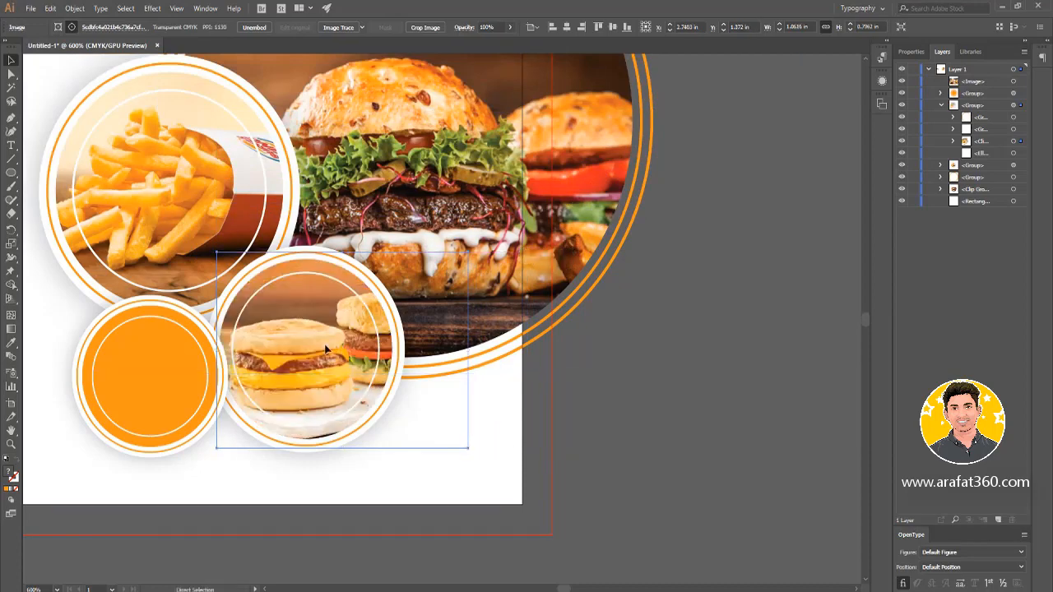
pyautogui.moveTo(325, 349); pyautogui.dragTo(325, 344)
pyautogui.click(605, 391)
pyautogui.scroll(-2, 606, 391)
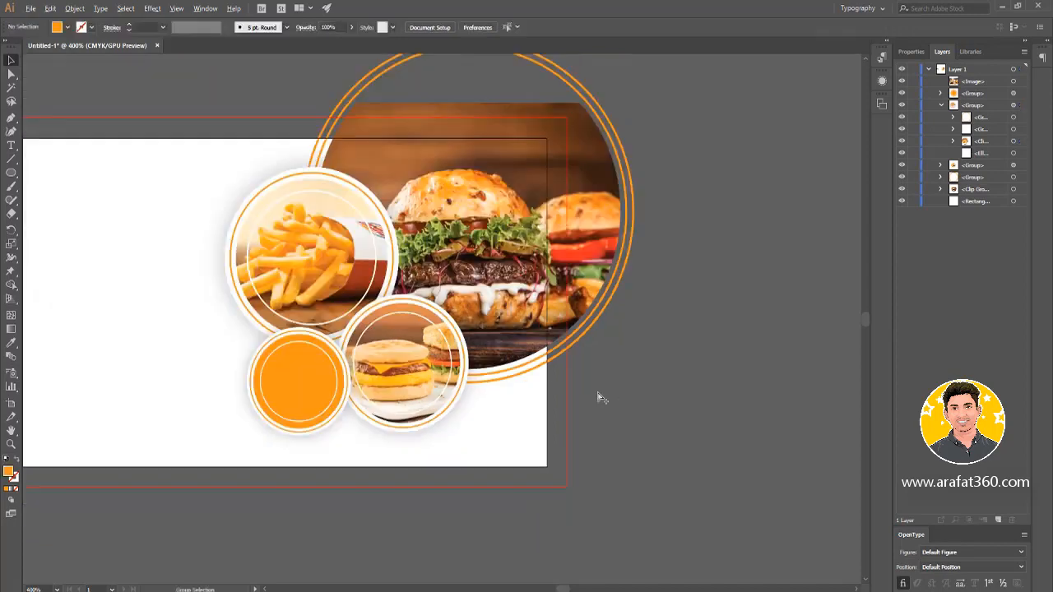
pyautogui.scroll(-2, 646, 393)
pyautogui.scroll(-3, 640, 371)
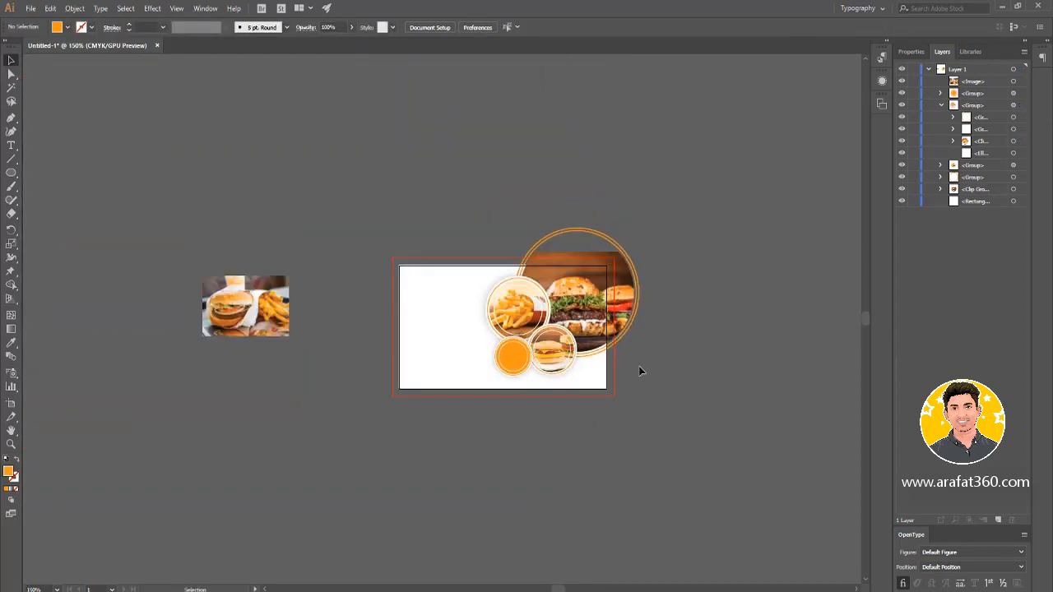
# Place the burger-and-fries photo on the card and move it into the orange circle's group in Layers.
pyautogui.moveTo(190, 339); pyautogui.dragTo(507, 392)
pyautogui.click(514, 448)
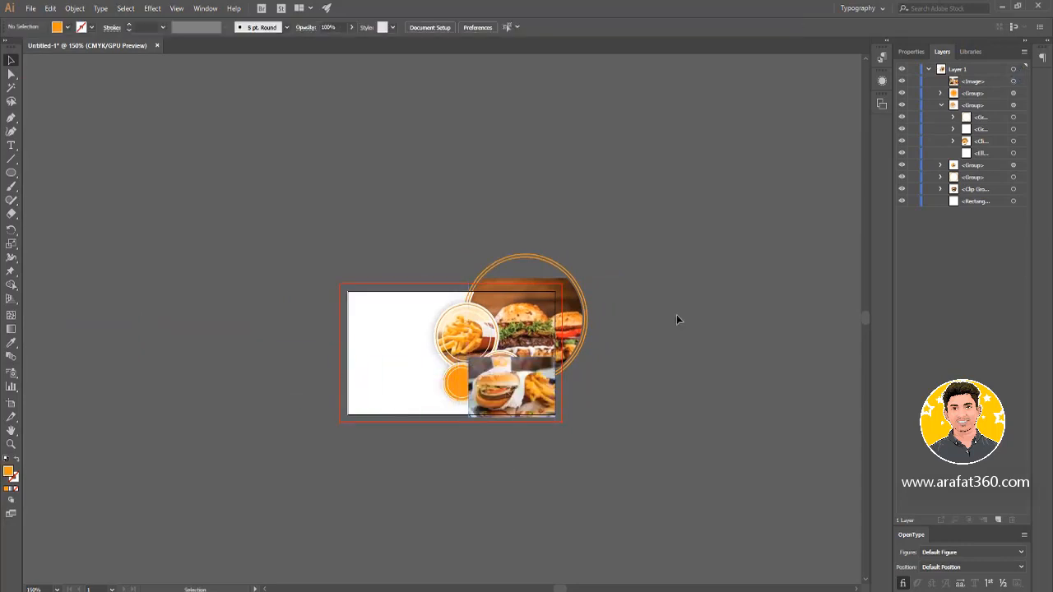
pyautogui.click(457, 382)
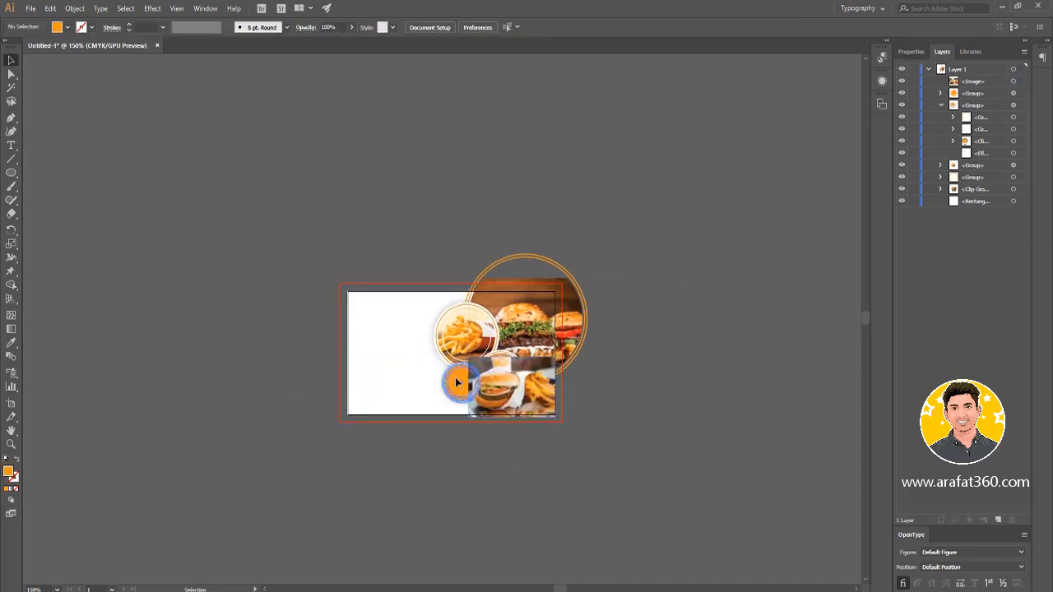
pyautogui.click(943, 105)
pyautogui.click(941, 94)
pyautogui.moveTo(973, 84); pyautogui.dragTo(980, 136)
# Mask the burger photo with the orange circle using a clipping mask.
pyautogui.click(546, 206)
pyautogui.scroll(4, 455, 410)
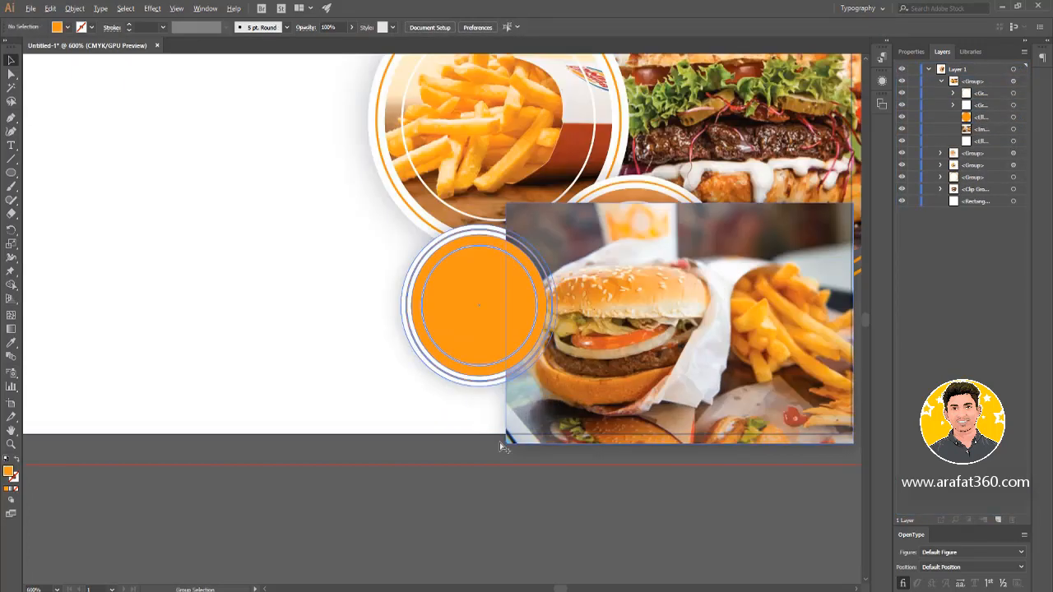
pyautogui.keyDown('ctrl'); pyautogui.click(480, 331); pyautogui.keyUp('ctrl')
pyautogui.keyDown('ctrl'); pyautogui.keyDown('shift'); pyautogui.click(568, 333); pyautogui.keyUp('shift'); pyautogui.keyUp('ctrl')
pyautogui.hotkey('ctrl', '7')
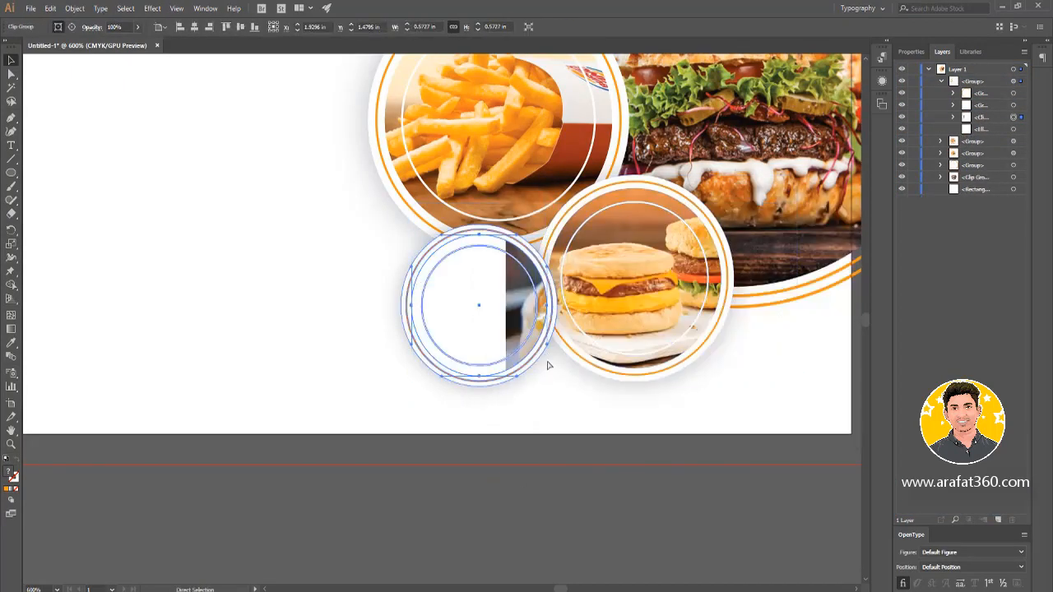
pyautogui.hotkey('ctrl', 'shift', 'a')
# Try shifting the circle group left, then undo the moves and keep the clipping mask.
pyautogui.moveTo(511, 305); pyautogui.dragTo(428, 303)
pyautogui.hotkey('ctrl', 'z')
pyautogui.hotkey('ctrl', 'z')
pyautogui.click(530, 504)
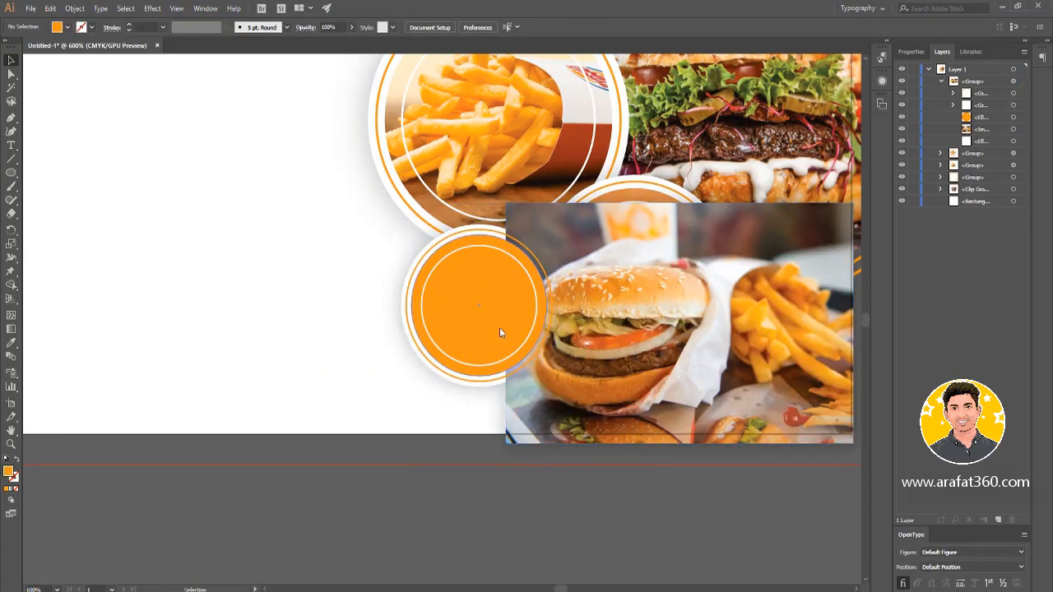
pyautogui.hotkey('ctrl', 'shift', 'z')
pyautogui.click(552, 485)
pyautogui.moveTo(522, 317); pyautogui.dragTo(487, 318)
pyautogui.hotkey('ctrl', 'z')
pyautogui.click(580, 501)
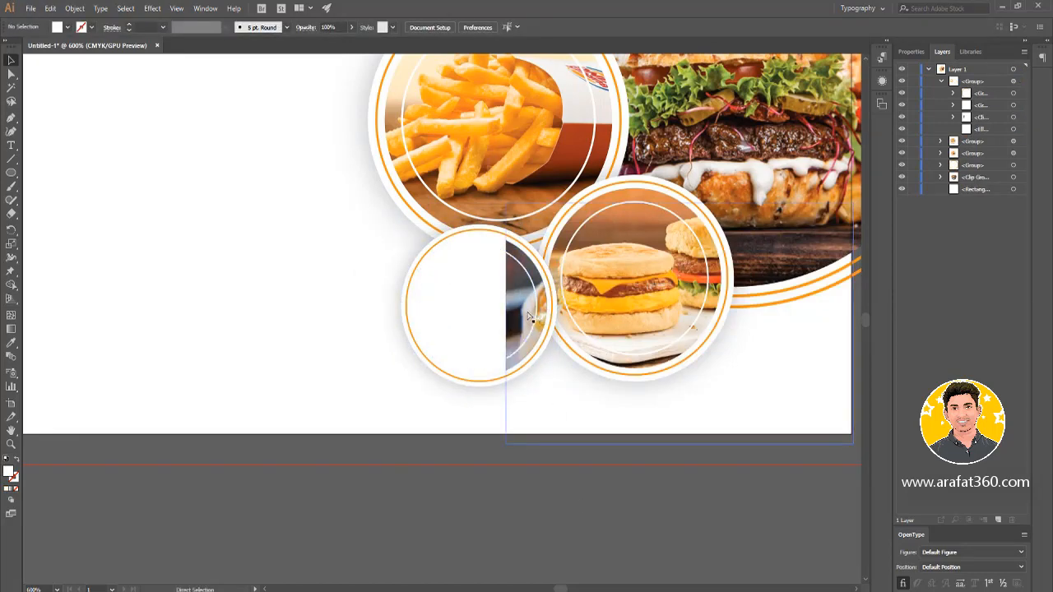
# Slide and scale the burger photo down so it fills the small left circle.
pyautogui.click(504, 311)
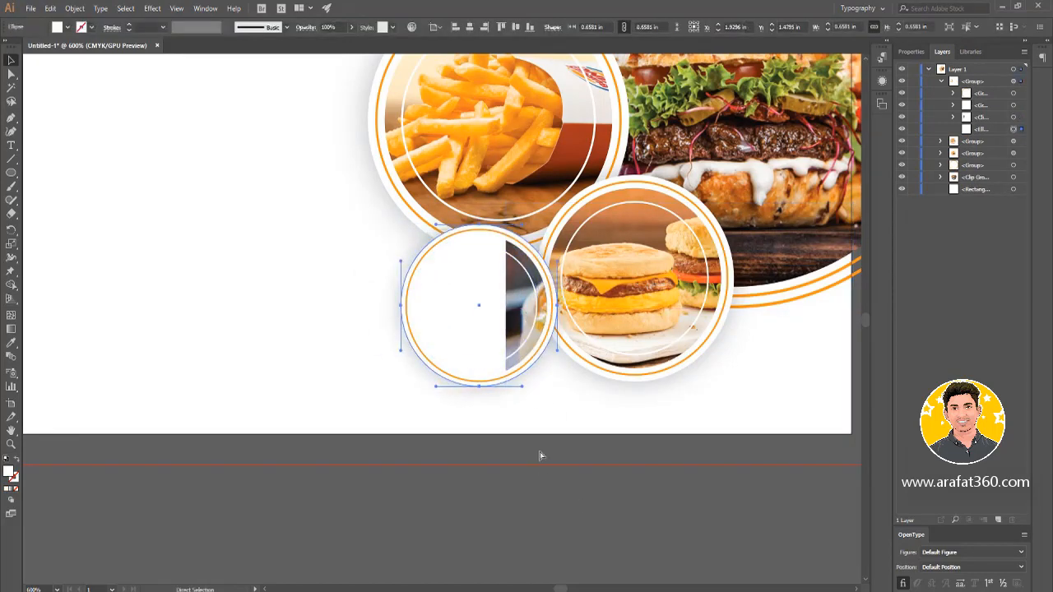
pyautogui.click(536, 494)
pyautogui.click(526, 325)
pyautogui.hscroll(3, 527, 325)
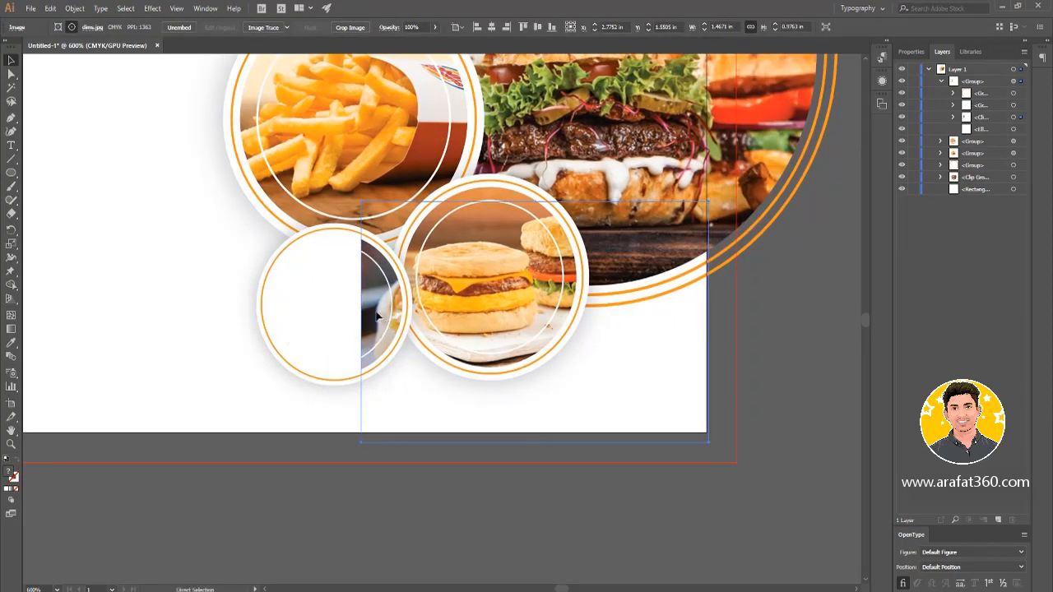
pyautogui.moveTo(377, 315); pyautogui.dragTo(278, 309)
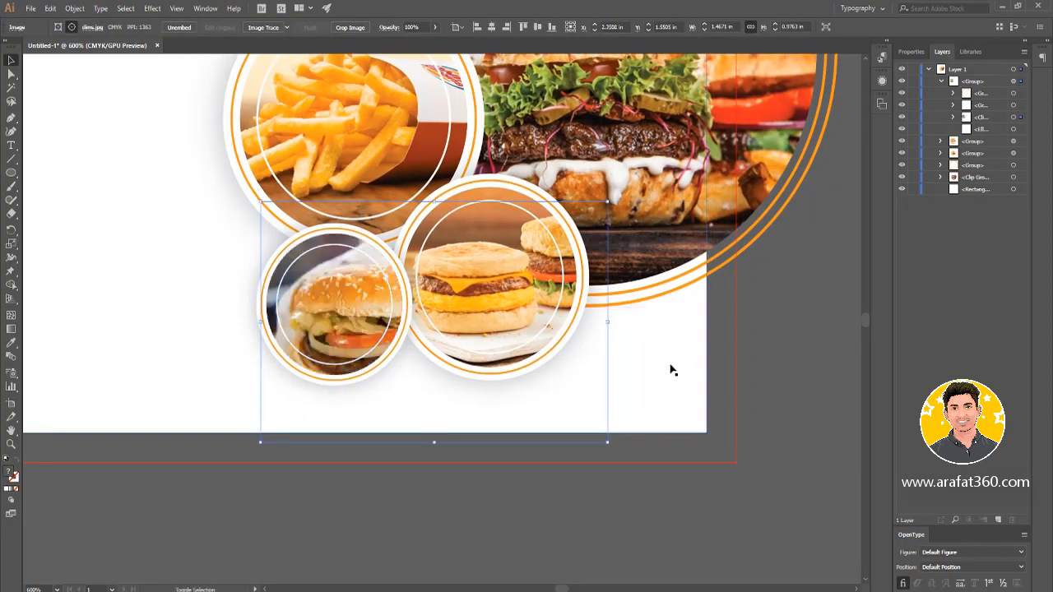
pyautogui.moveTo(608, 442); pyautogui.dragTo(516, 379)
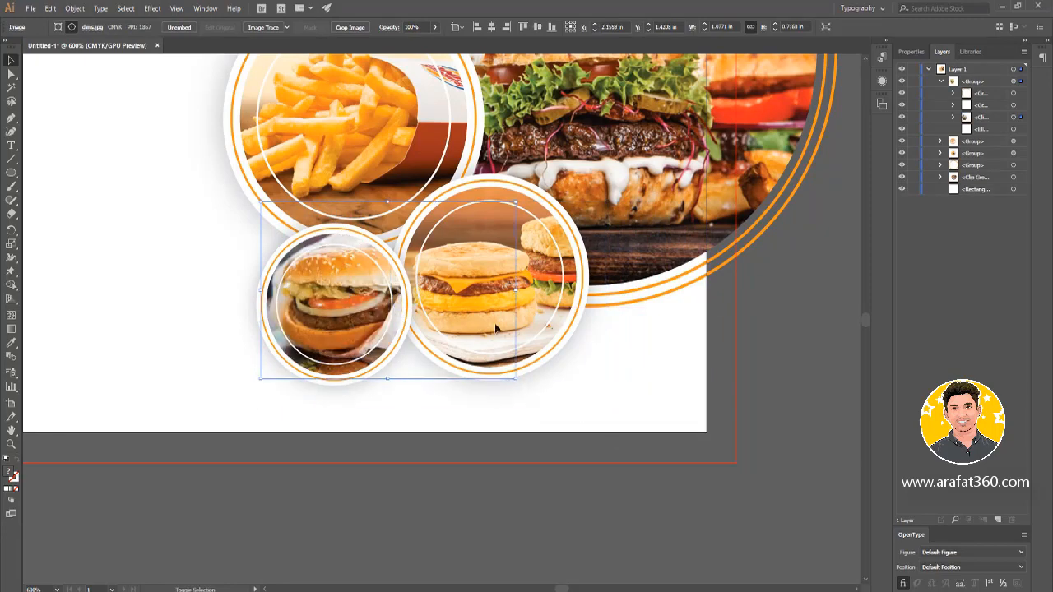
pyautogui.moveTo(516, 202); pyautogui.dragTo(475, 228)
pyautogui.click(333, 512)
# Copy the white card background rectangle and paste the copy in place.
pyautogui.scroll(-3, 335, 513)
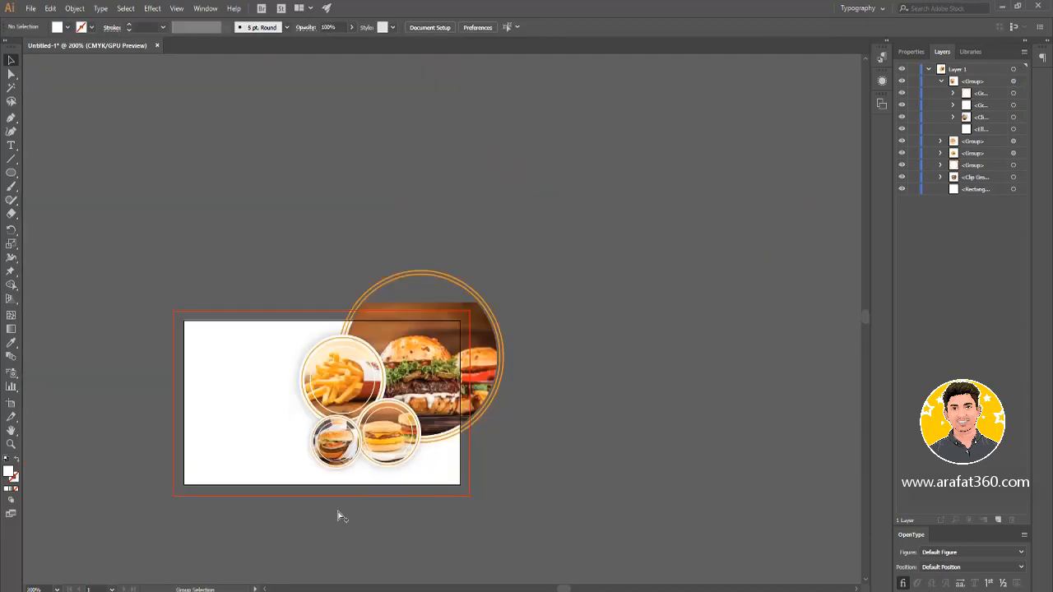
pyautogui.moveTo(529, 447); pyautogui.dragTo(574, 430)
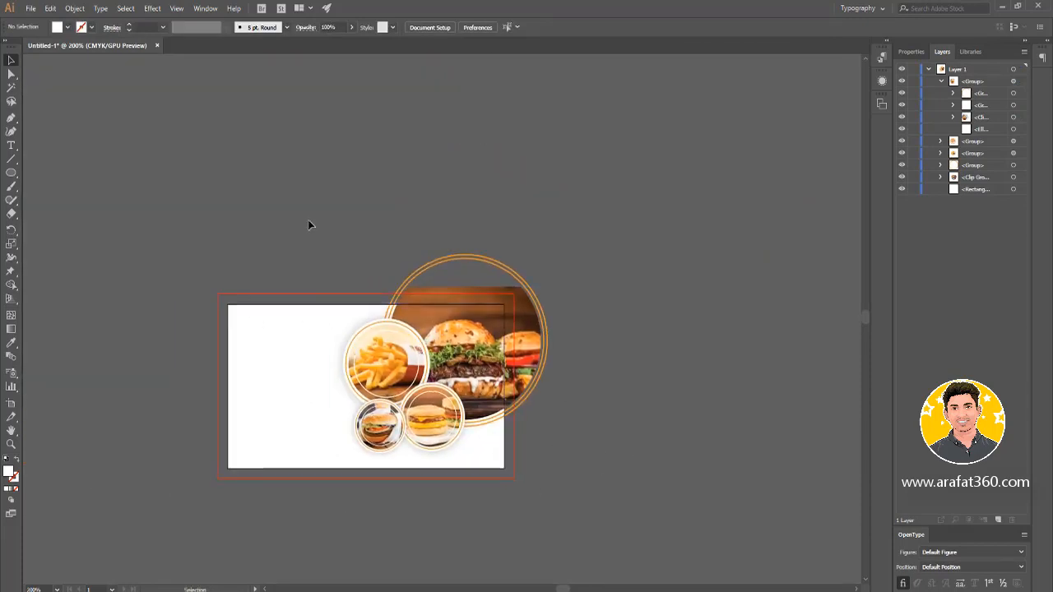
pyautogui.moveTo(369, 239); pyautogui.dragTo(370, 156)
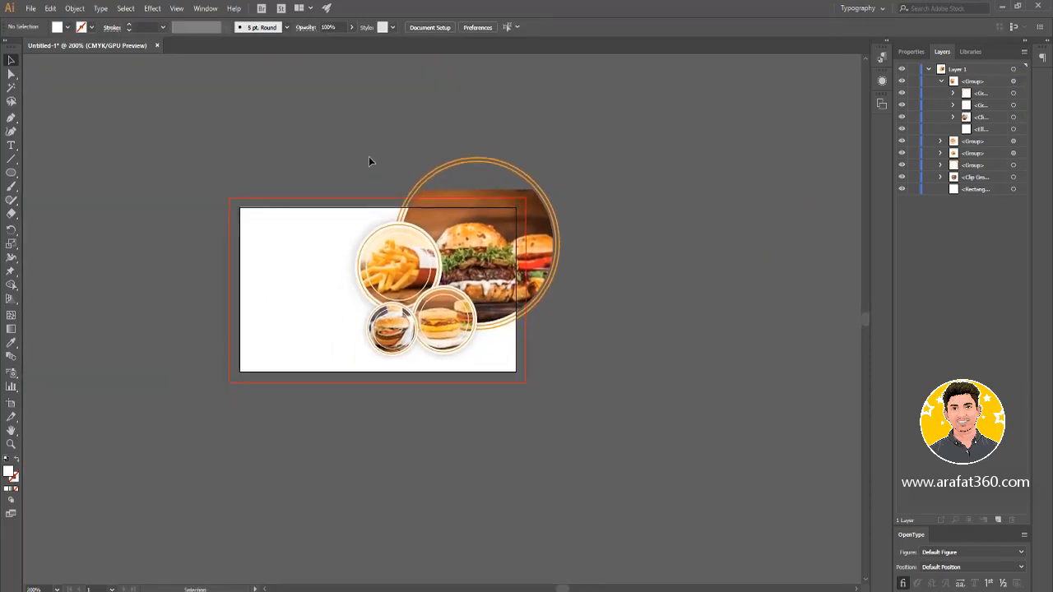
pyautogui.click(278, 243)
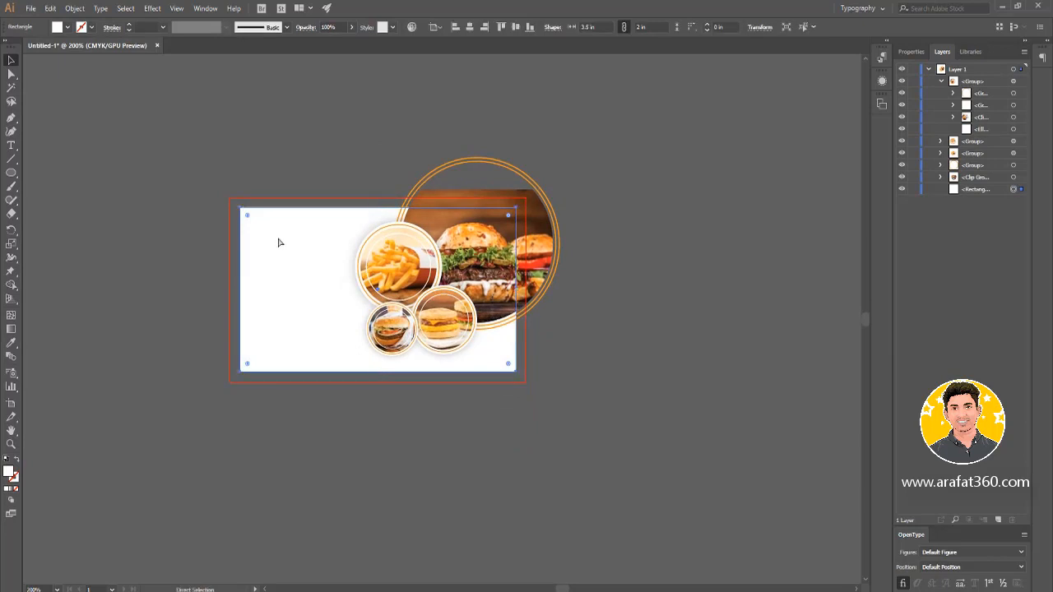
pyautogui.hotkey('ctrl', 'c')
pyautogui.hotkey('ctrl', 'f')
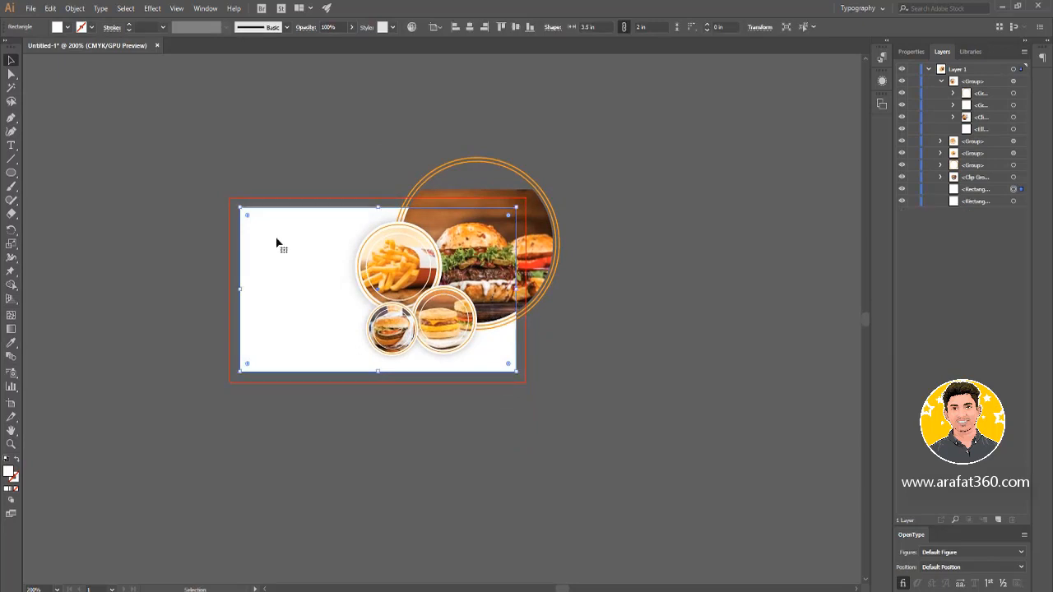
# Bring the rectangle copy to front and clip all the artwork to it with Ctrl+7.
pyautogui.hotkey('ctrl', 'shift', ']')
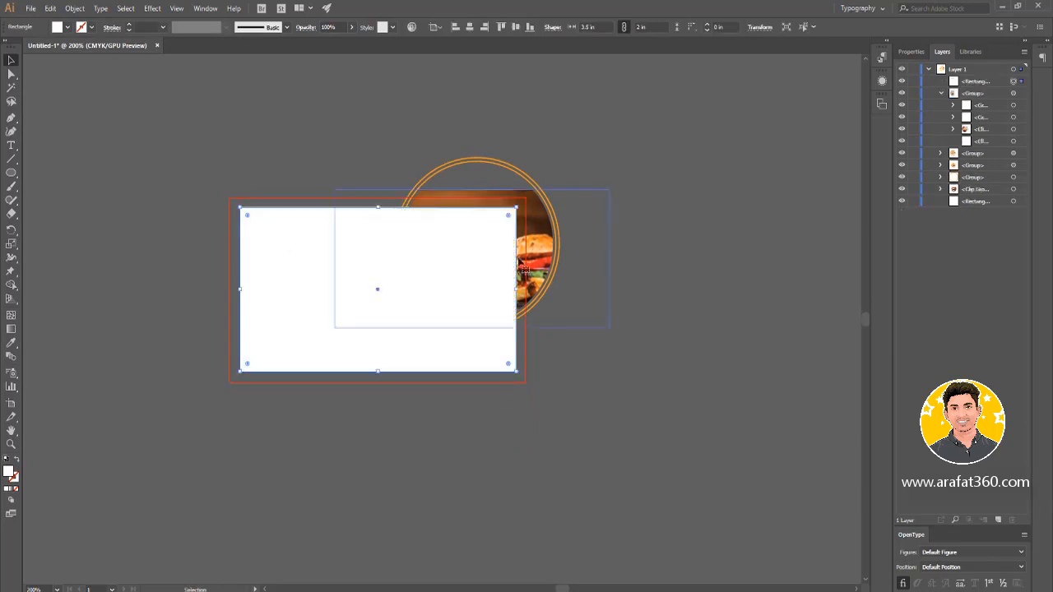
pyautogui.click(576, 332)
pyautogui.moveTo(557, 418); pyautogui.dragTo(471, 251)
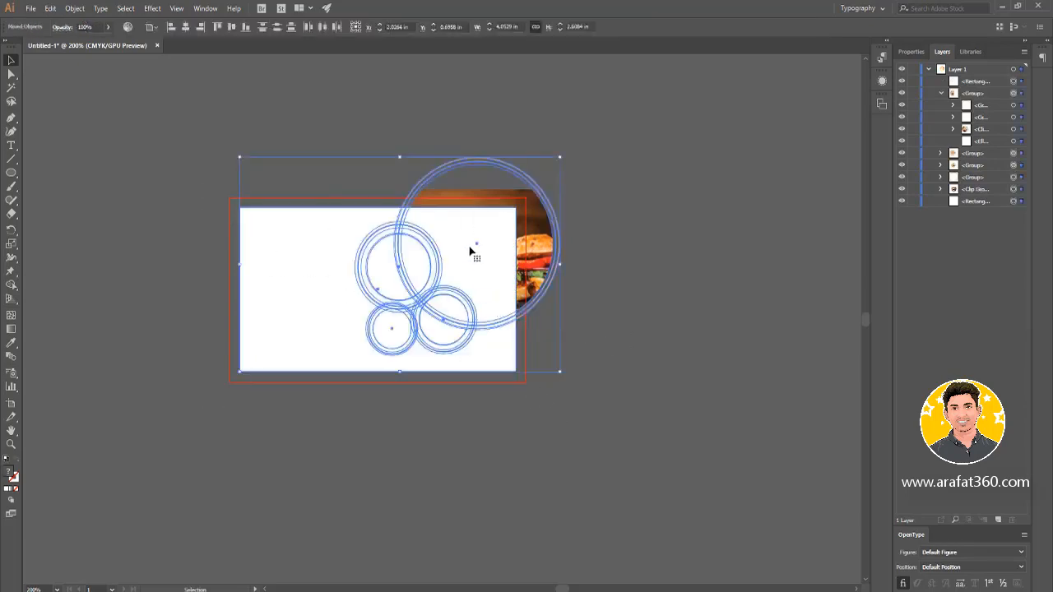
pyautogui.hotkey('ctrl', '7')
pyautogui.hotkey('ctrl', '=')
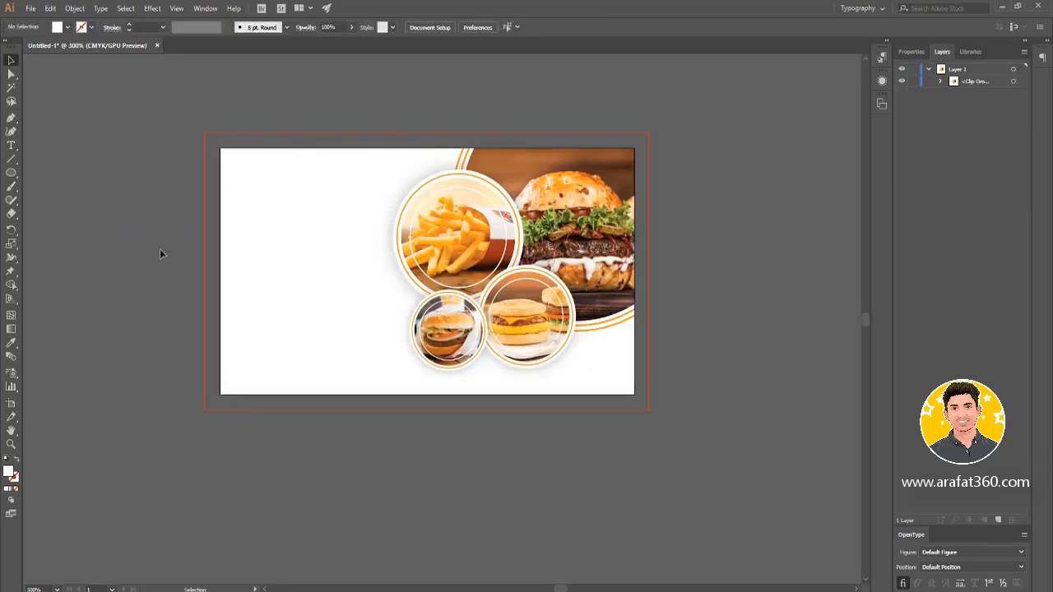
pyautogui.moveTo(128, 233); pyautogui.dragTo(170, 261)
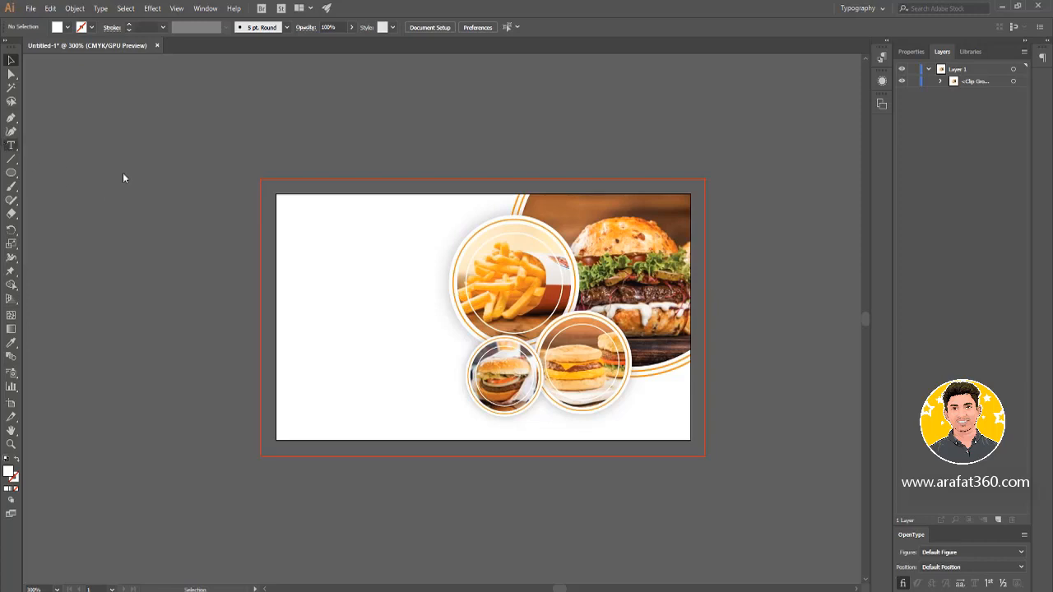
pyautogui.press('t')
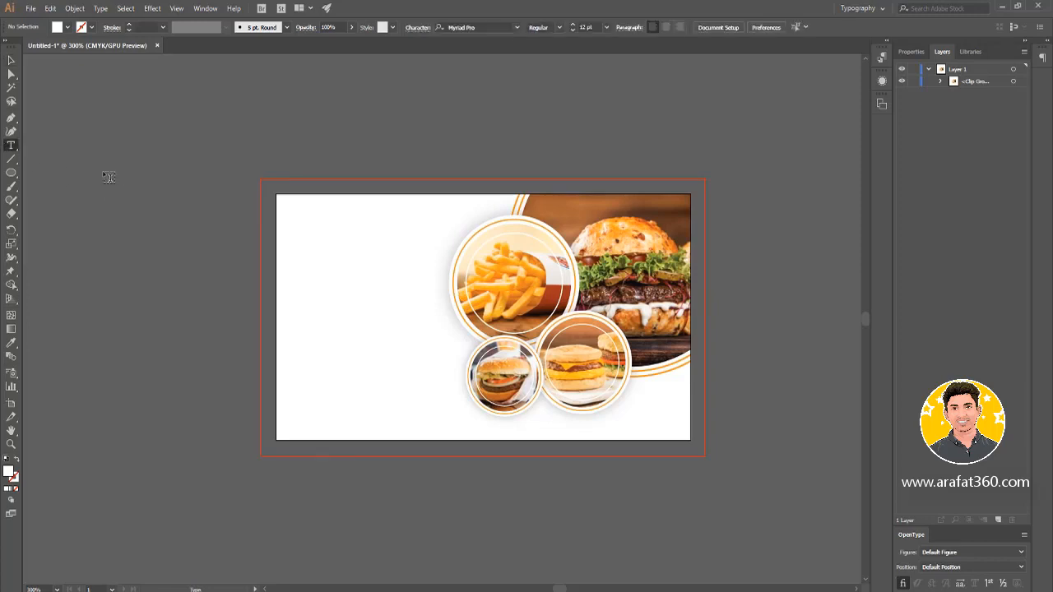
# Type the name text beside the card, set it in Bebas Neue, and stretch it wider.
pyautogui.click(187, 196)
pyautogui.write('Jhon Smith')
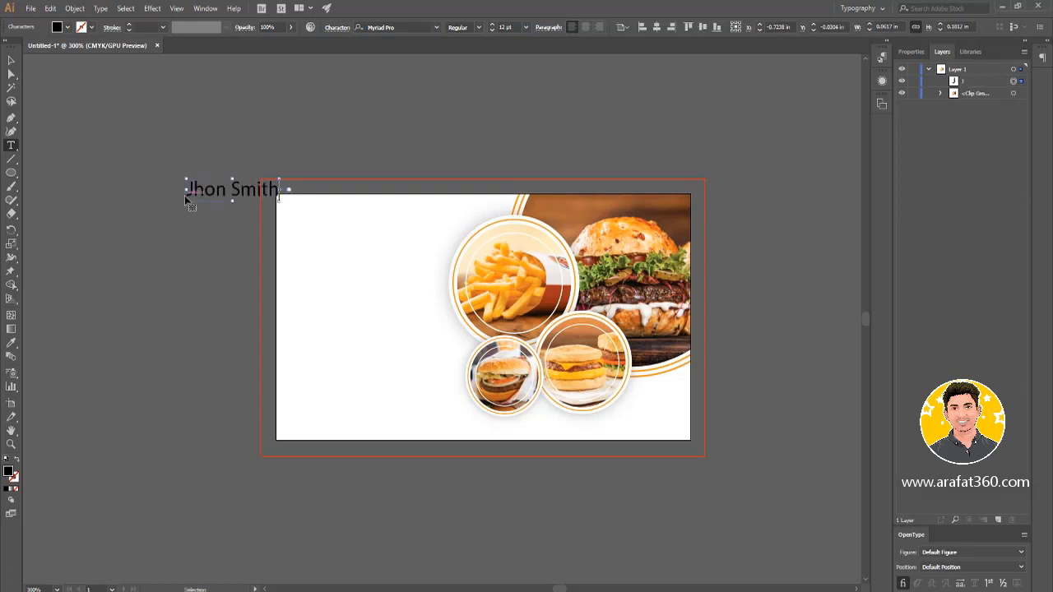
pyautogui.hotkey('ctrl', 'a')
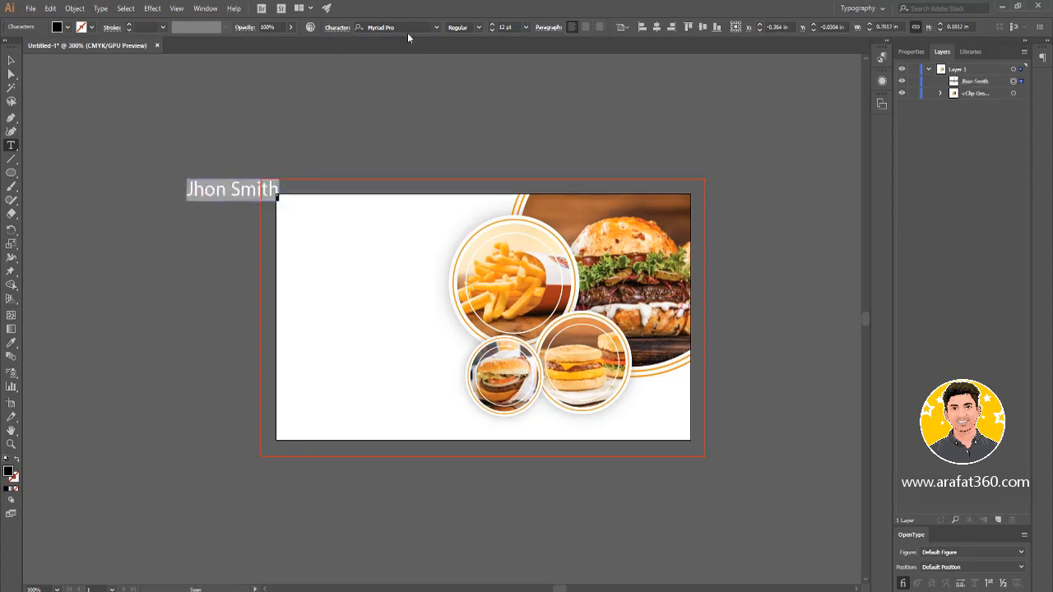
pyautogui.click(437, 28)
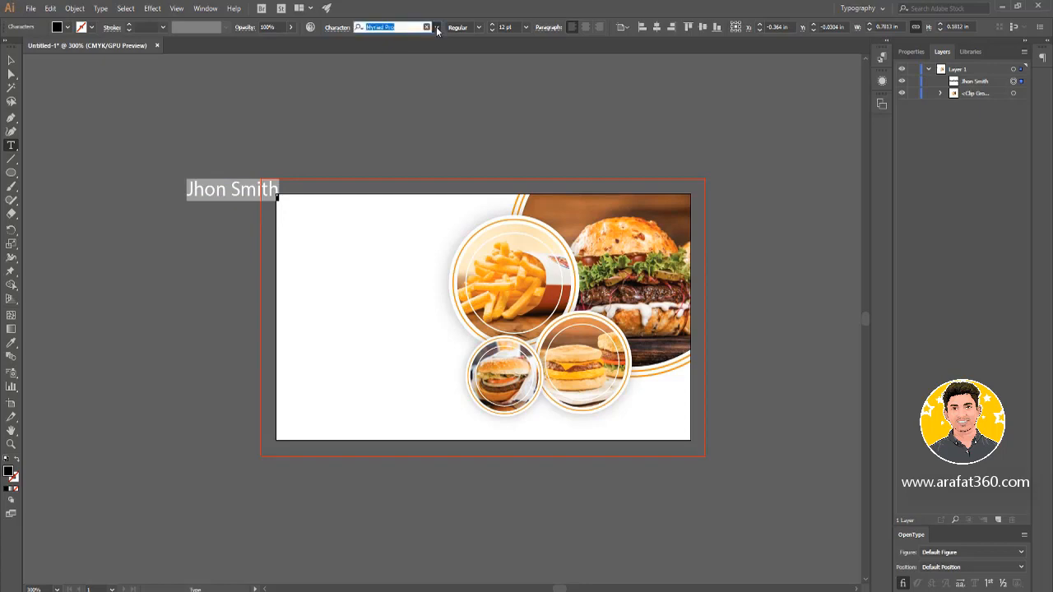
pyautogui.click(430, 84)
pyautogui.click(9, 61)
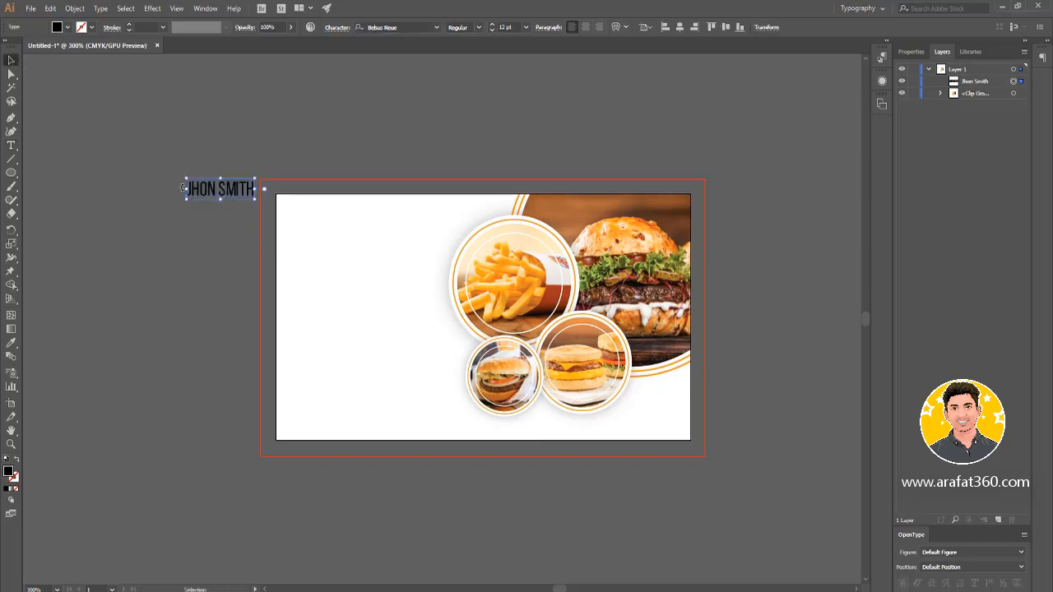
pyautogui.scroll(4, 252, 204)
pyautogui.moveTo(260, 143); pyautogui.dragTo(355, 139)
pyautogui.click(393, 130)
pyautogui.scroll(-2, 393, 131)
# Set the surname to Book weight and the first name to Bold.
pyautogui.tripleClick(235, 145)
pyautogui.click(239, 141)
pyautogui.click(477, 30)
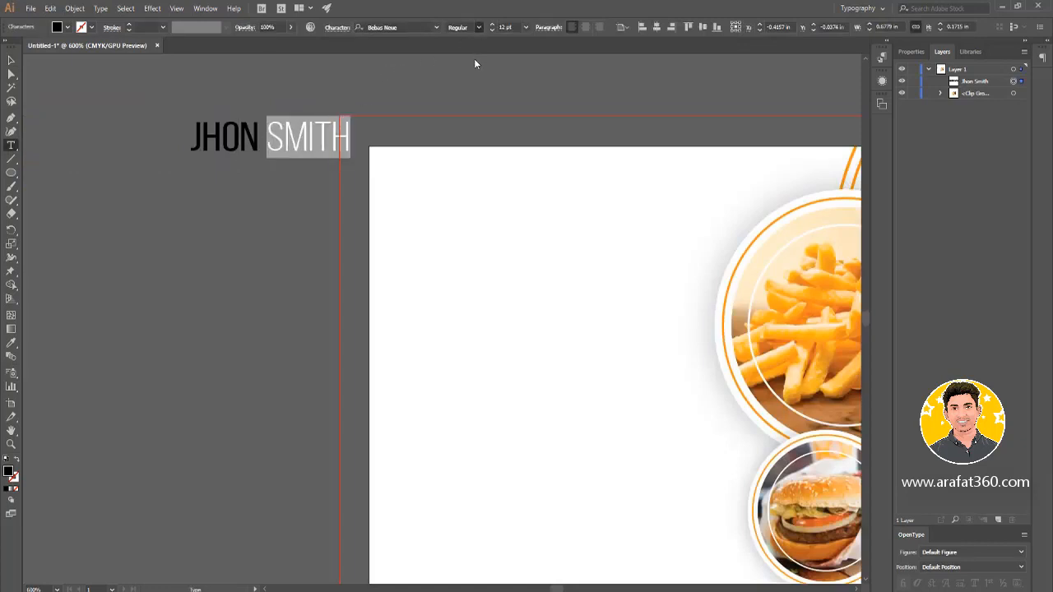
pyautogui.click(474, 59)
pyautogui.moveTo(258, 140); pyautogui.dragTo(190, 141)
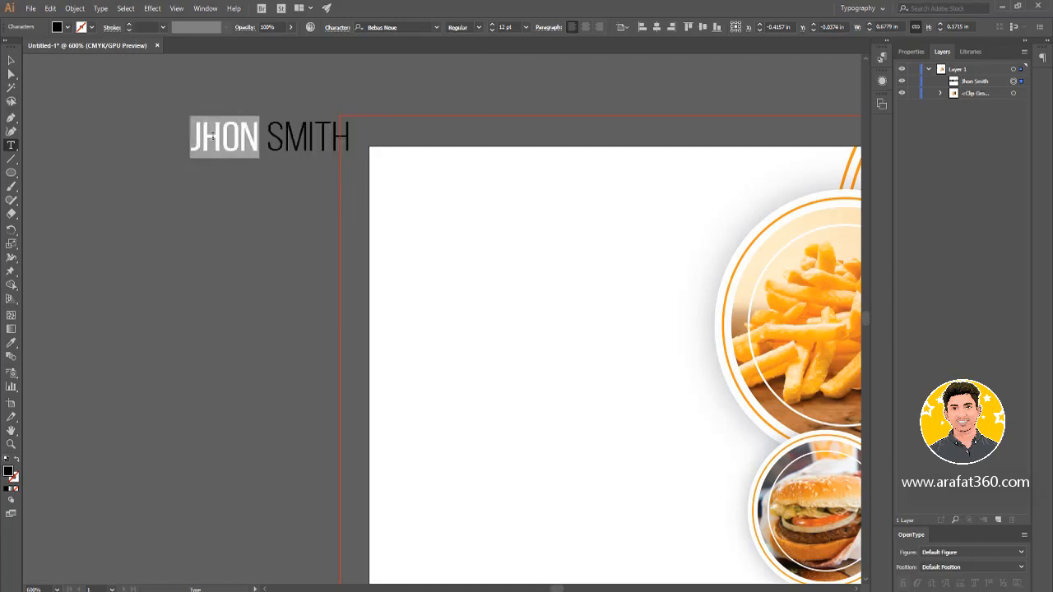
pyautogui.click(477, 32)
pyautogui.click(466, 87)
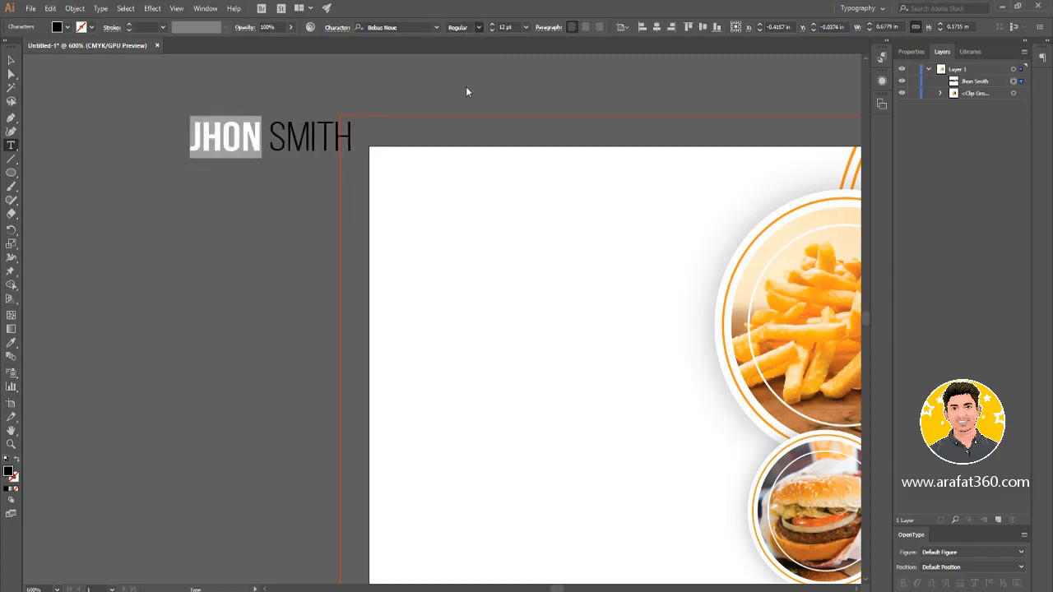
pyautogui.click(11, 61)
pyautogui.click(120, 88)
# Place a copy of the name text onto the business card.
pyautogui.hscroll(3, 199, 103)
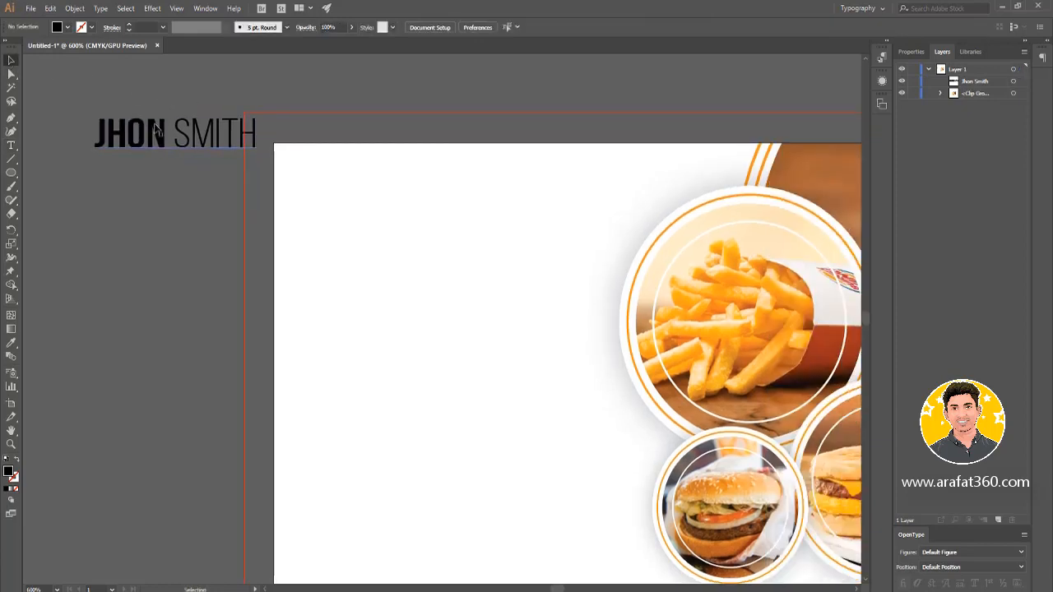
pyautogui.moveTo(154, 130); pyautogui.dragTo(397, 225)
pyautogui.click(132, 218)
pyautogui.scroll(-1, 133, 217)
pyautogui.moveTo(118, 231); pyautogui.dragTo(123, 194)
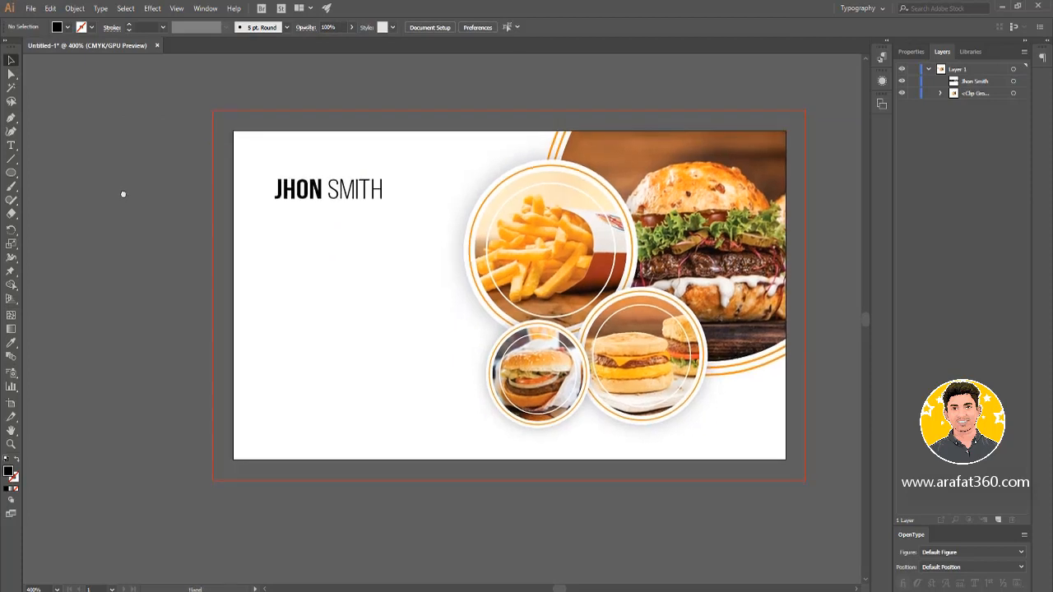
# Scale the name headline up slightly and move it a little lower on the card.
pyautogui.click(329, 202)
pyautogui.moveTo(384, 212); pyautogui.dragTo(415, 211)
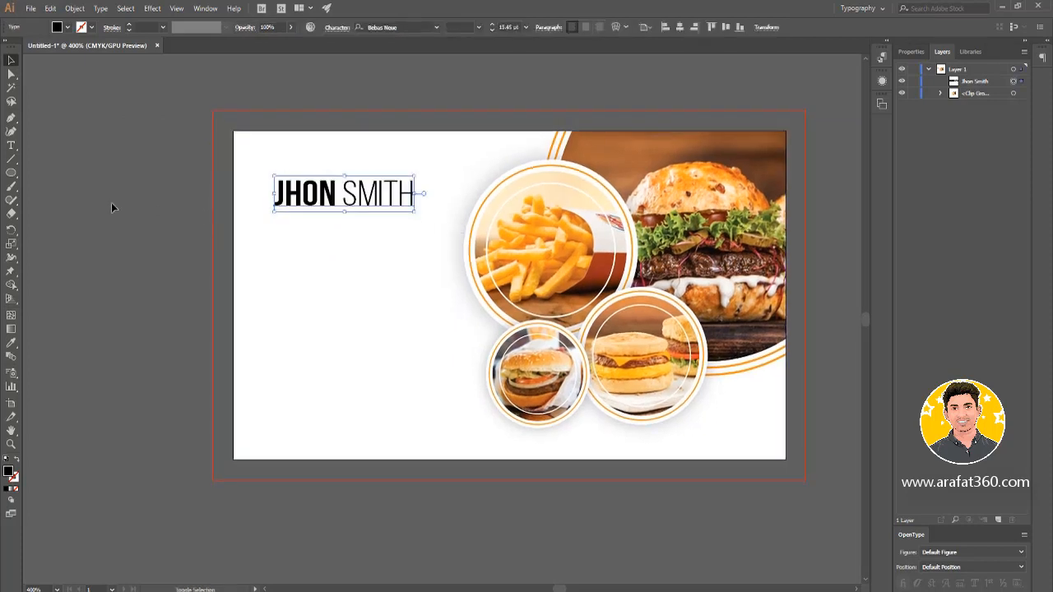
pyautogui.click(108, 199)
pyautogui.moveTo(327, 197); pyautogui.dragTo(328, 208)
pyautogui.click(128, 205)
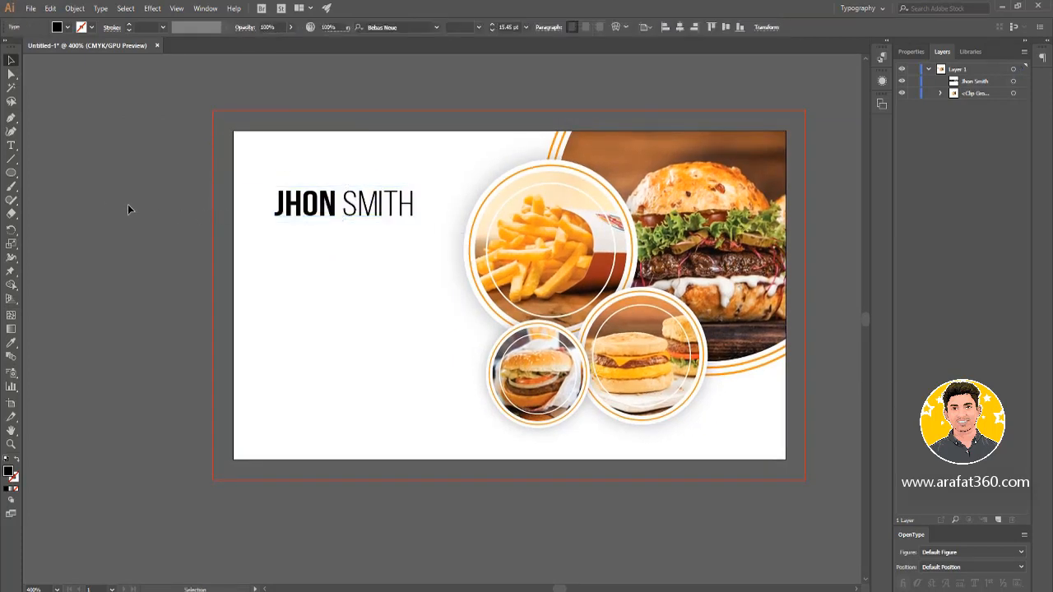
pyautogui.moveTo(89, 202)
pyautogui.mouseDown()
pyautogui.moveTo(91, 174)
pyautogui.moveTo(90, 191)
pyautogui.mouseUp()
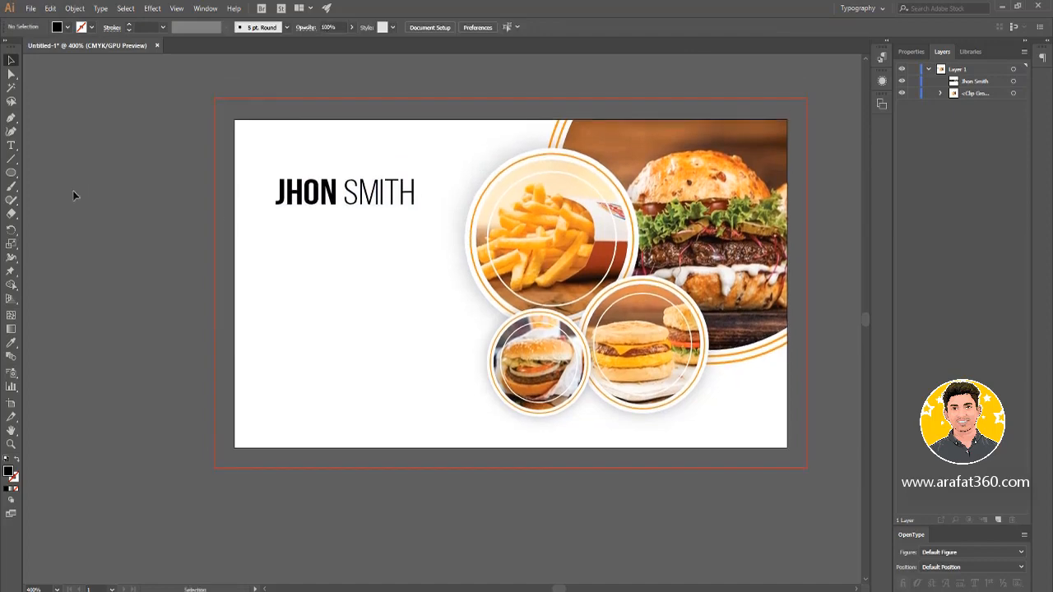
# Draw a thin horizontal bar and position it just under the surname.
pyautogui.click(12, 172)
pyautogui.scroll(2, 392, 245)
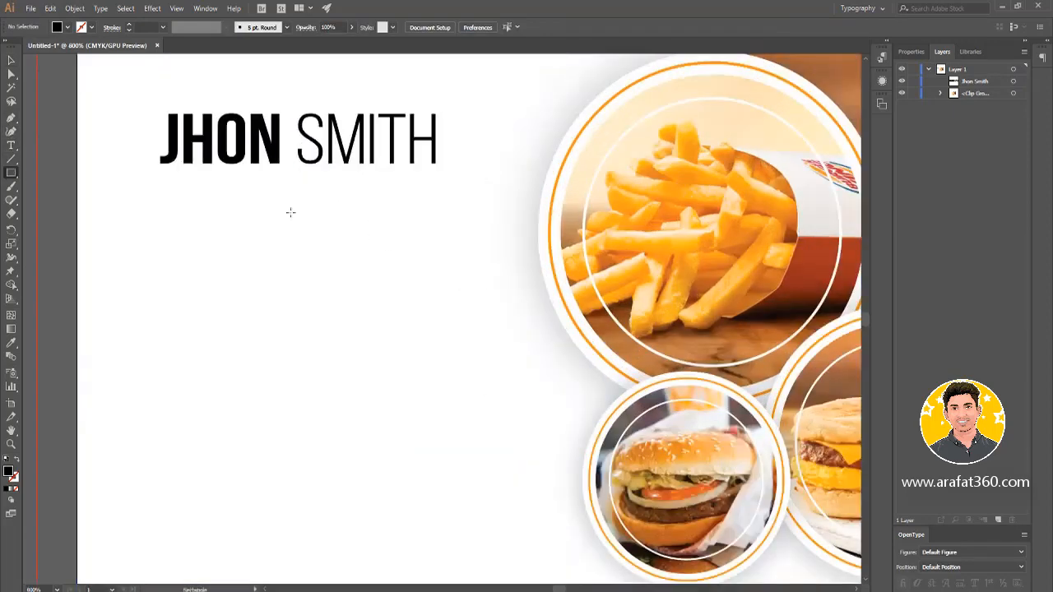
pyautogui.moveTo(102, 179); pyautogui.dragTo(442, 176)
pyautogui.scroll(1, 429, 184)
pyautogui.scroll(2, 430, 184)
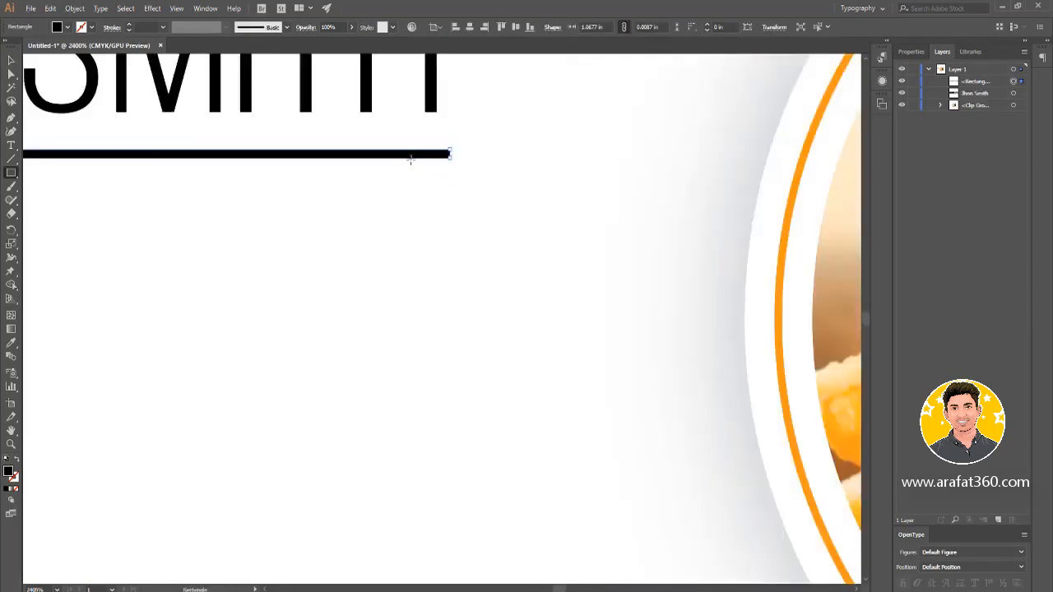
pyautogui.click(11, 61)
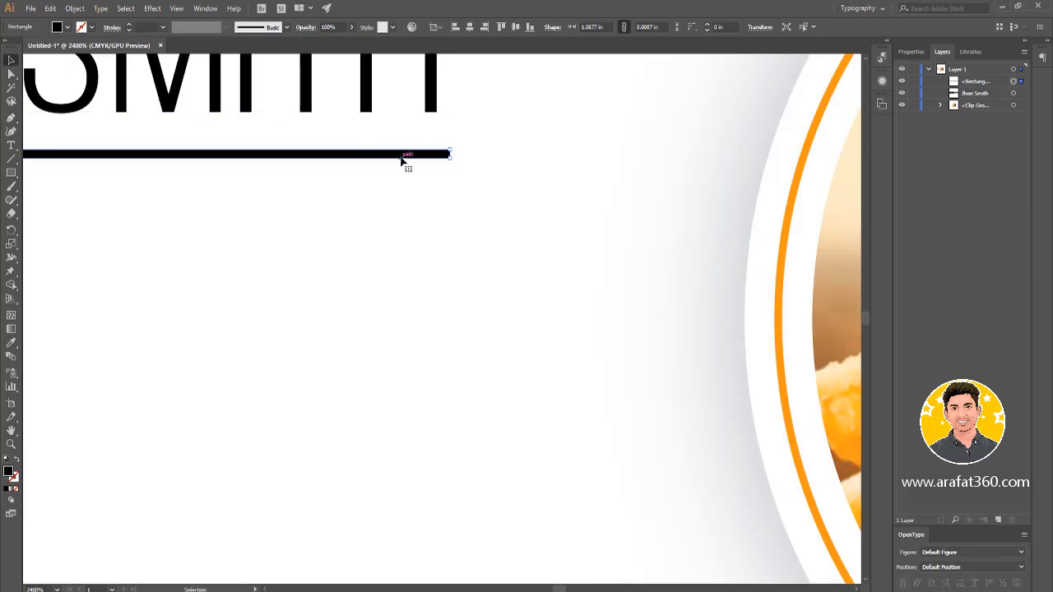
pyautogui.moveTo(402, 156); pyautogui.dragTo(411, 137)
pyautogui.scroll(-3, 425, 146)
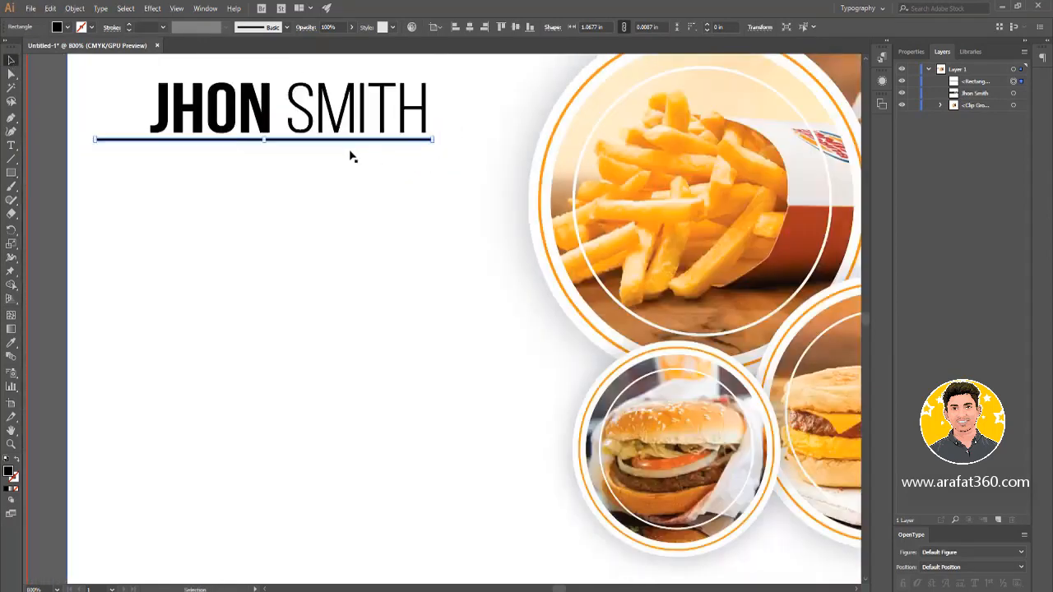
pyautogui.moveTo(308, 162); pyautogui.dragTo(395, 219)
pyautogui.scroll(3, 378, 169)
pyautogui.scroll(-6, 402, 223)
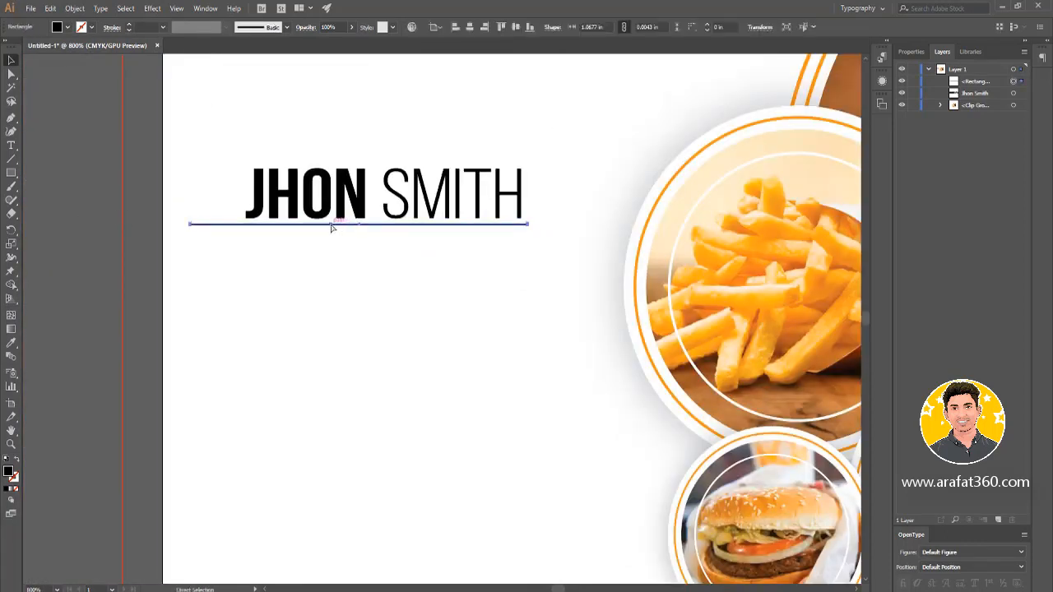
# Duplicate the bar, rotate the copy to vertical, and move it left near the name.
pyautogui.hotkey('ctrl', 'c')
pyautogui.hotkey('ctrl', 'v')
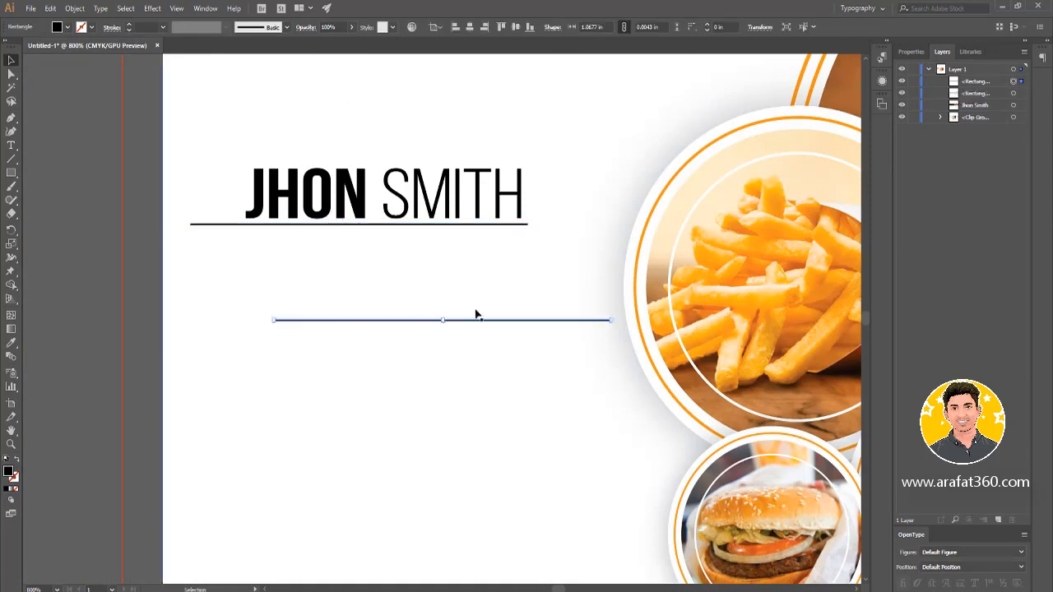
pyautogui.moveTo(615, 321); pyautogui.dragTo(444, 482)
pyautogui.moveTo(443, 282); pyautogui.dragTo(238, 303)
pyautogui.click(82, 291)
# Lengthen the vertical bar downward across the card's left side.
pyautogui.scroll(-3, 82, 292)
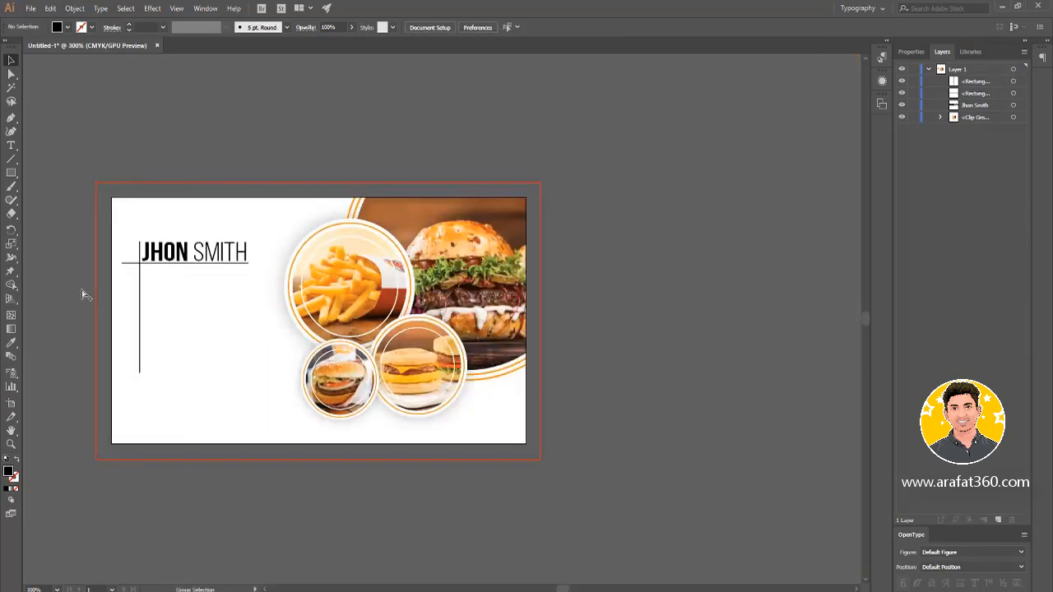
pyautogui.scroll(1, 42, 306)
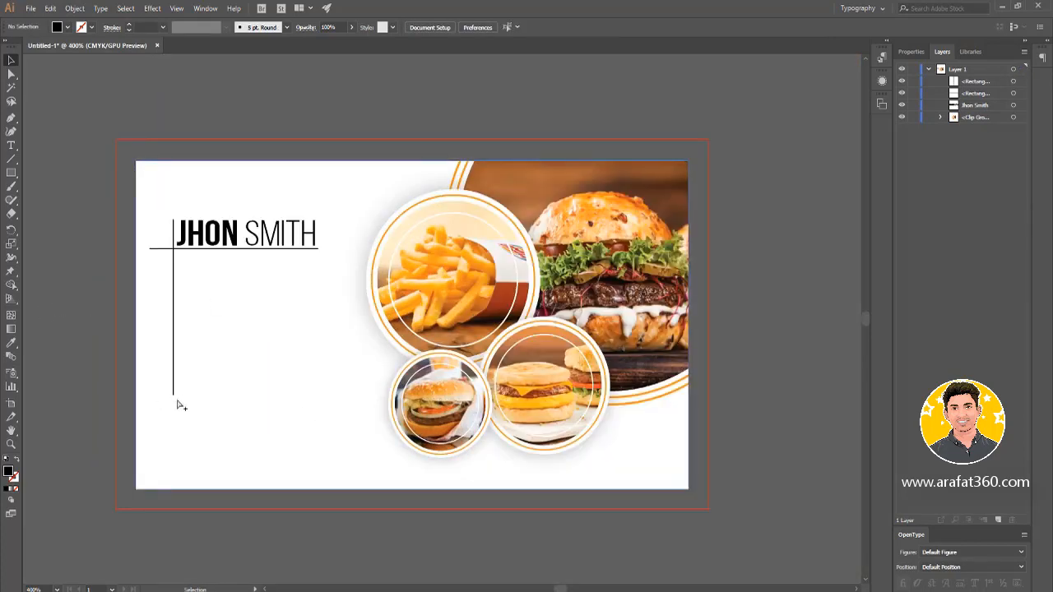
pyautogui.scroll(2, 173, 395)
pyautogui.click(170, 388)
pyautogui.scroll(5, 162, 404)
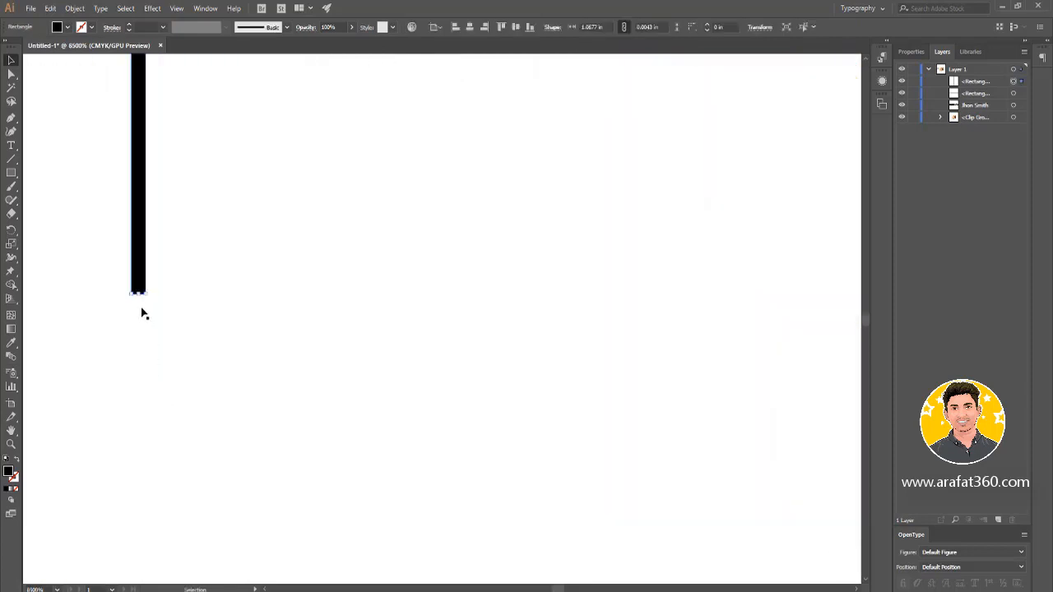
pyautogui.moveTo(138, 293); pyautogui.dragTo(147, 562)
pyautogui.scroll(-3, 158, 465)
pyautogui.scroll(-6, 161, 459)
pyautogui.scroll(5, 150, 444)
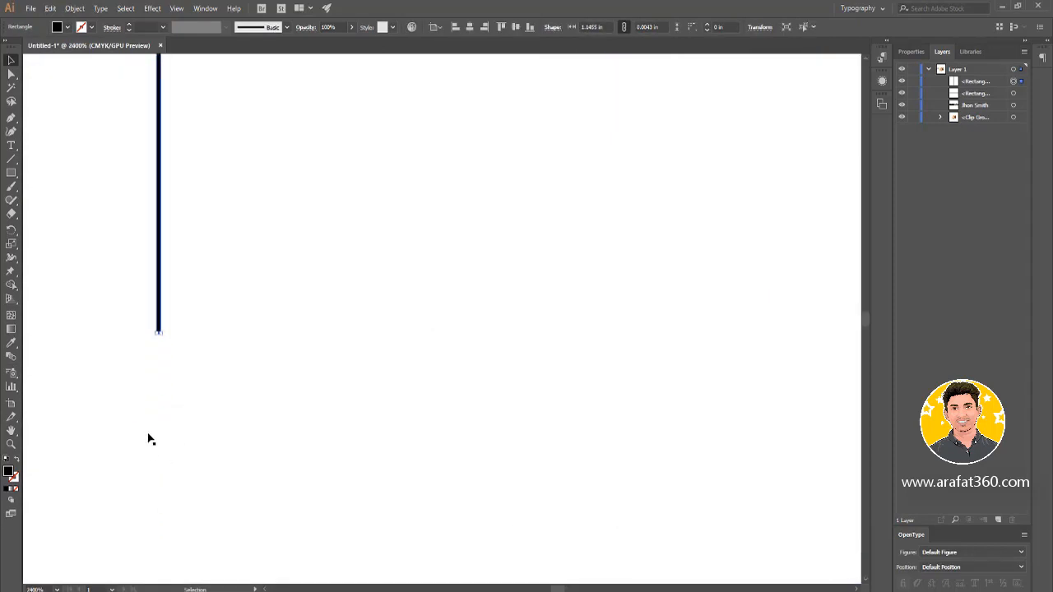
pyautogui.scroll(3, 152, 387)
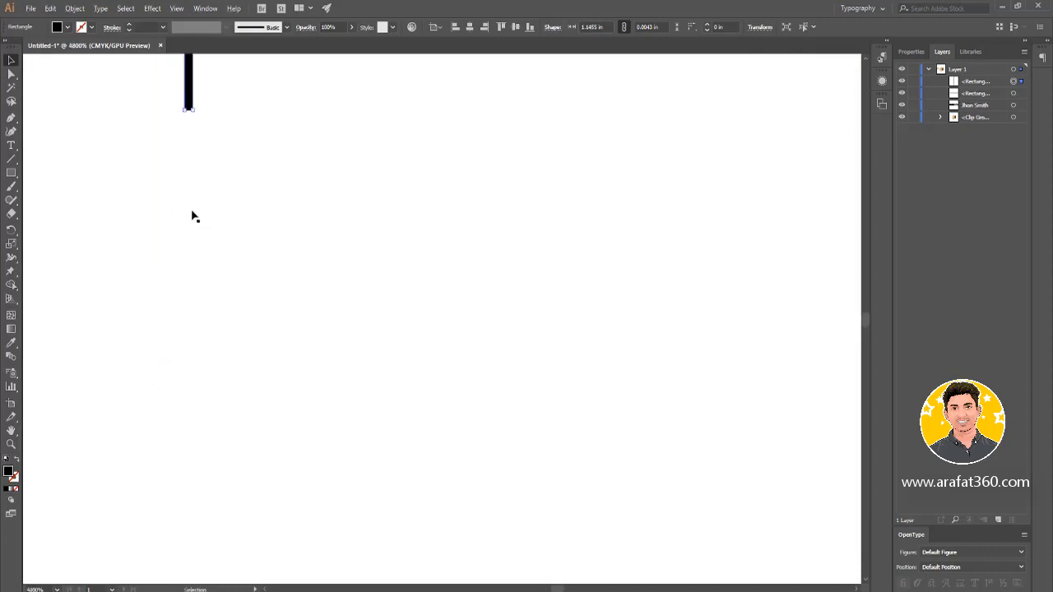
pyautogui.scroll(2, 191, 216)
pyautogui.scroll(2, 188, 217)
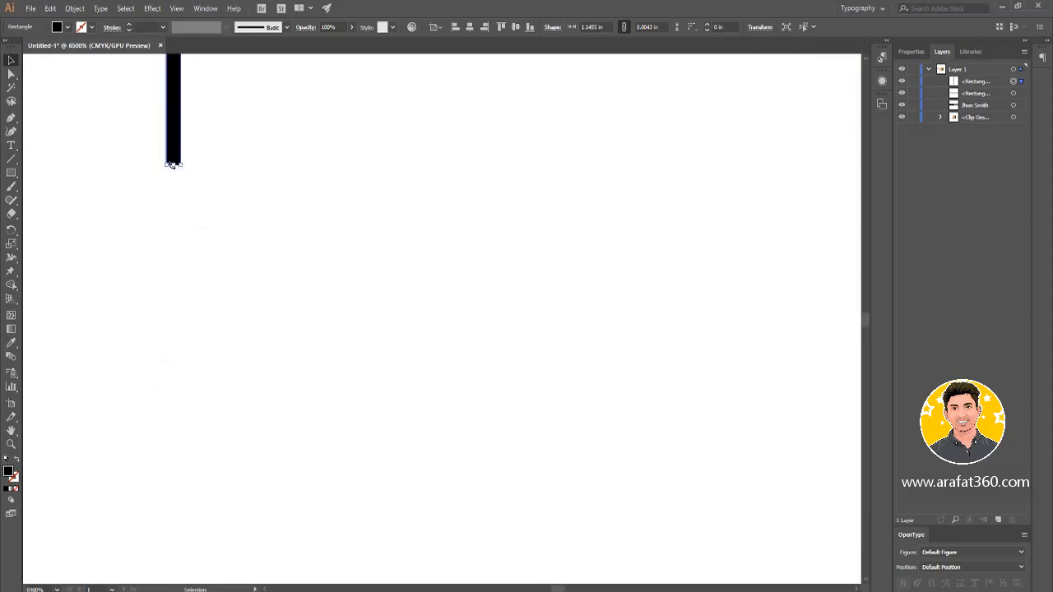
pyautogui.moveTo(175, 163); pyautogui.dragTo(198, 500)
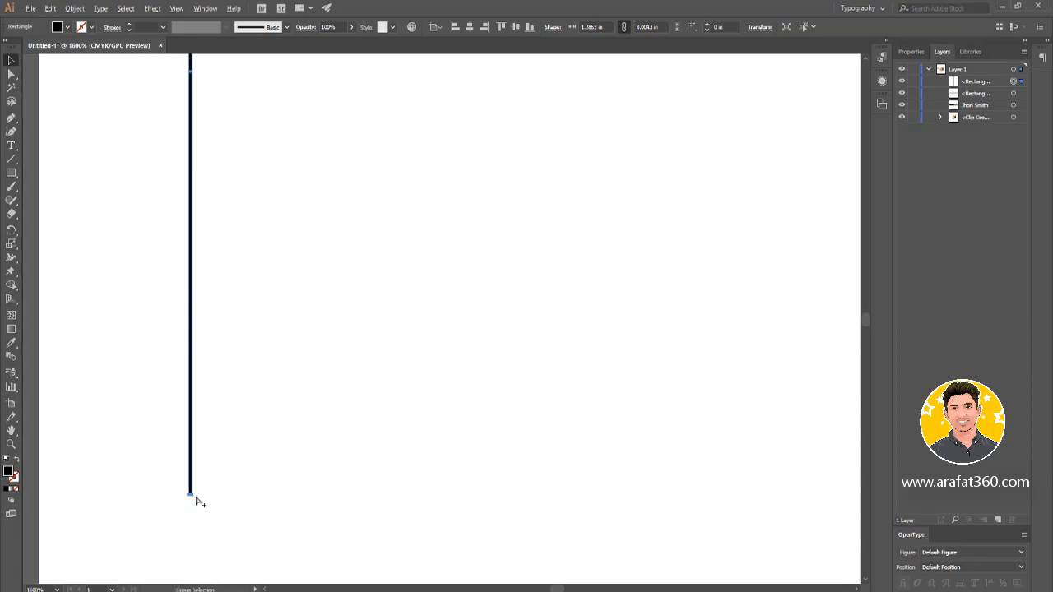
pyautogui.hotkey('ctrl', '0')
pyautogui.click(96, 471)
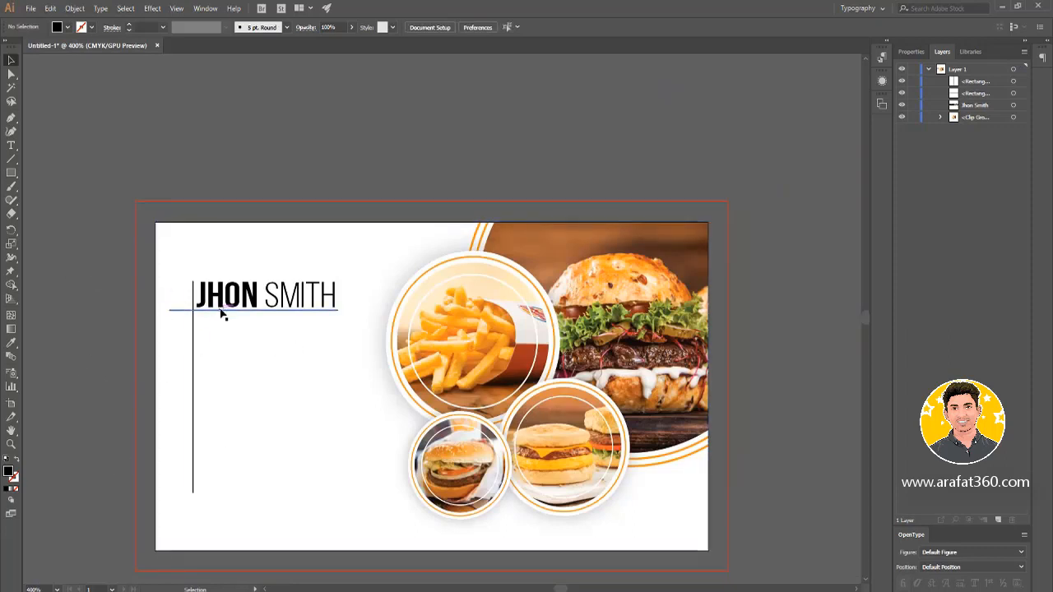
# Lower the horizontal line a little and nudge the vertical line slightly left.
pyautogui.moveTo(223, 312); pyautogui.dragTo(221, 324)
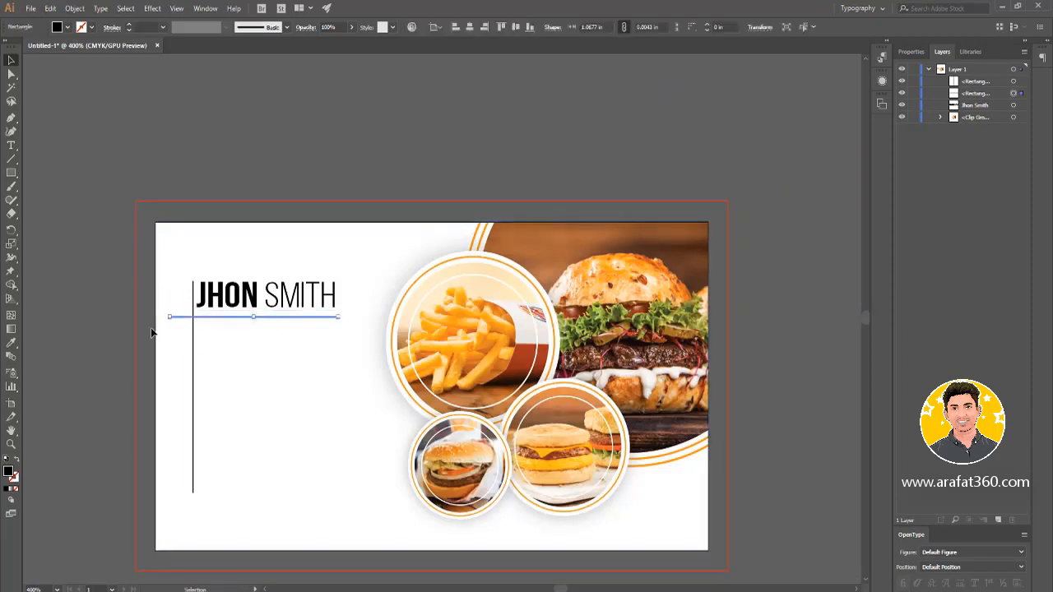
pyautogui.click(96, 316)
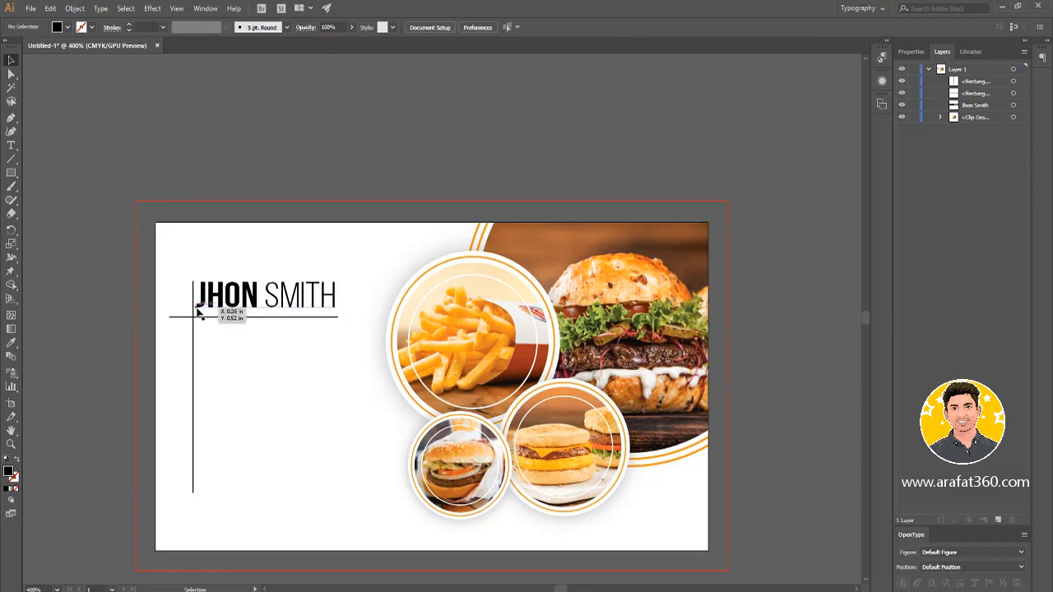
pyautogui.moveTo(194, 329); pyautogui.dragTo(186, 328)
pyautogui.click(94, 348)
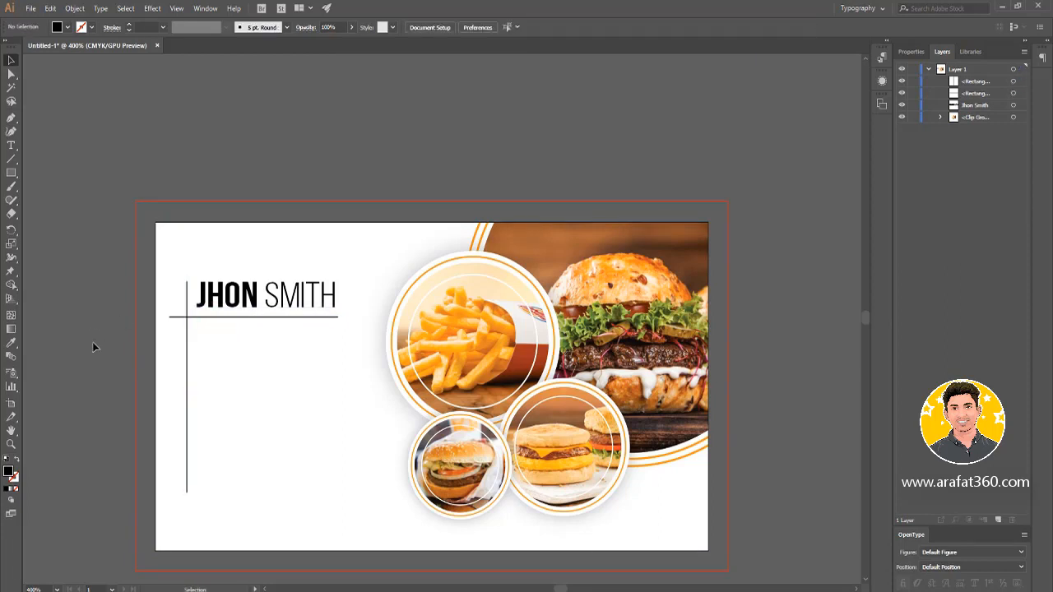
pyautogui.moveTo(287, 323)
pyautogui.mouseDown()
pyautogui.moveTo(291, 345)
pyautogui.moveTo(293, 333)
pyautogui.mouseUp()
pyautogui.click(106, 331)
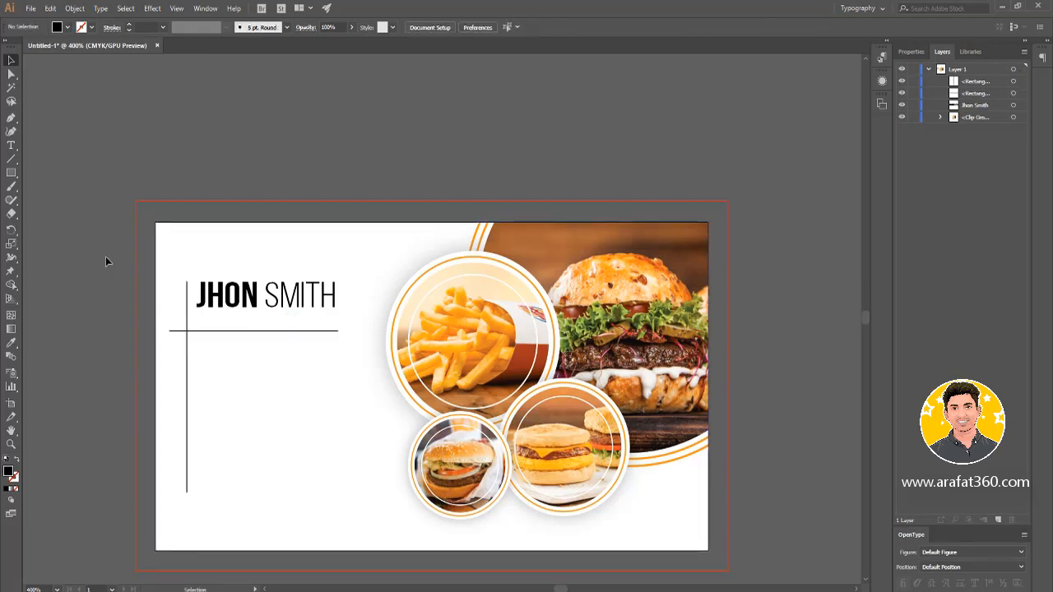
# Add the text 'EXCUTIVE MANAGER' and give it a thin font weight.
pyautogui.press('t')
pyautogui.click(94, 147)
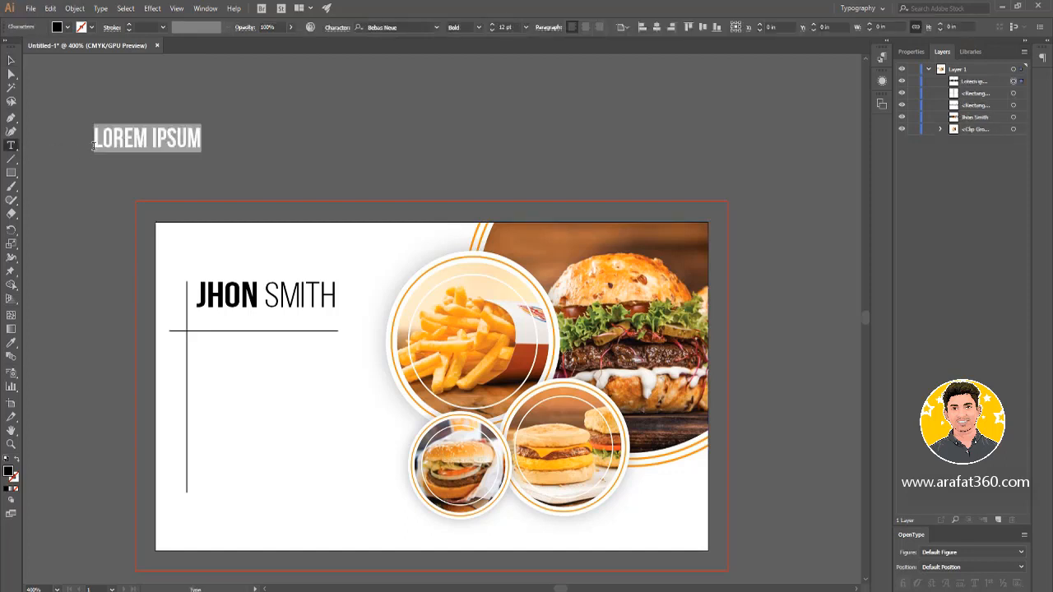
pyautogui.write('EX')
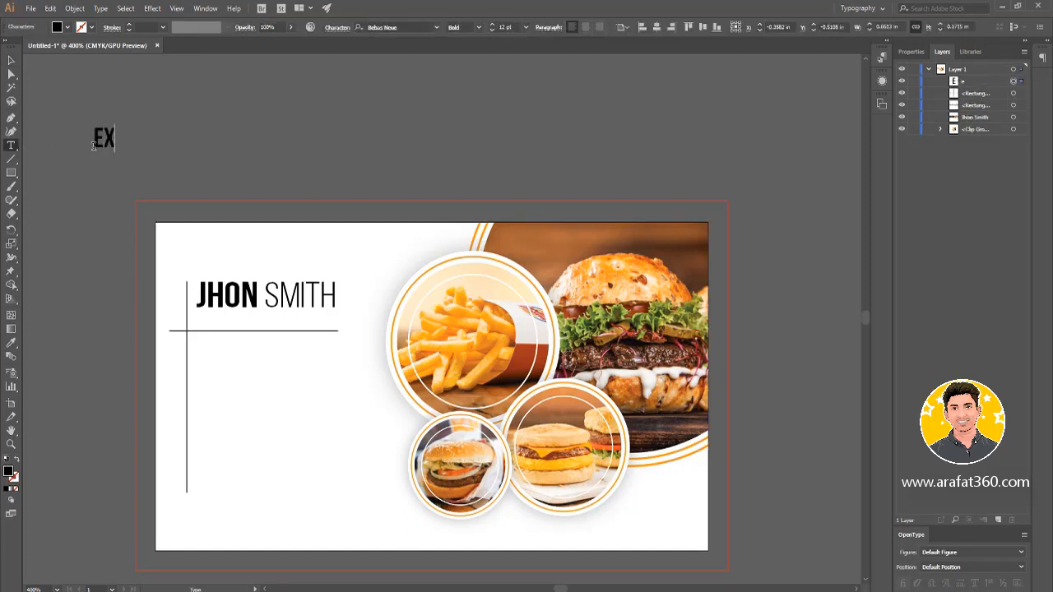
pyautogui.write('CUTIVE ')
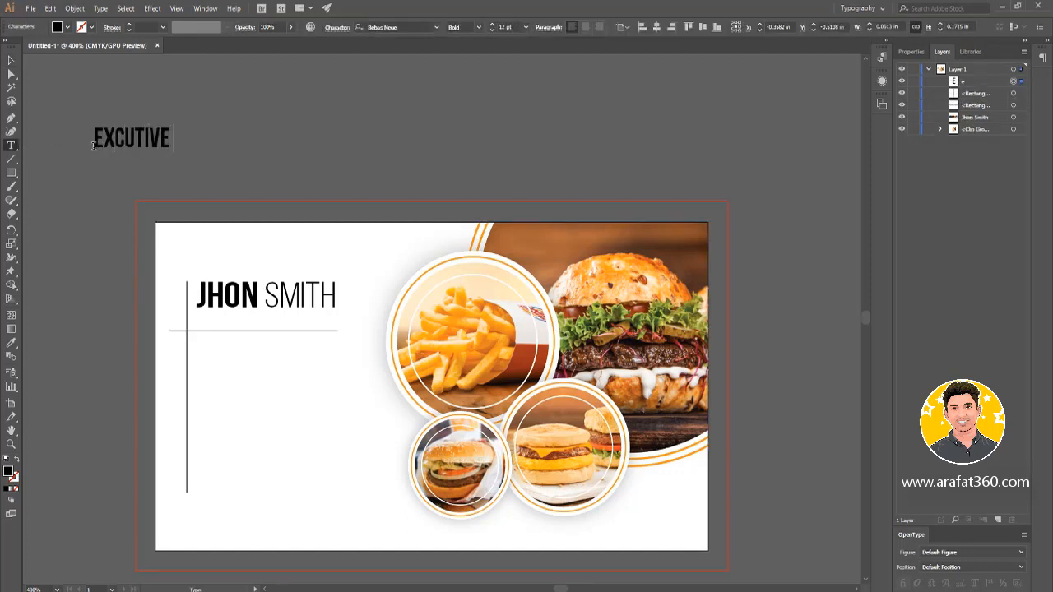
pyautogui.write('MANAGER')
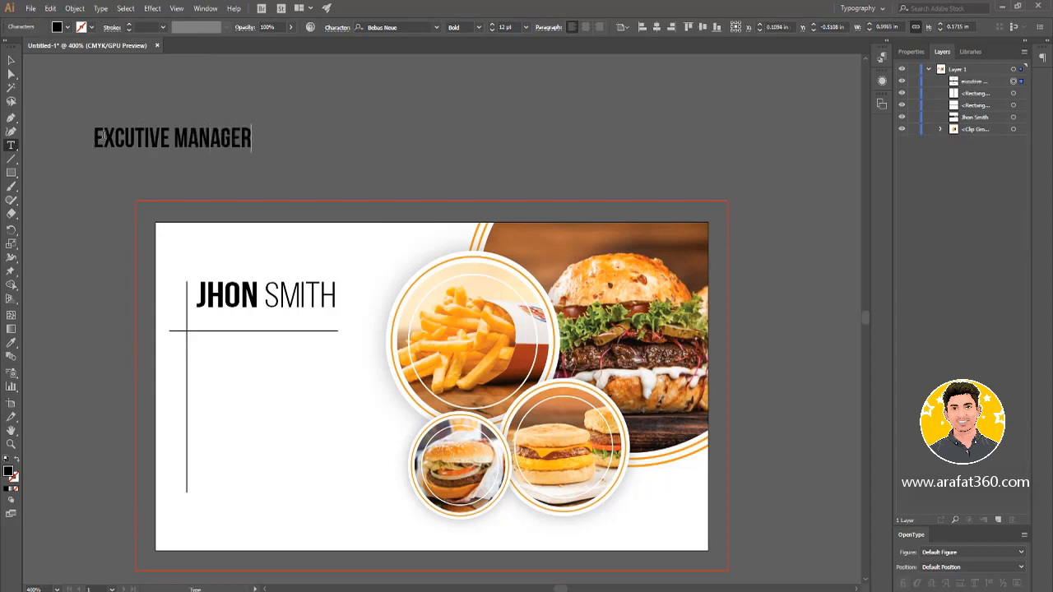
pyautogui.hotkey('ctrl', 'a')
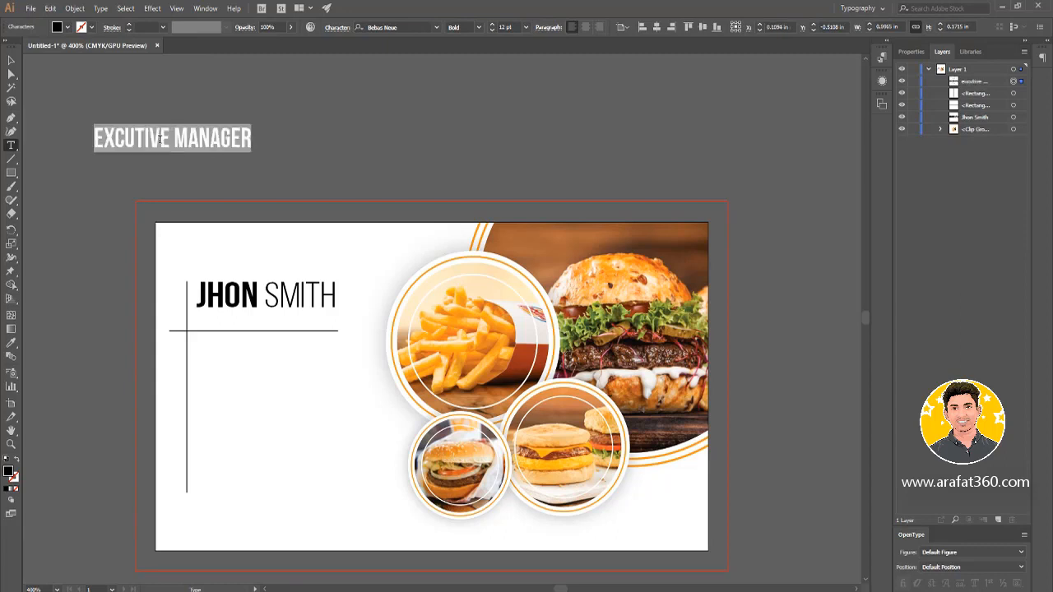
pyautogui.click(437, 28)
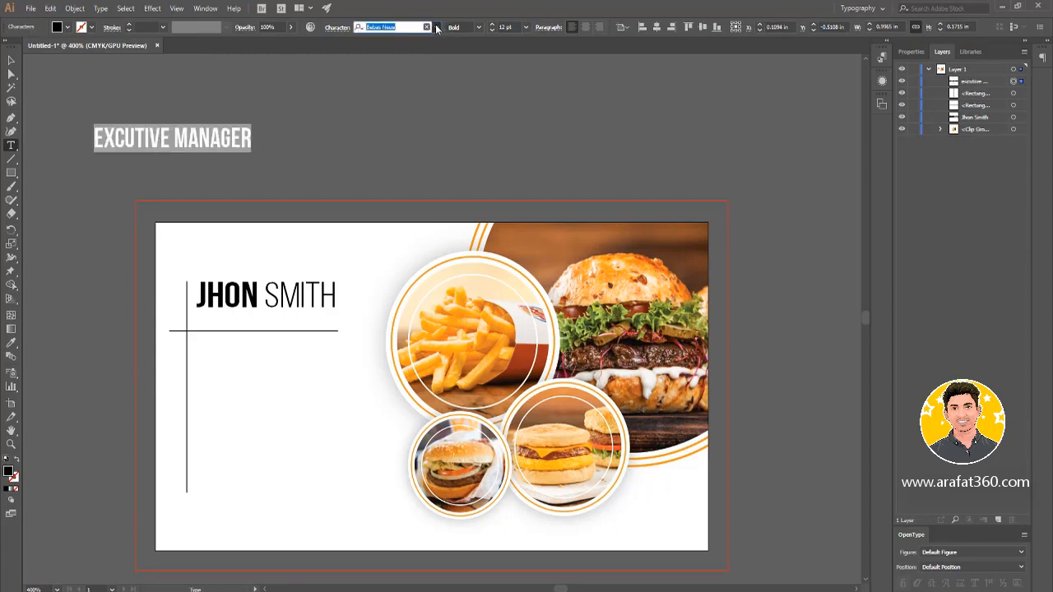
pyautogui.click(480, 29)
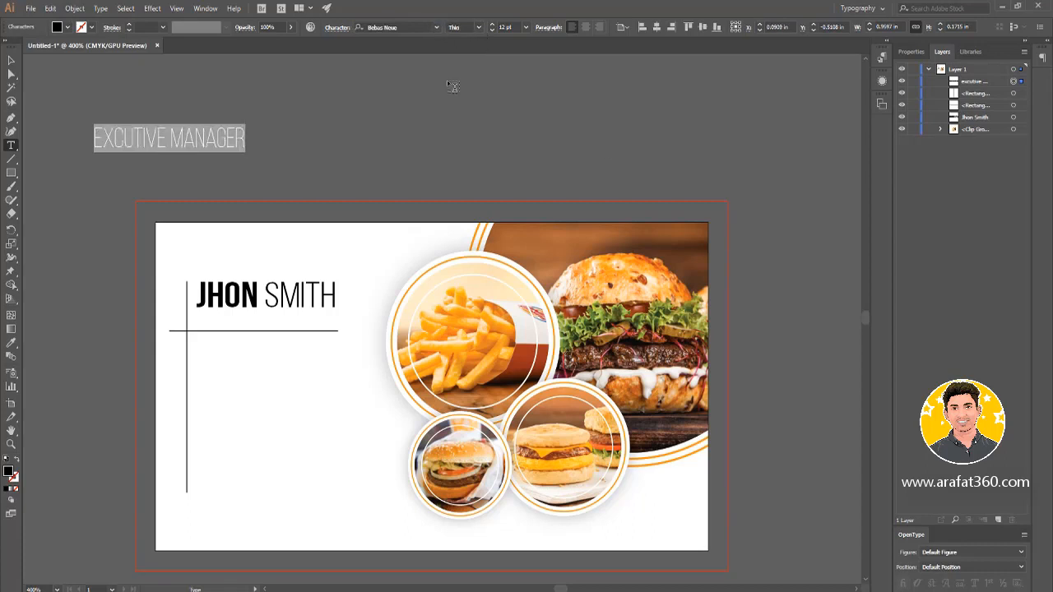
# Place the job title under the name and reduce it to 8 pt.
pyautogui.click(12, 61)
pyautogui.click(158, 148)
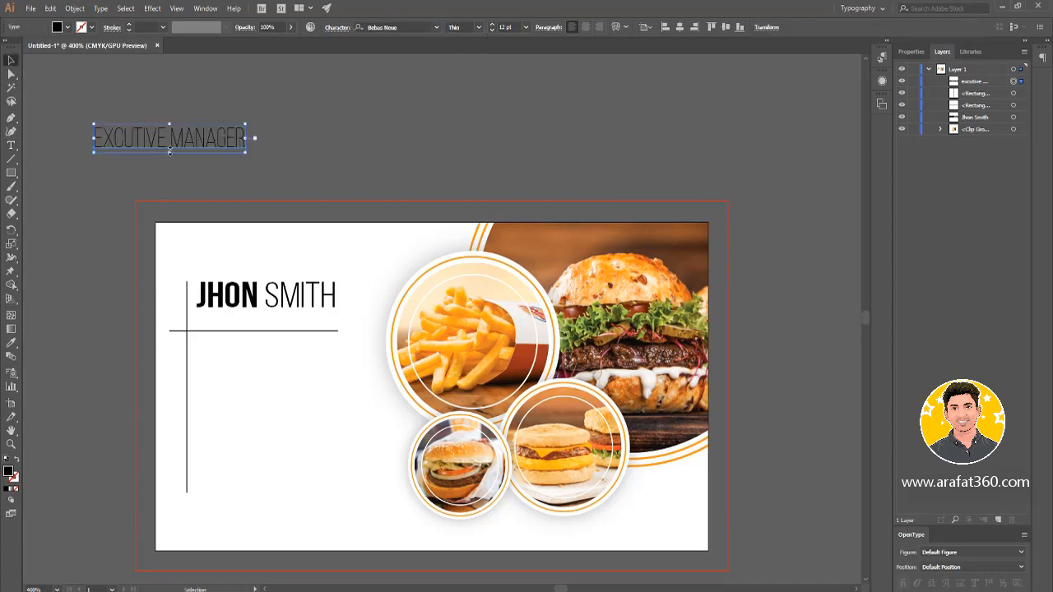
pyautogui.moveTo(170, 151); pyautogui.dragTo(174, 144)
pyautogui.click(313, 136)
pyautogui.moveTo(169, 153); pyautogui.dragTo(241, 325)
pyautogui.click(11, 62)
pyautogui.click(492, 29)
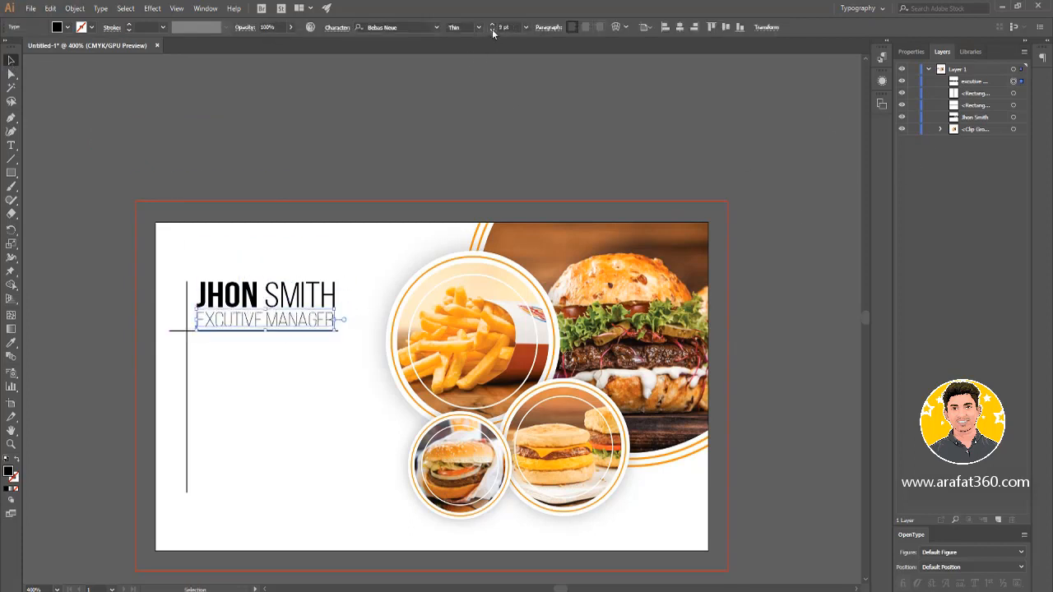
pyautogui.click(492, 30)
pyautogui.click(910, 53)
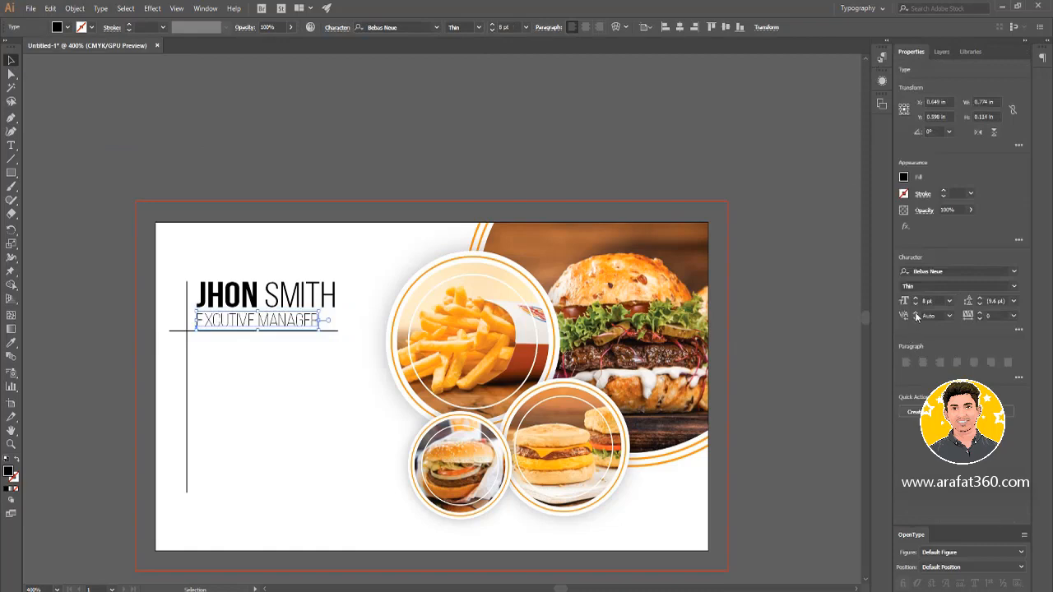
# Move the EXCUTIVE MANAGER subtitle up slightly and reselect it.
pyautogui.click(129, 334)
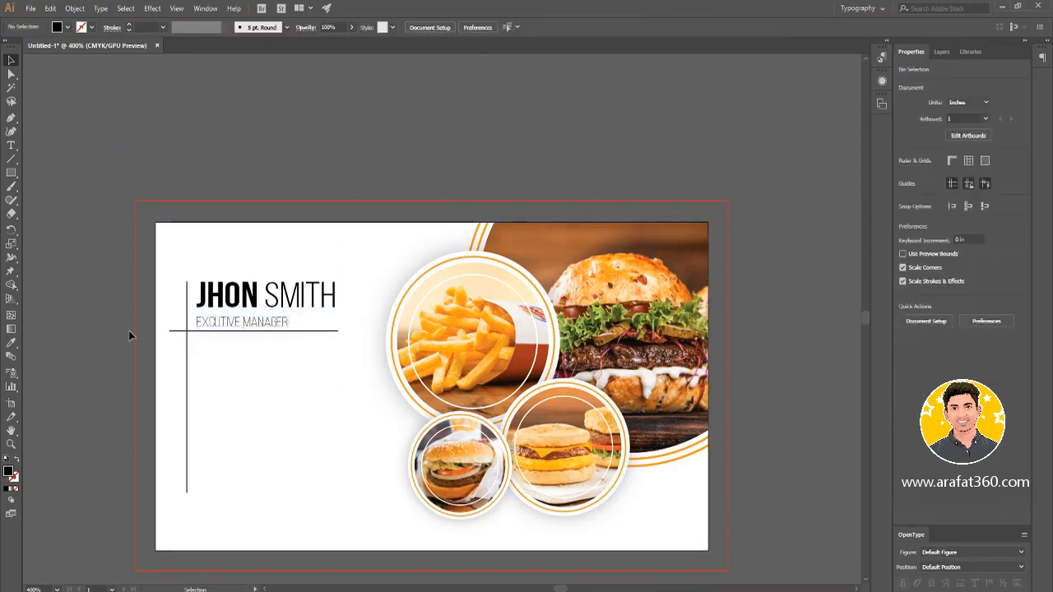
pyautogui.scroll(3, 152, 330)
pyautogui.moveTo(423, 301); pyautogui.dragTo(424, 288)
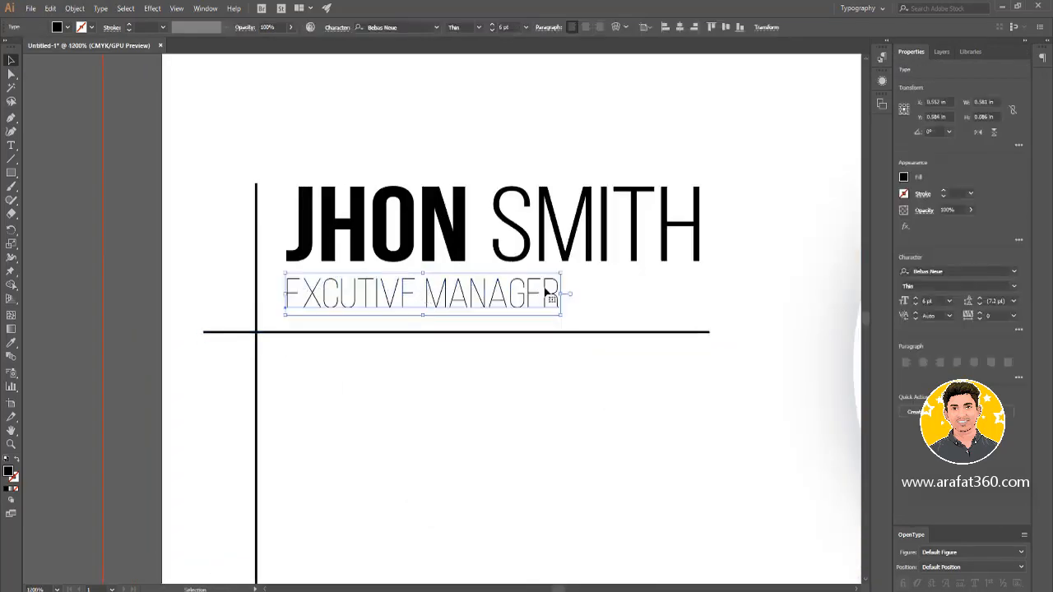
pyautogui.click(121, 294)
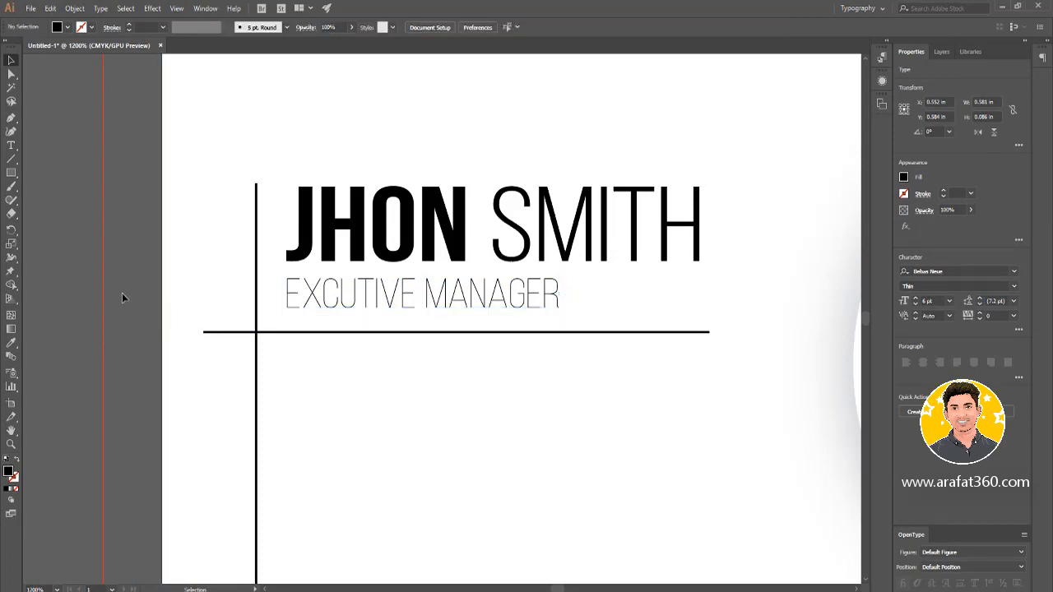
pyautogui.click(429, 306)
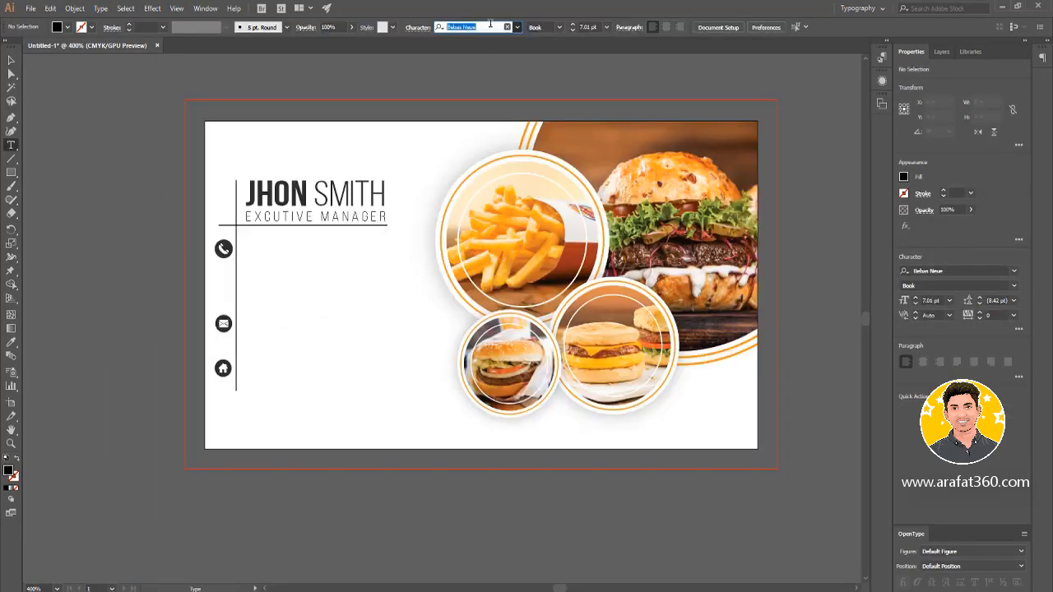
pyautogui.write('b')
pyautogui.click(251, 248)
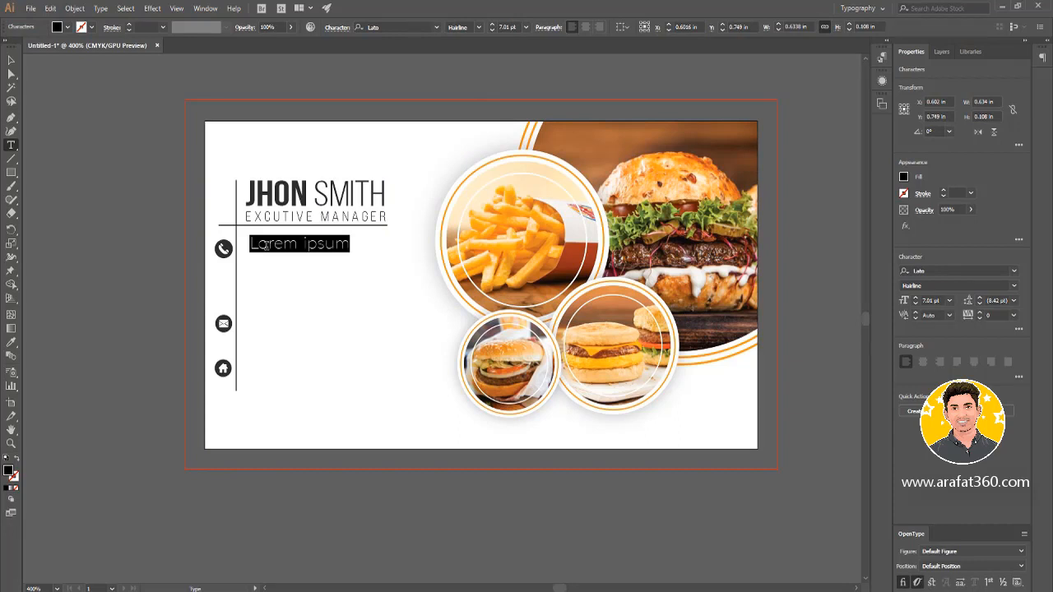
pyautogui.press('BackSpace')
pyautogui.write('+10')
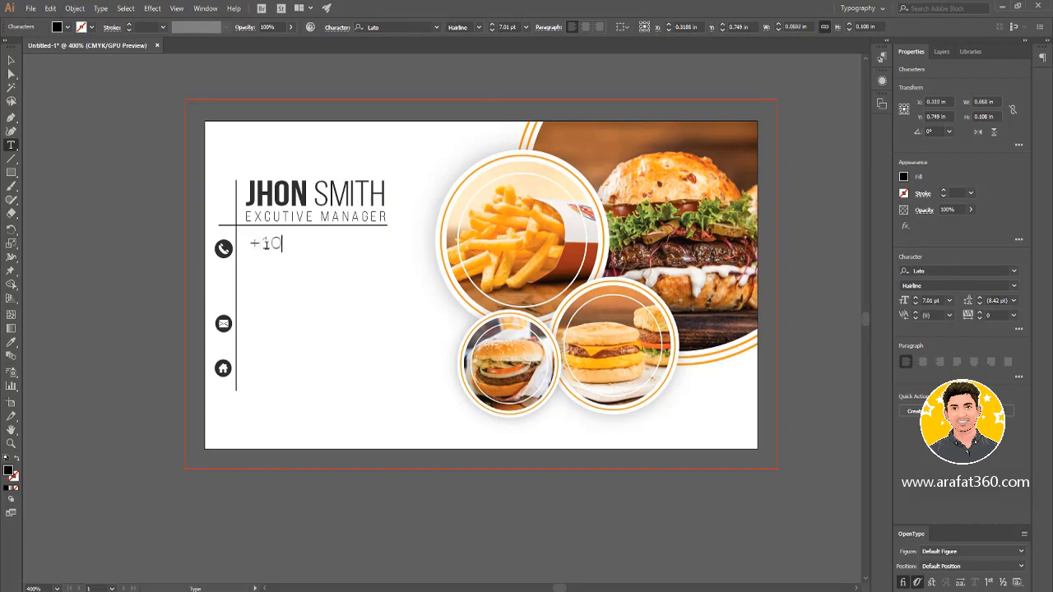
pyautogui.press('BackSpace')
pyautogui.write('000')
pyautogui.press('BackSpace')
pyautogui.press('BackSpace')
pyautogui.press('BackSpace')
pyautogui.write('123 456 ')
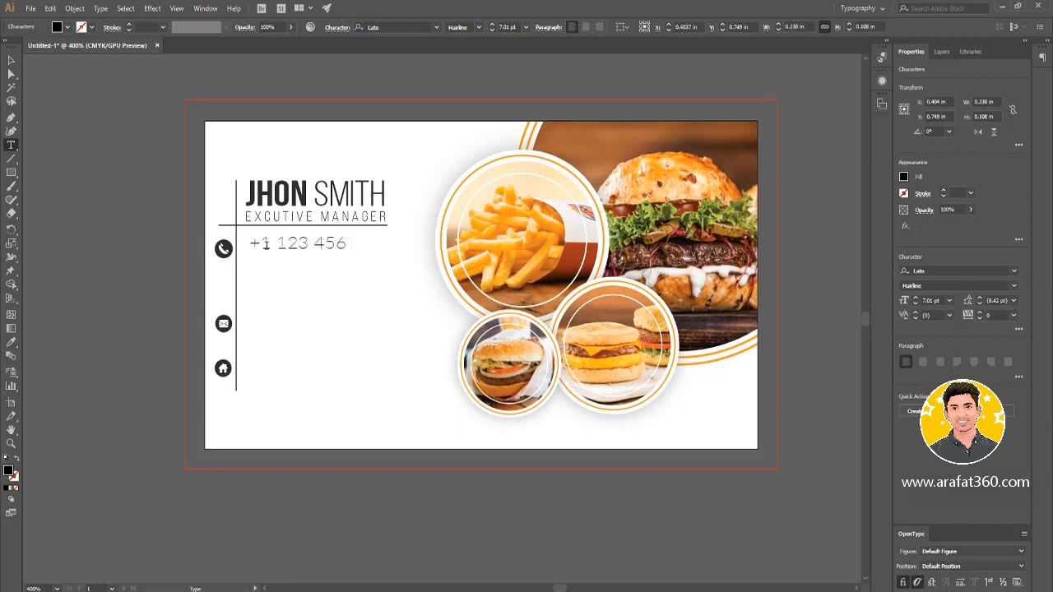
pyautogui.write('0789')
pyautogui.press('Escape')
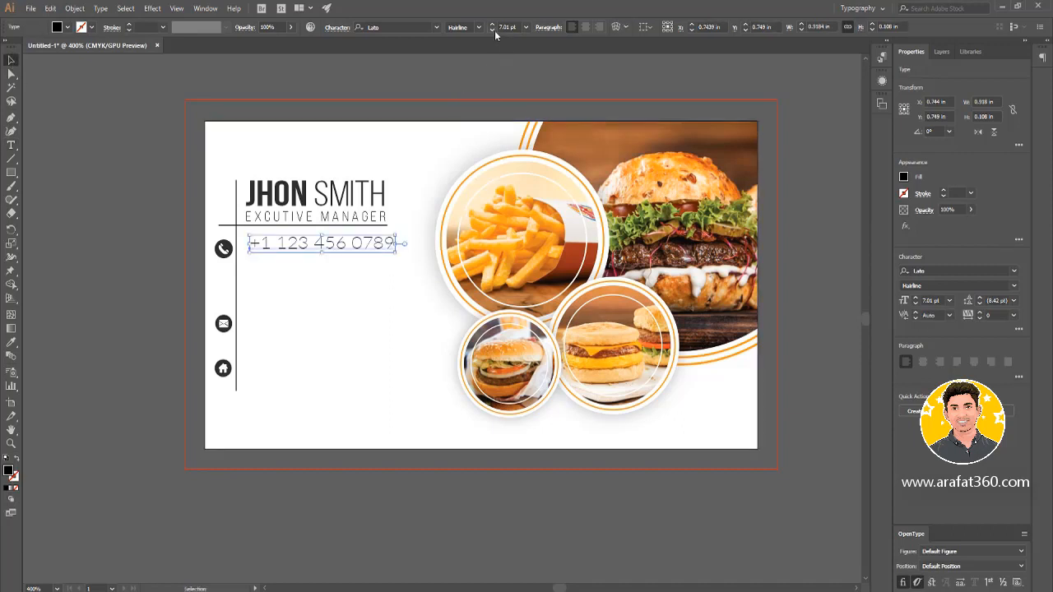
# Set the phone number to Regular at 6 pt and nudge it down slightly.
pyautogui.click(479, 101)
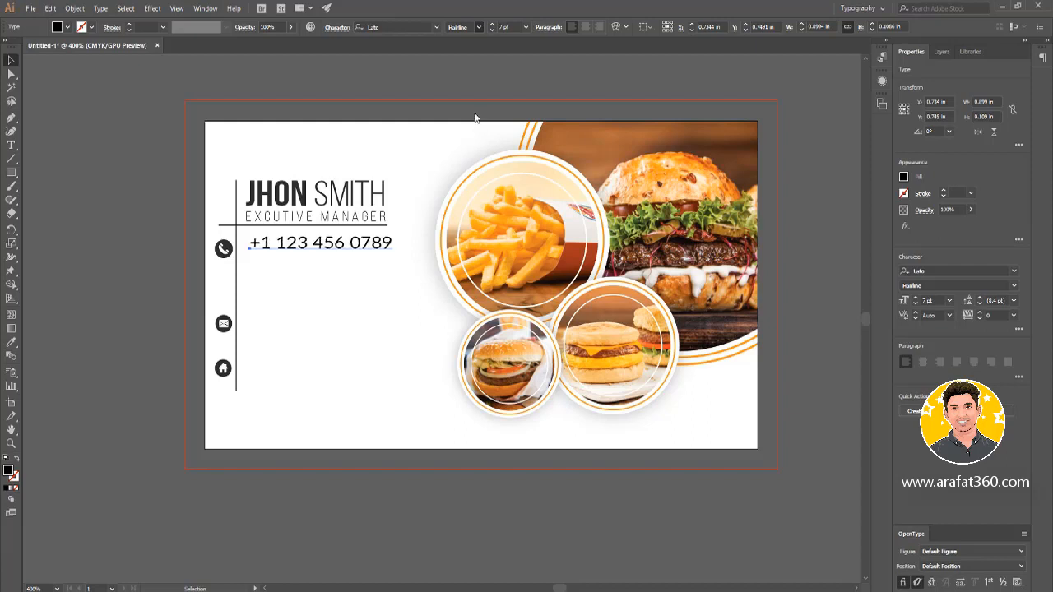
pyautogui.click(477, 118)
pyautogui.moveTo(321, 243); pyautogui.dragTo(321, 246)
pyautogui.click(492, 31)
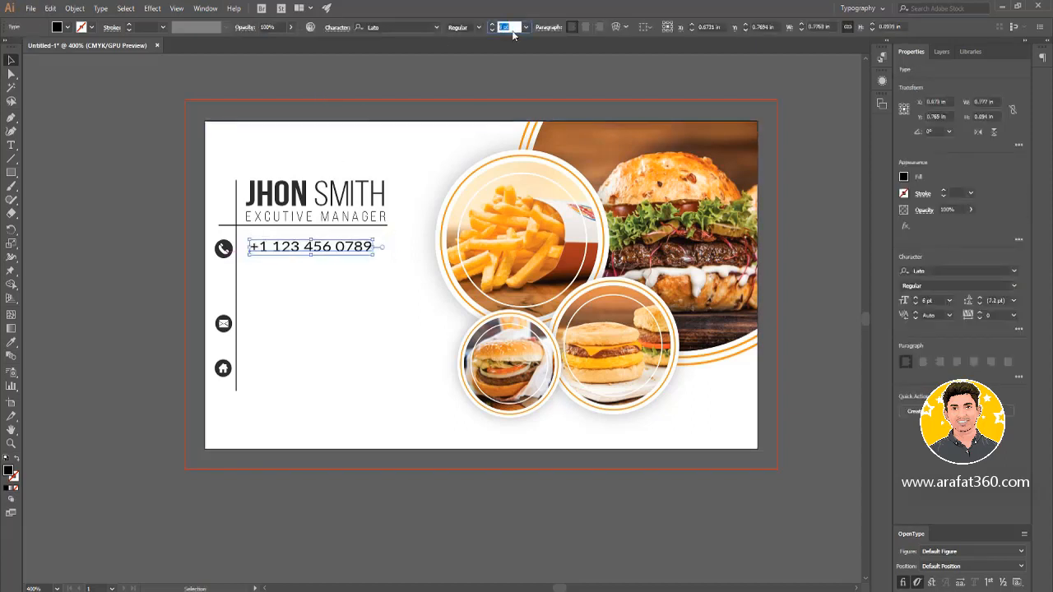
pyautogui.click(258, 80)
pyautogui.scroll(1, 350, 264)
pyautogui.scroll(1, 352, 267)
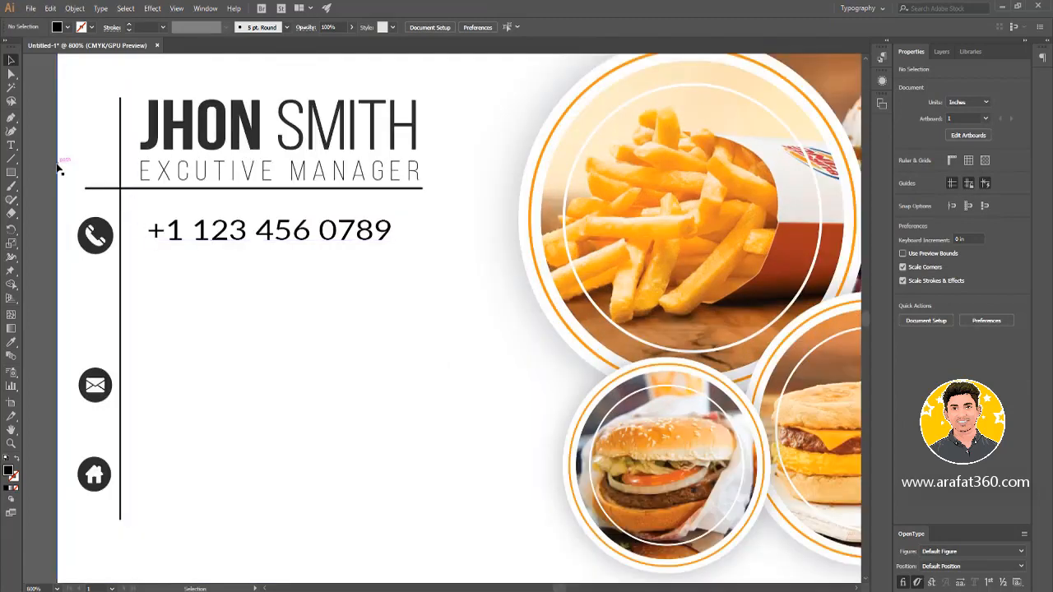
# Reselect the phone number and preview other font weights for it.
pyautogui.click(349, 239)
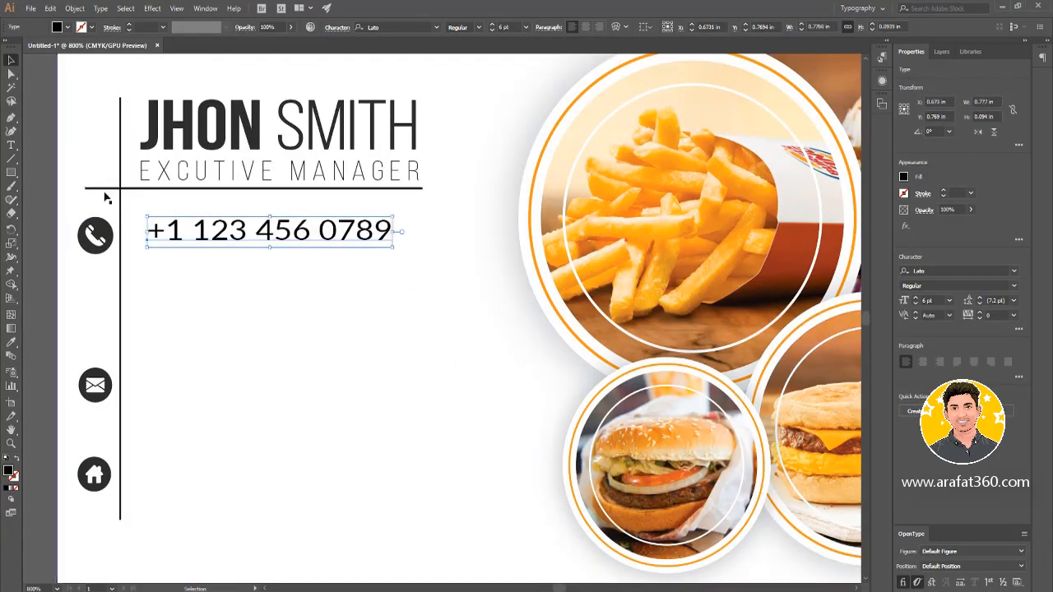
pyautogui.click(47, 166)
pyautogui.moveTo(58, 193); pyautogui.dragTo(159, 177)
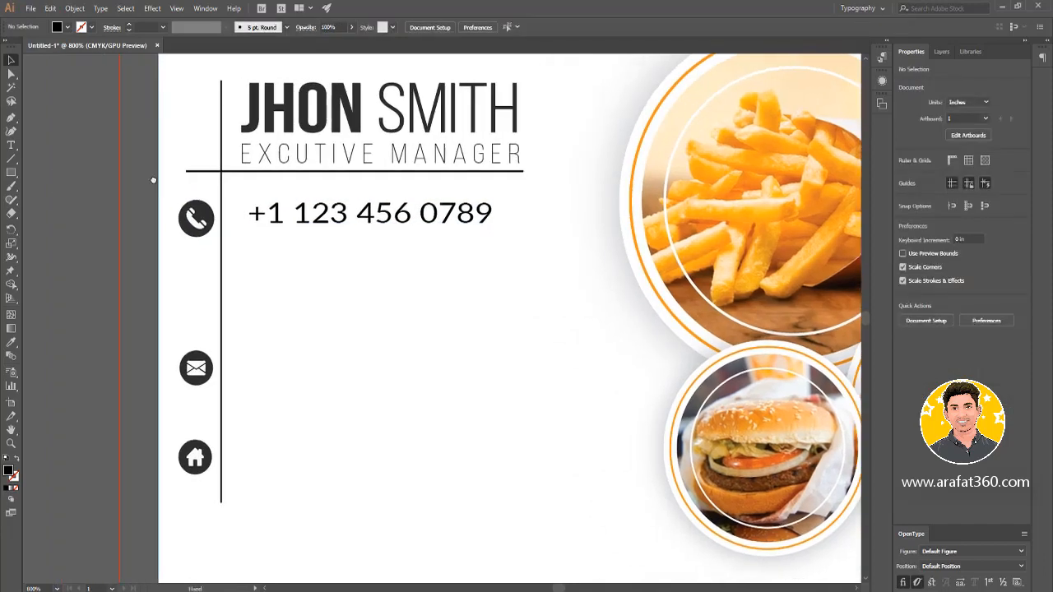
pyautogui.click(349, 227)
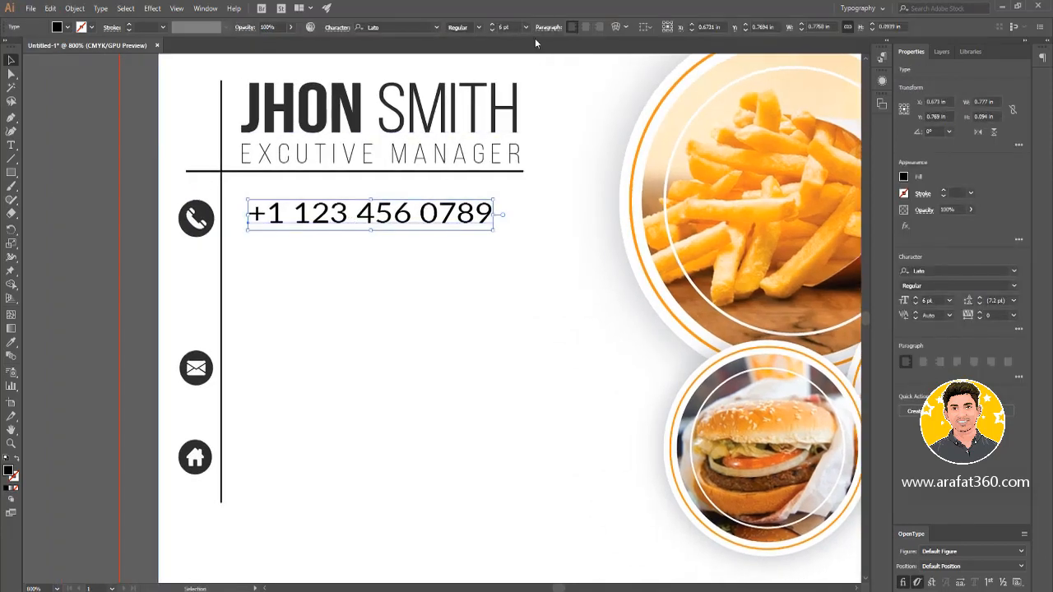
pyautogui.click(481, 29)
pyautogui.press('Escape')
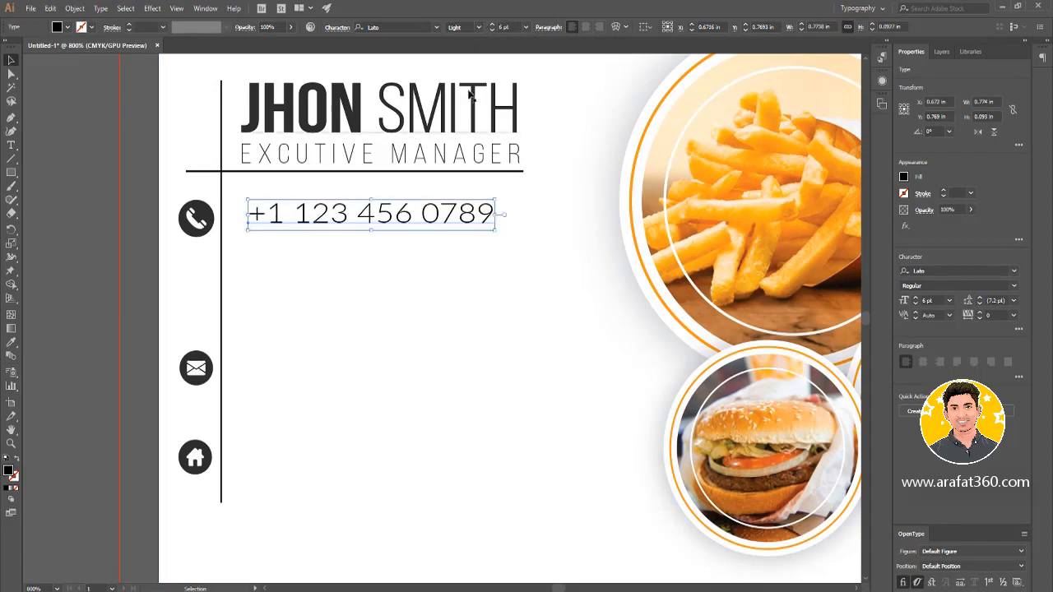
pyautogui.click(86, 155)
pyautogui.scroll(-5, 189, 200)
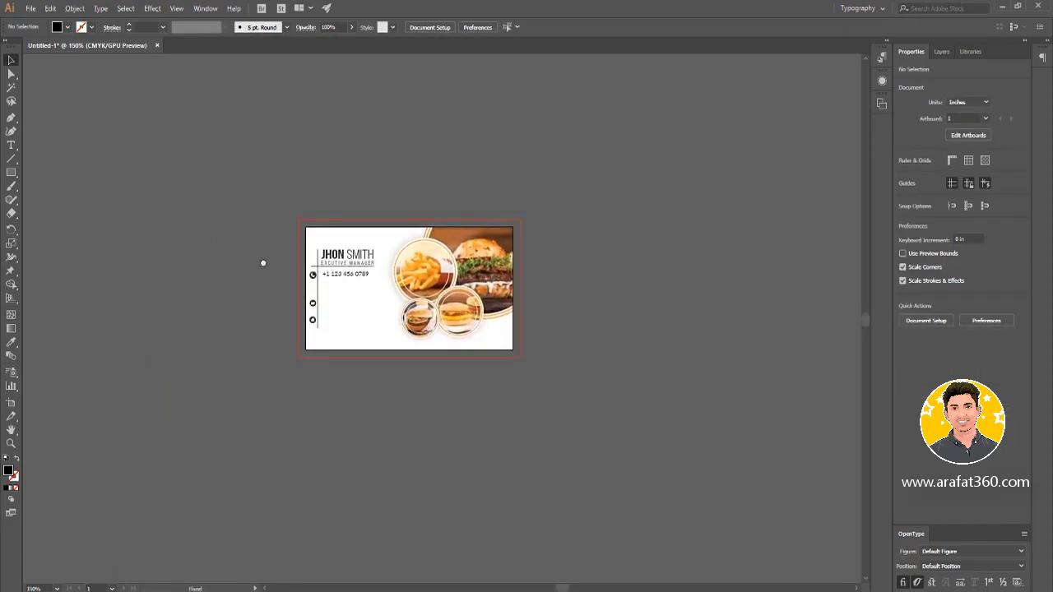
pyautogui.scroll(4, 354, 282)
# Switch the phone number's font style to Regular.
pyautogui.click(343, 262)
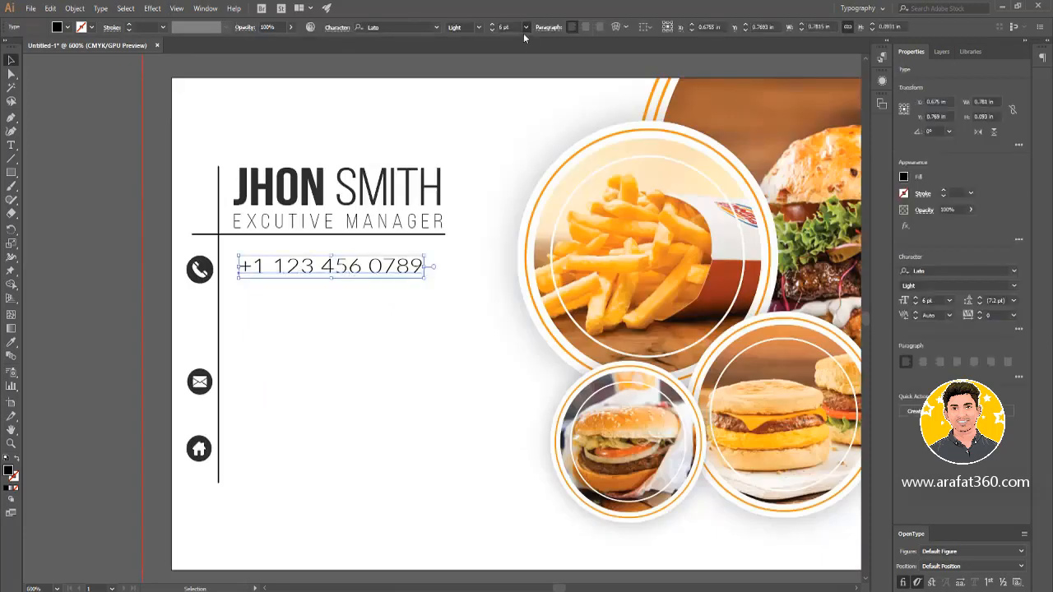
pyautogui.click(478, 28)
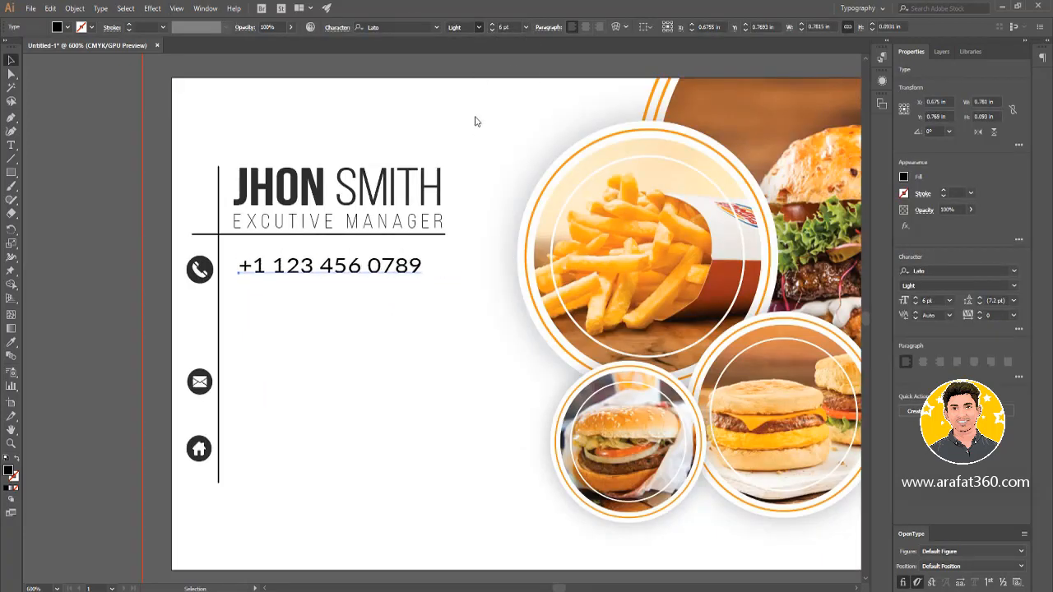
pyautogui.click(475, 122)
pyautogui.click(136, 181)
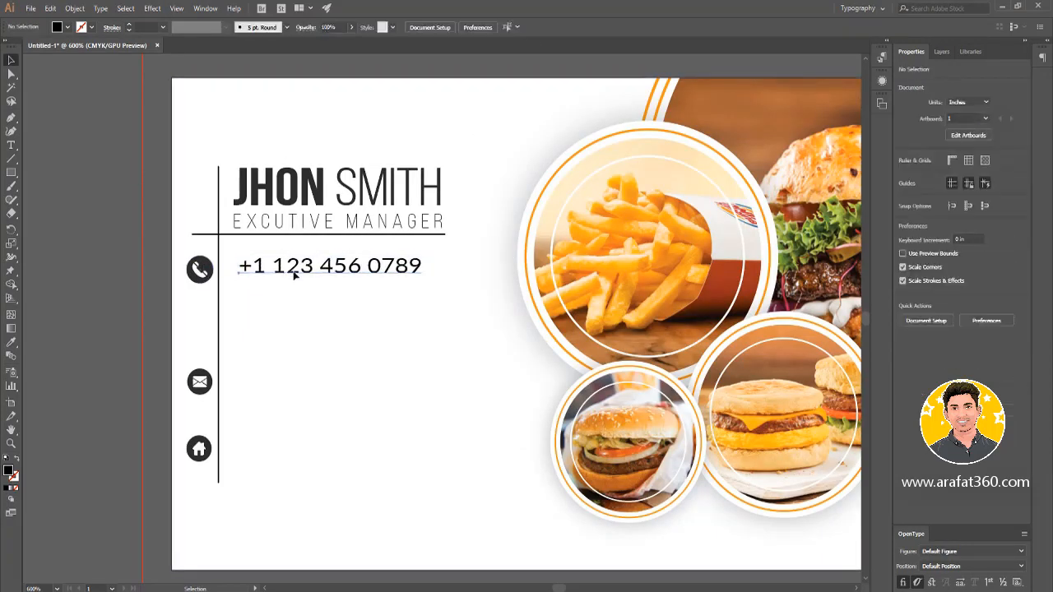
# Place a second copy of the phone number directly below the first.
pyautogui.moveTo(291, 275); pyautogui.dragTo(295, 290)
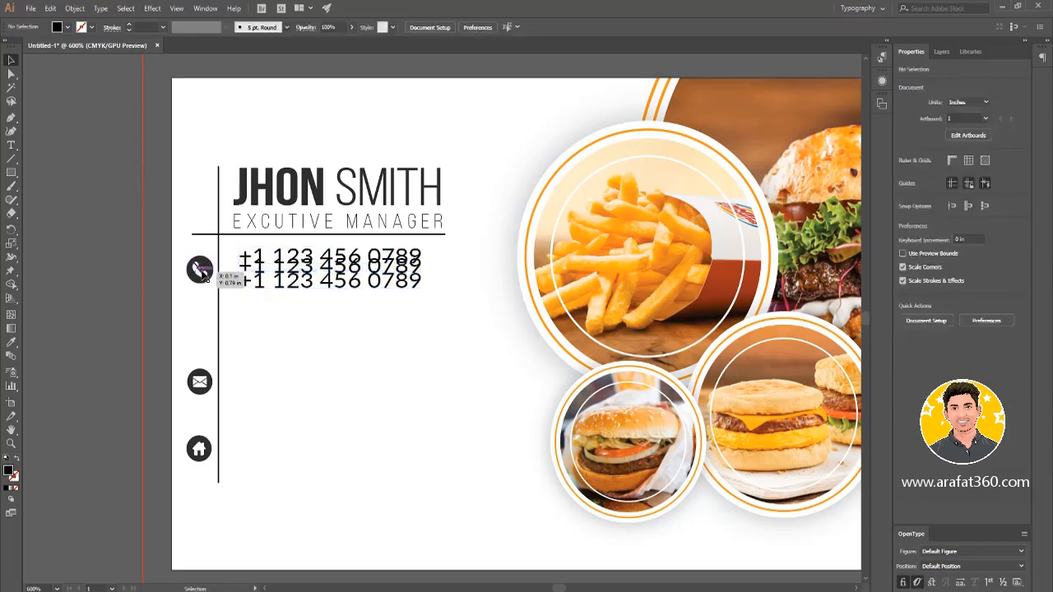
pyautogui.scroll(1, 223, 277)
pyautogui.click(308, 256)
pyautogui.press('Delete')
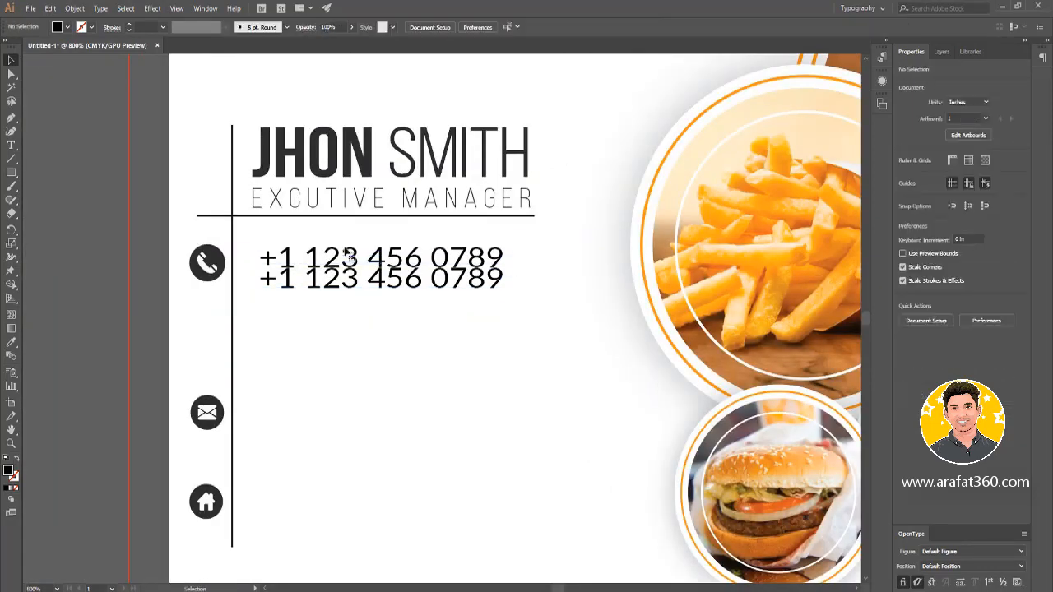
pyautogui.moveTo(330, 259); pyautogui.dragTo(375, 253)
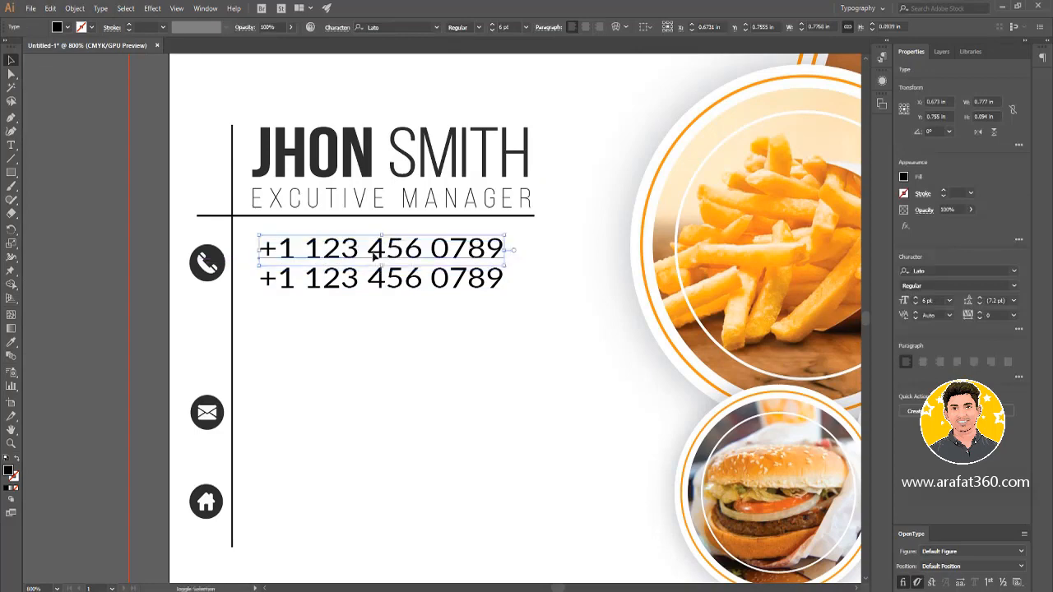
pyautogui.click(112, 299)
pyautogui.scroll(-1, 394, 330)
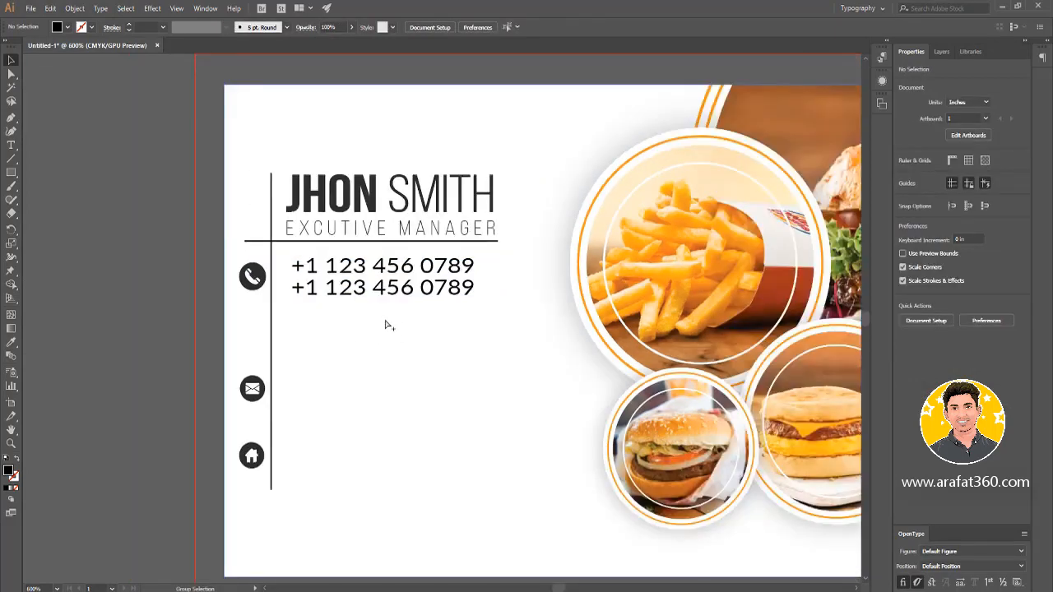
pyautogui.moveTo(312, 297); pyautogui.dragTo(311, 301)
# Vertically centre the phone icon on both number lines and narrow the number group slightly.
pyautogui.keyDown('shift'); pyautogui.click(346, 270); pyautogui.keyUp('shift')
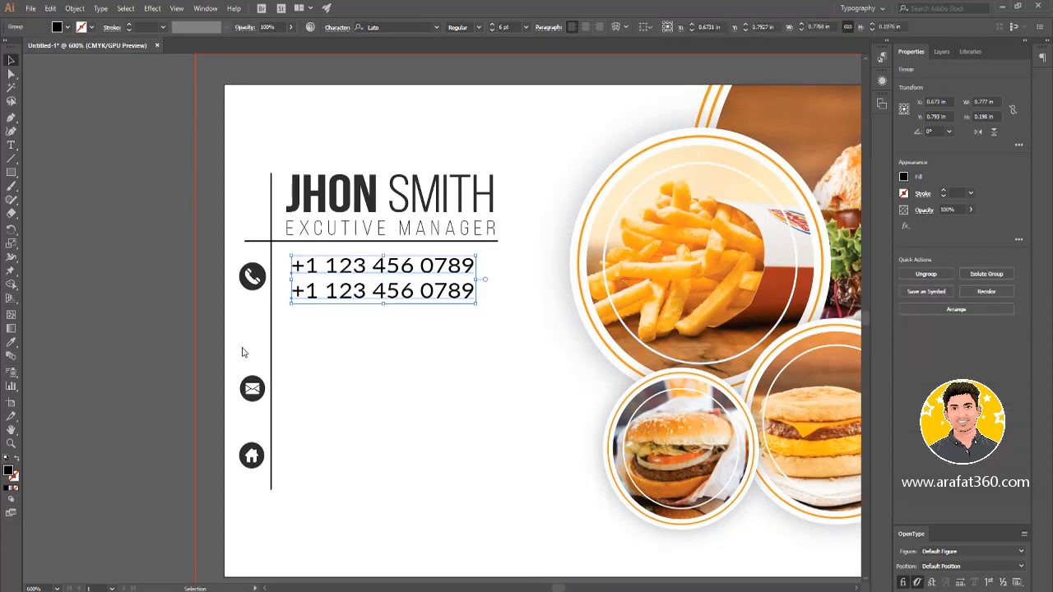
pyautogui.keyDown('shift'); pyautogui.click(252, 276); pyautogui.keyUp('shift')
pyautogui.click(996, 276)
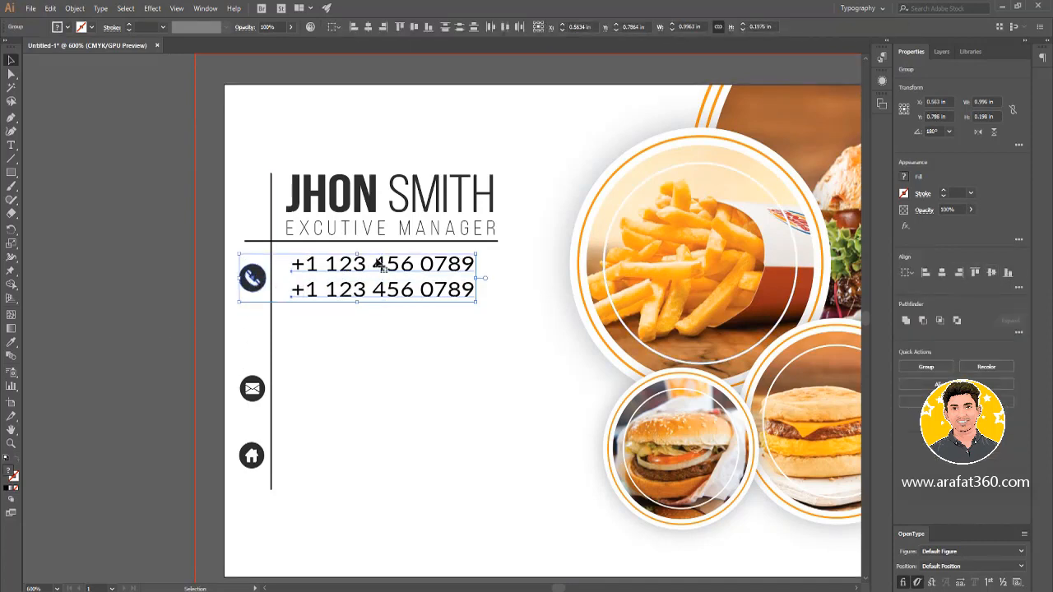
pyautogui.moveTo(359, 263); pyautogui.dragTo(359, 265)
pyautogui.click(159, 228)
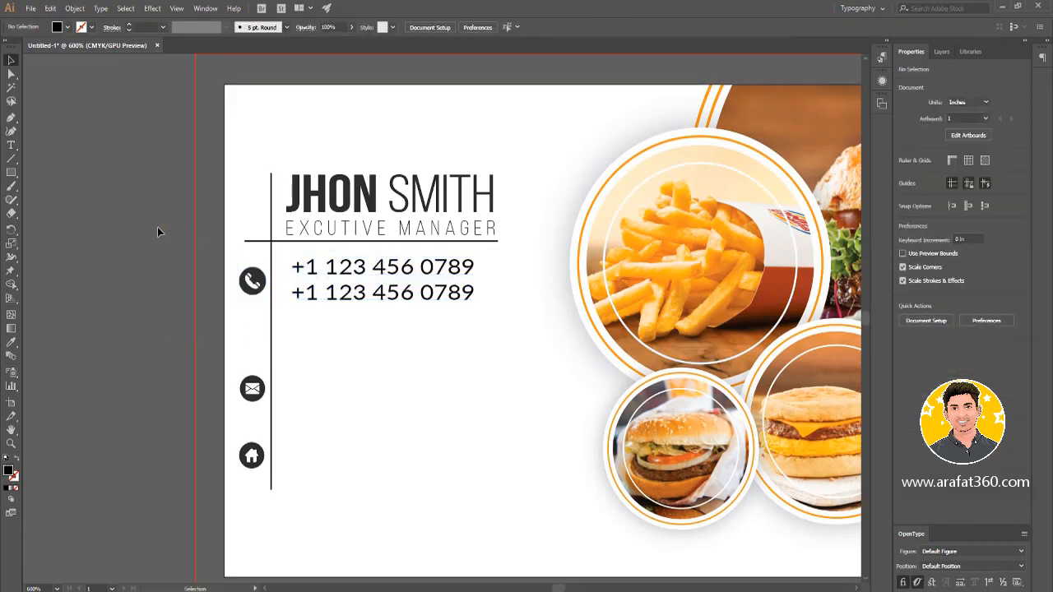
pyautogui.click(385, 302)
pyautogui.moveTo(478, 282); pyautogui.dragTo(473, 285)
pyautogui.click(121, 306)
pyautogui.hscroll(1, 186, 364)
pyautogui.scroll(-2, 175, 354)
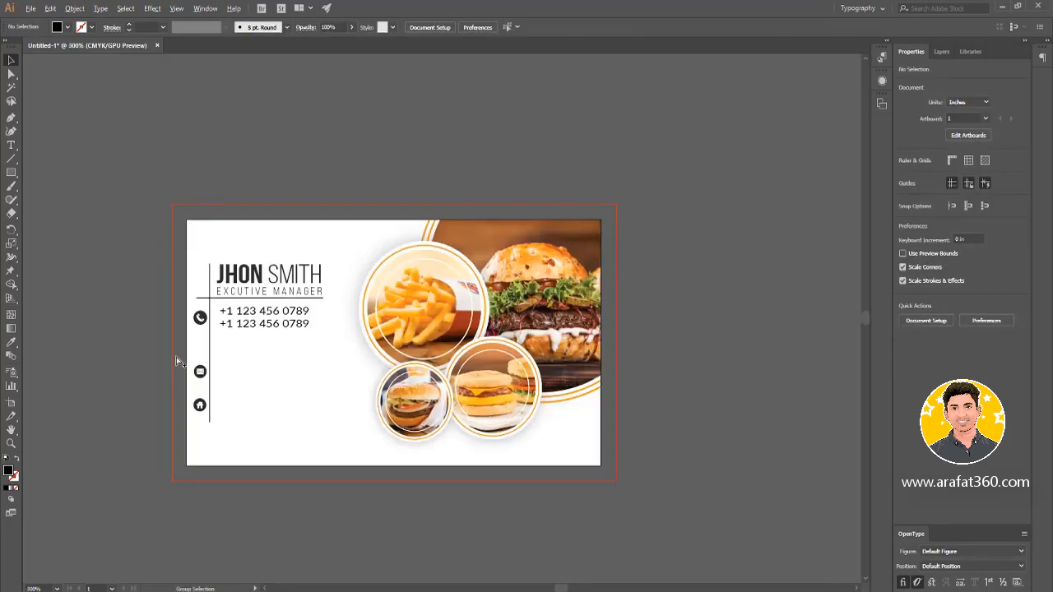
pyautogui.scroll(1, 174, 356)
pyautogui.click(11, 144)
pyautogui.click(137, 263)
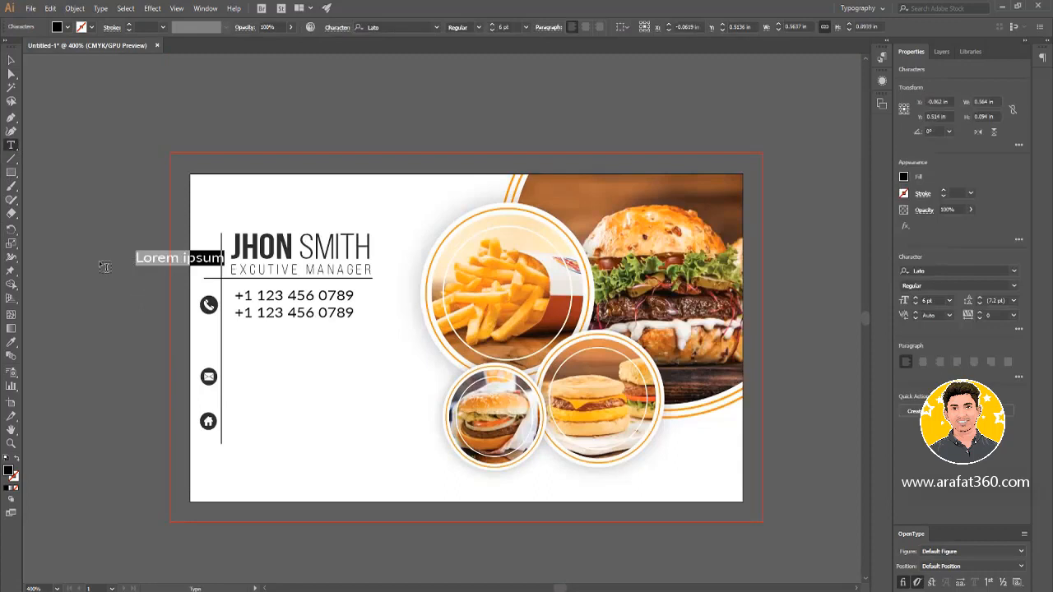
pyautogui.hotkey('ctrl', 'z')
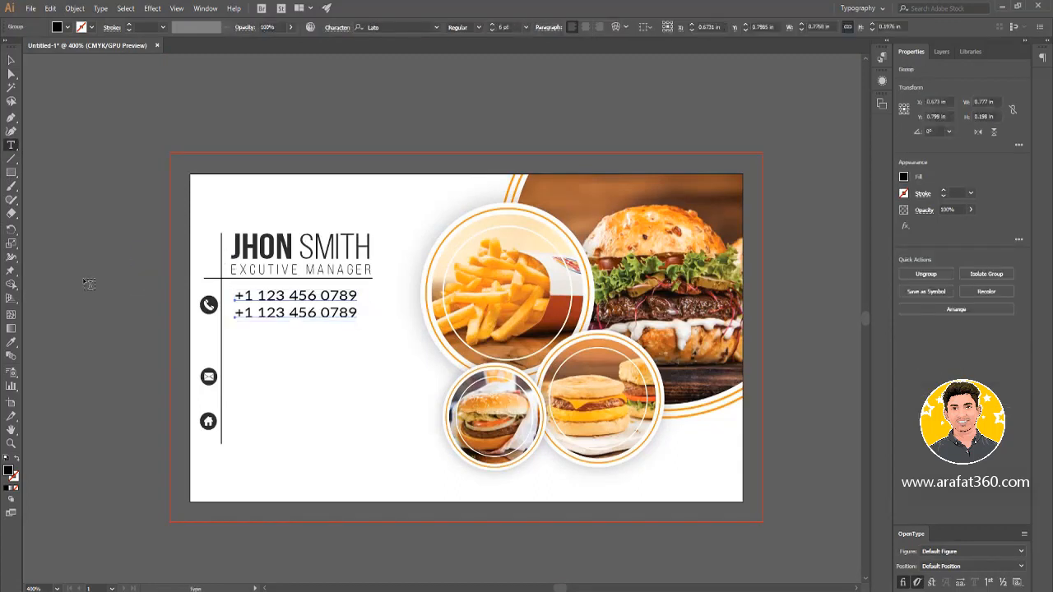
pyautogui.click(239, 372)
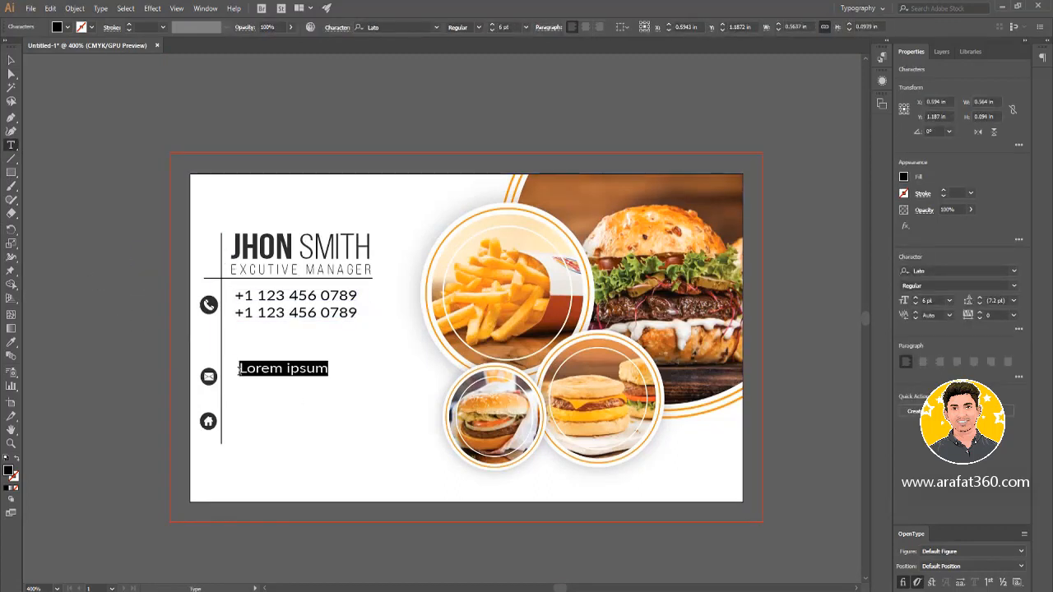
pyautogui.write('info')
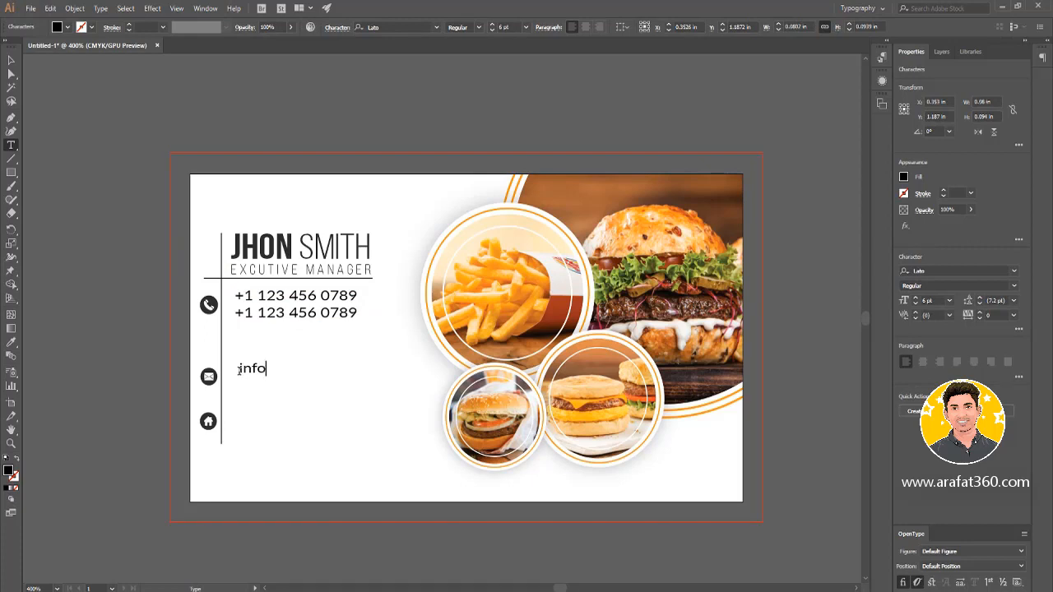
pyautogui.write('@yourdomain.com ')
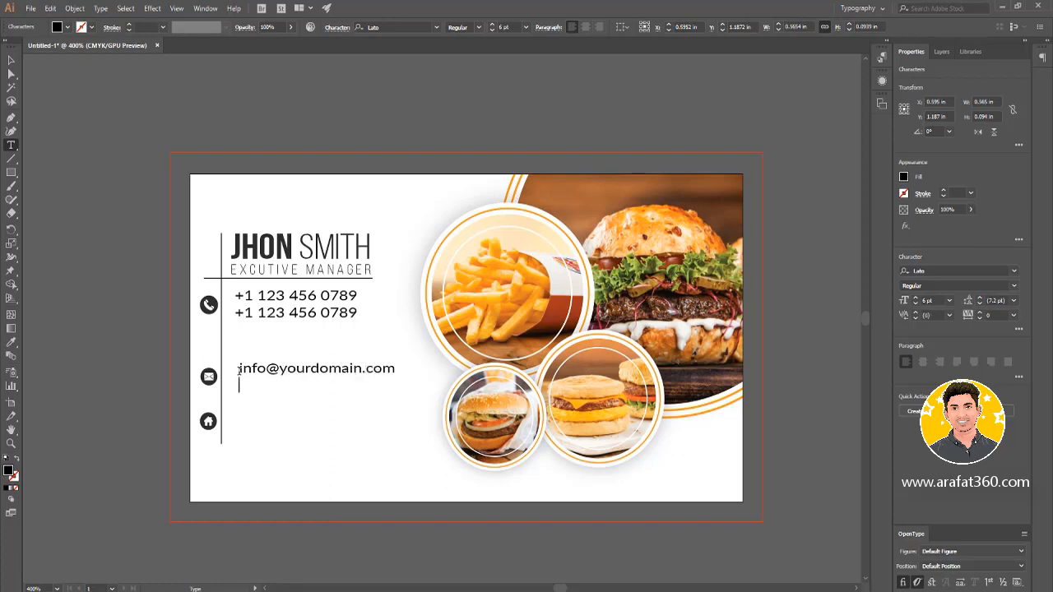
pyautogui.write('www.yourdomain')
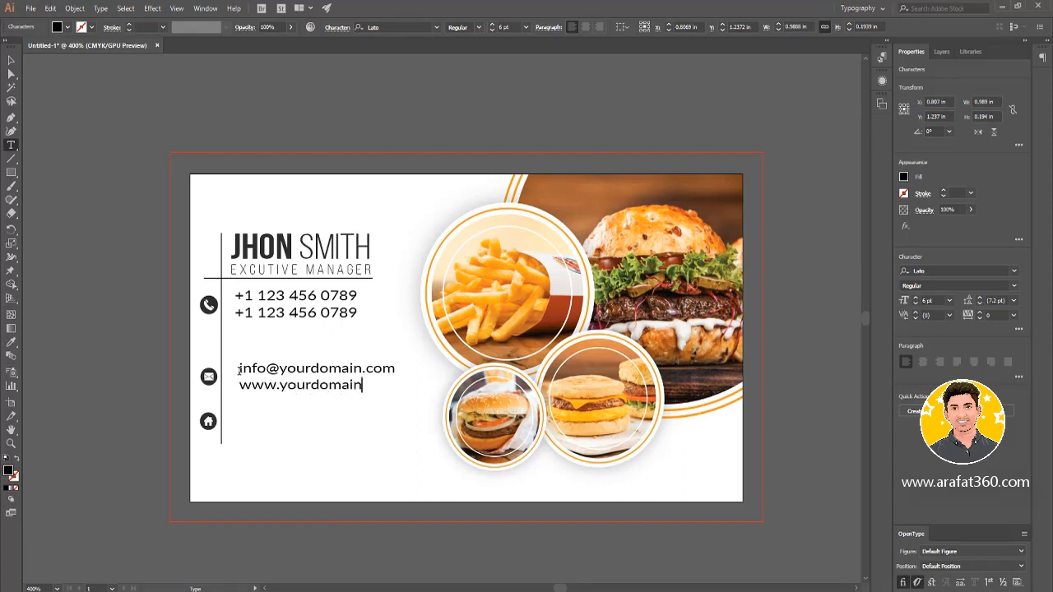
pyautogui.write('.com')
# Left-align the email and website lines with the phone numbers, then copy them beside the home icon.
pyautogui.click(11, 62)
pyautogui.keyDown('shift'); pyautogui.click(210, 379); pyautogui.keyUp('shift')
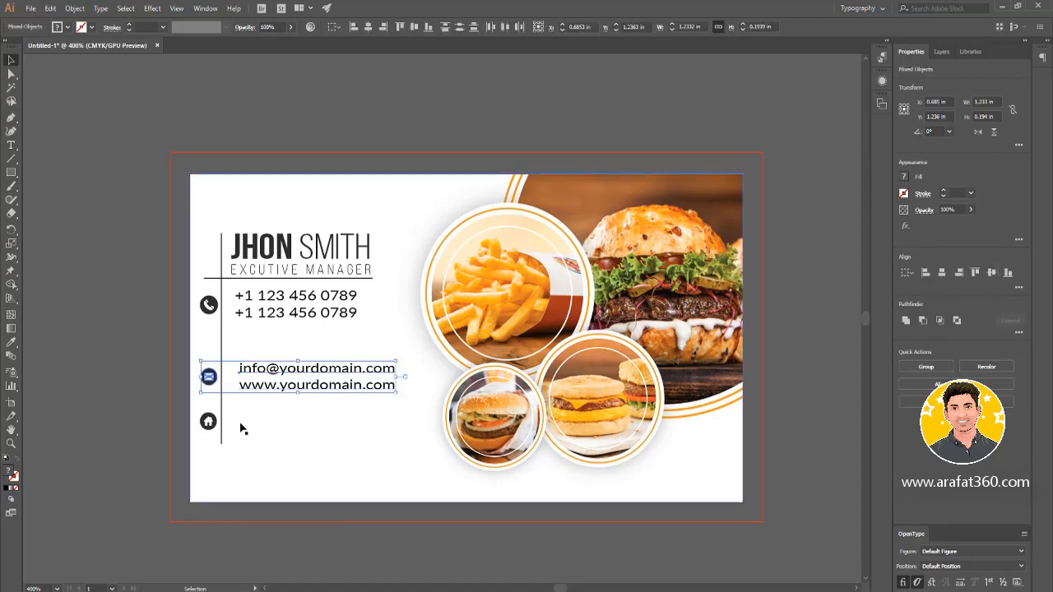
pyautogui.click(242, 425)
pyautogui.click(265, 374)
pyautogui.keyDown('shift'); pyautogui.click(266, 317); pyautogui.keyUp('shift')
pyautogui.click(926, 272)
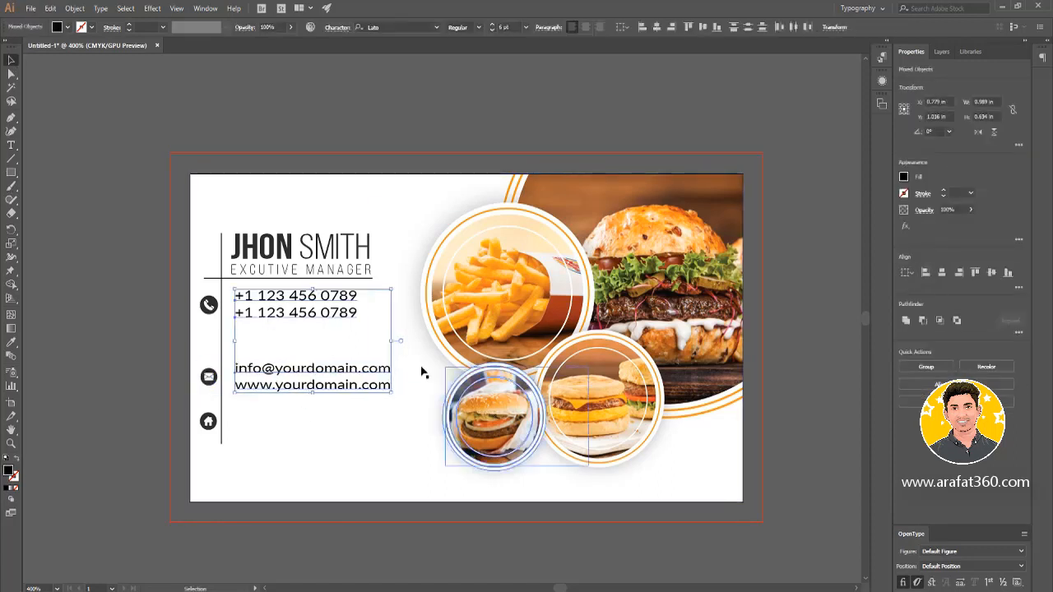
pyautogui.click(121, 351)
pyautogui.moveTo(268, 388); pyautogui.dragTo(271, 432)
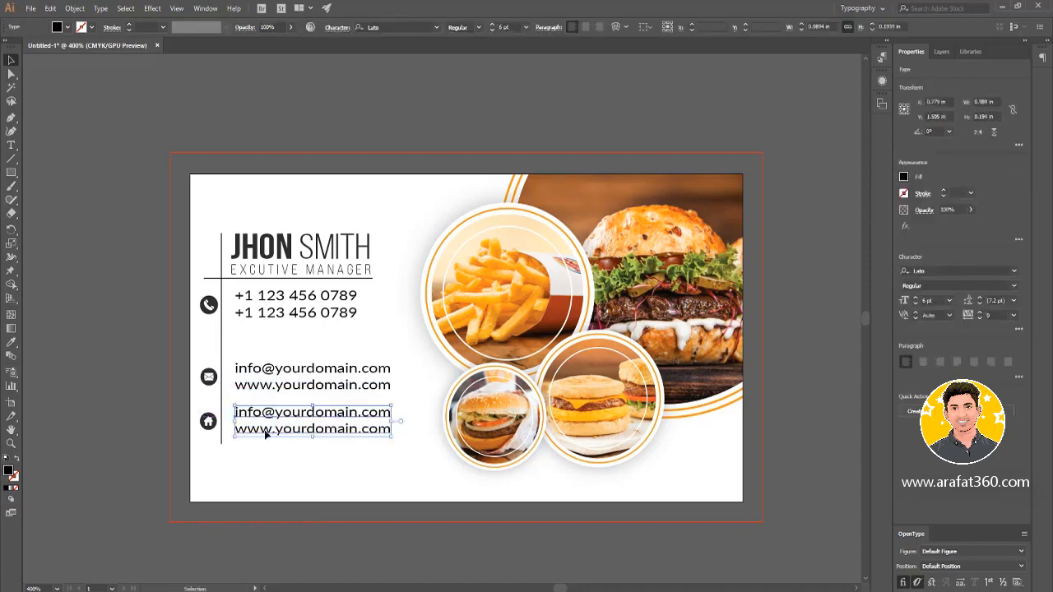
# Replace the copied first line with the street address '124TH. Calofornia, 17th n7'.
pyautogui.click(157, 414)
pyautogui.tripleClick(268, 413)
pyautogui.write('124')
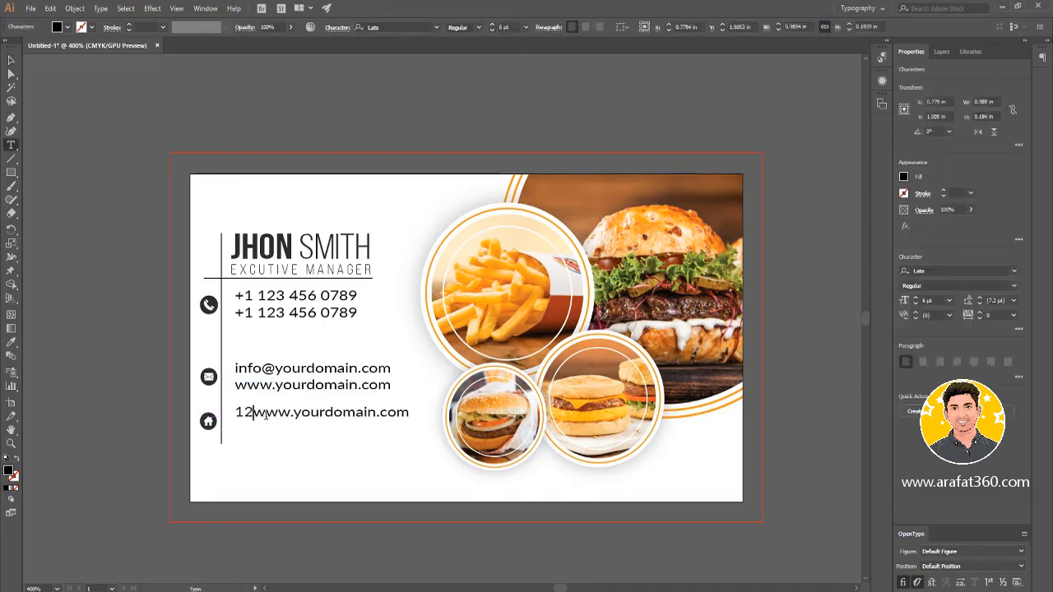
pyautogui.write('TH')
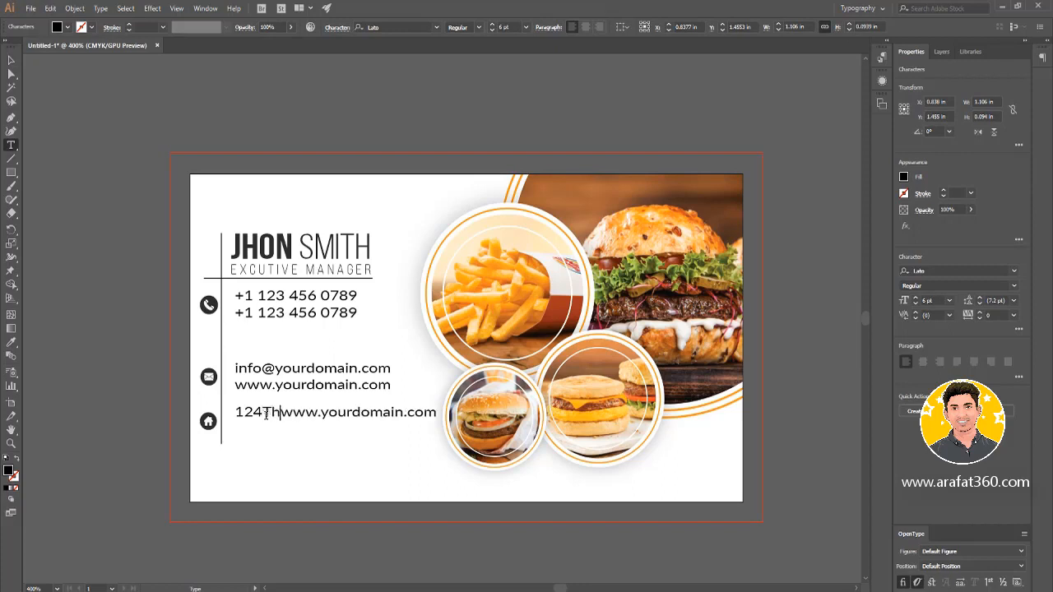
pyautogui.write('. s')
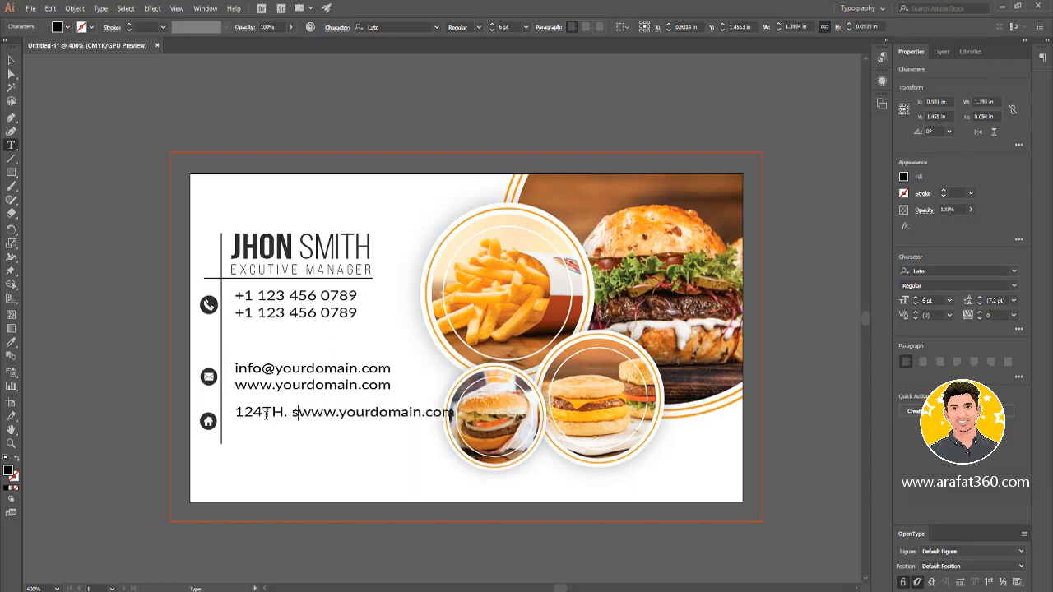
pyautogui.press('BackSpace')
pyautogui.write('Calofor')
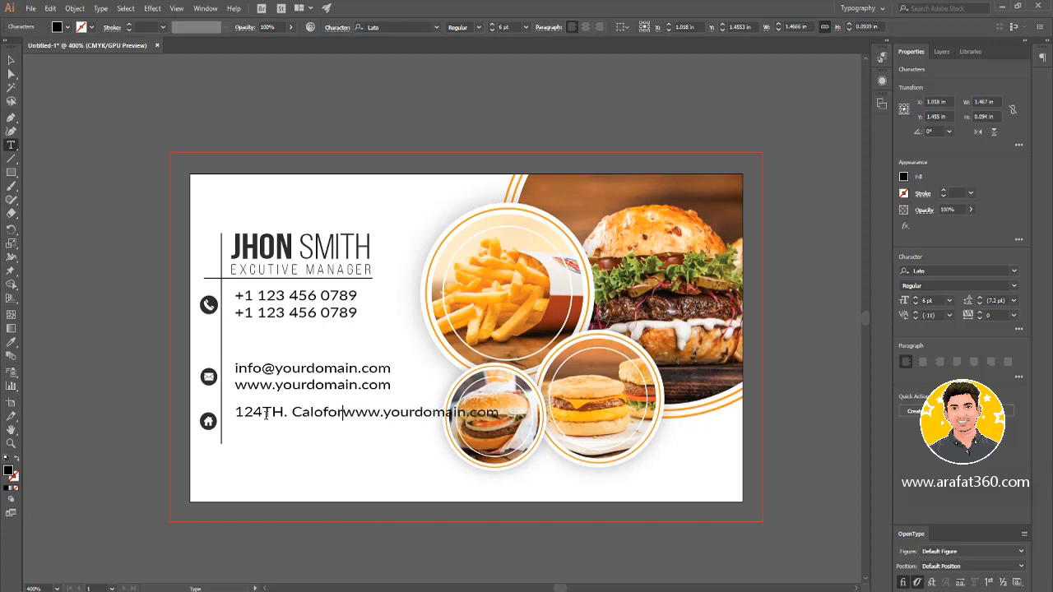
pyautogui.write('nia')
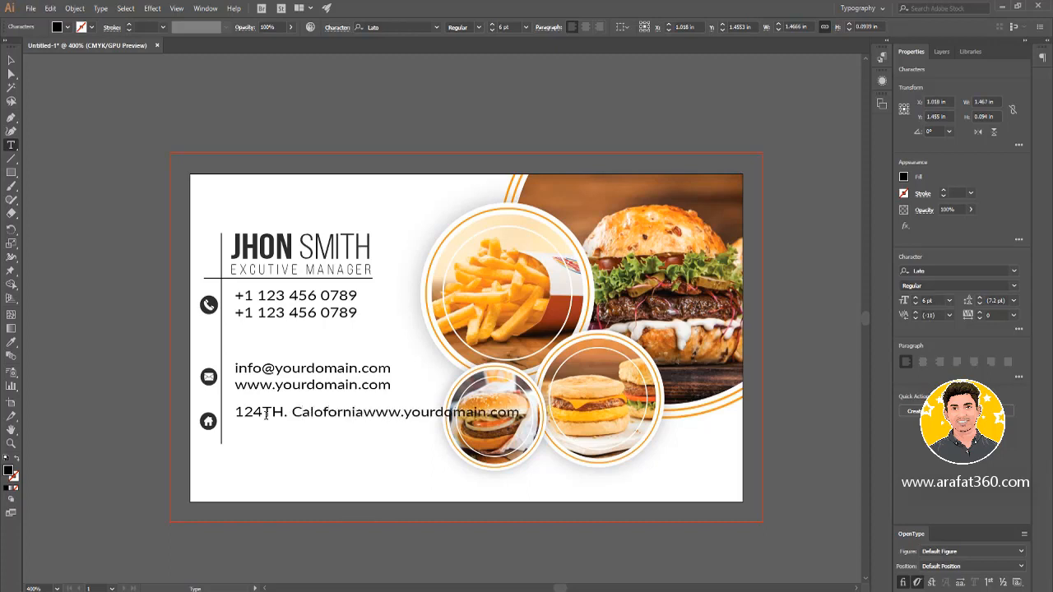
pyautogui.write(', 175')
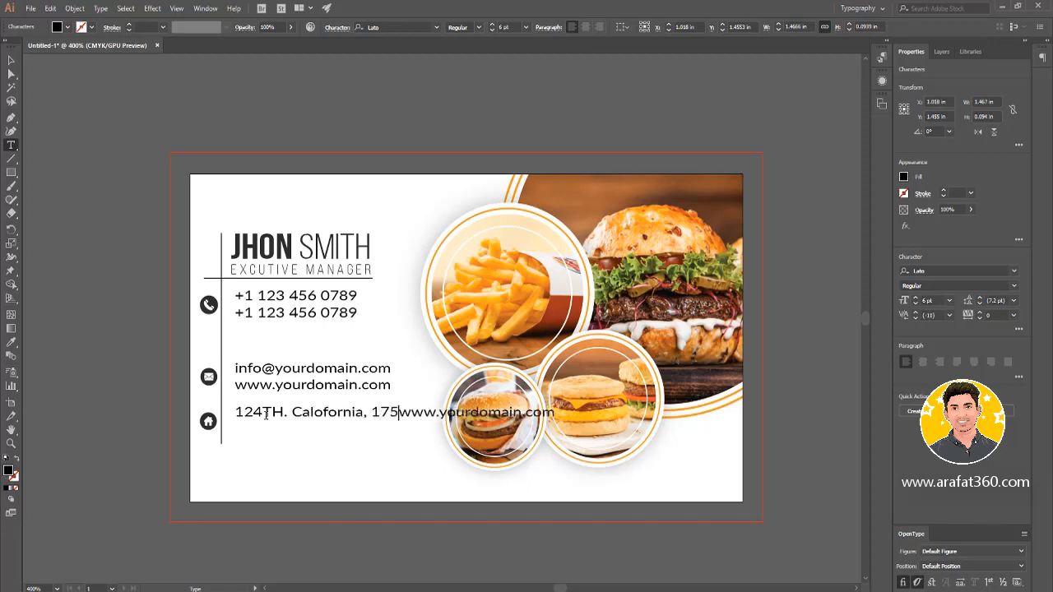
pyautogui.press('BackSpace')
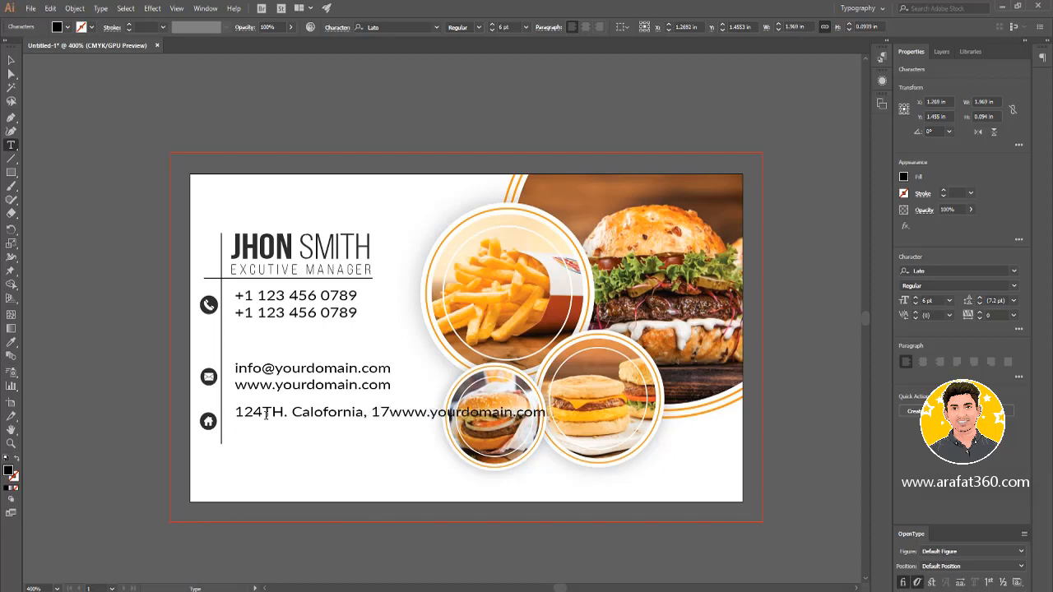
pyautogui.write('th ')
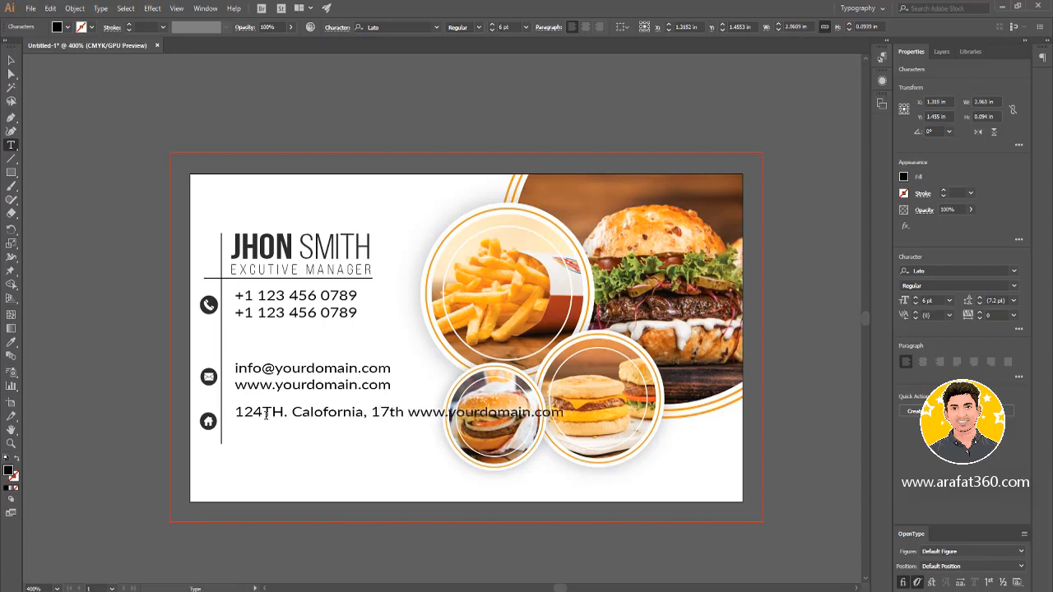
pyautogui.write('n7')
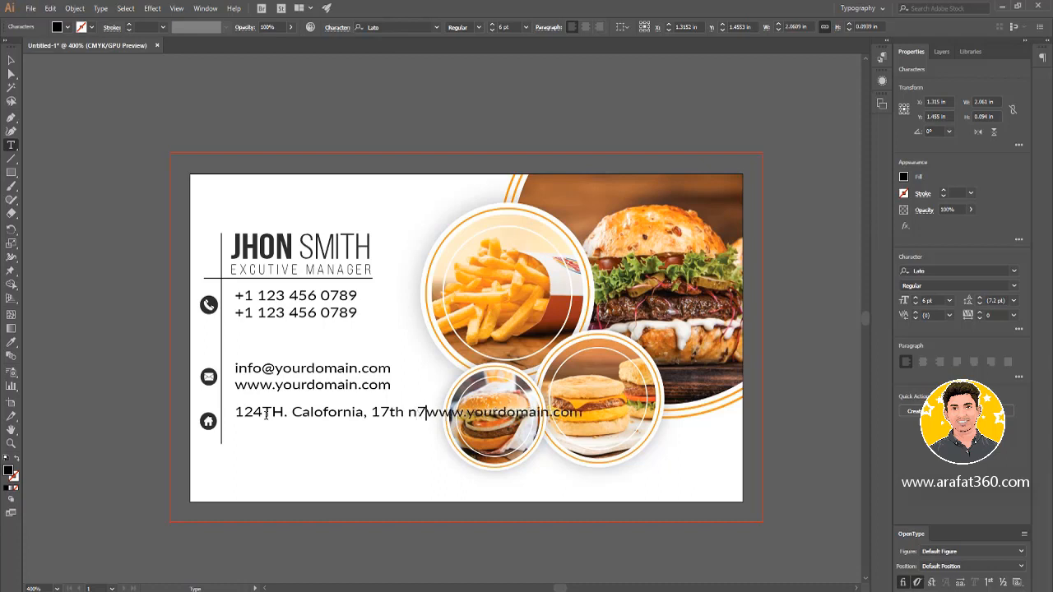
pyautogui.press('Return')
# Replace the second line with 'est7, United State', correcting the punctuation.
pyautogui.tripleClick(278, 429)
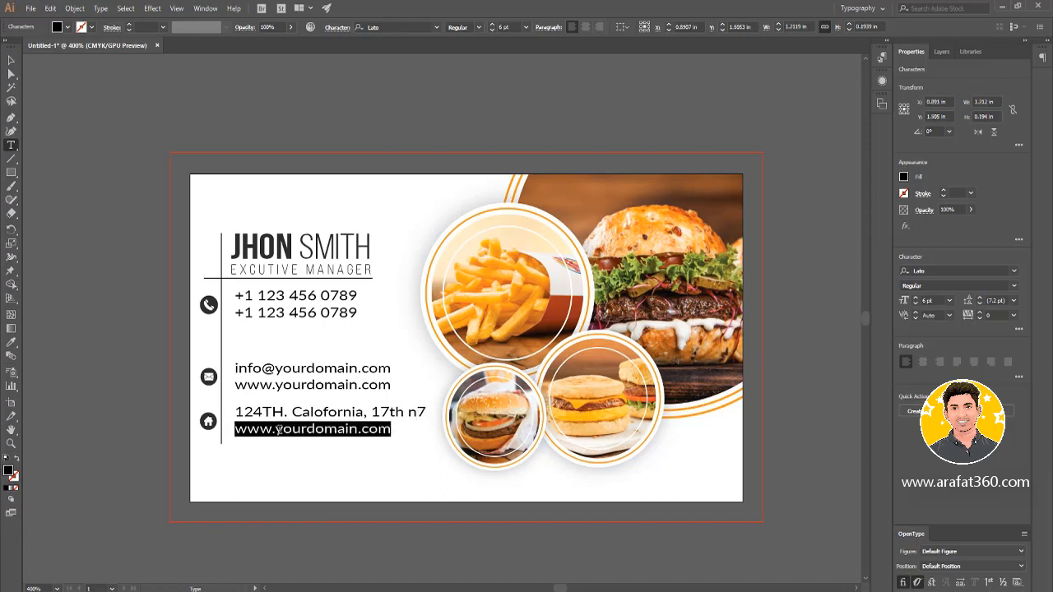
pyautogui.write('e')
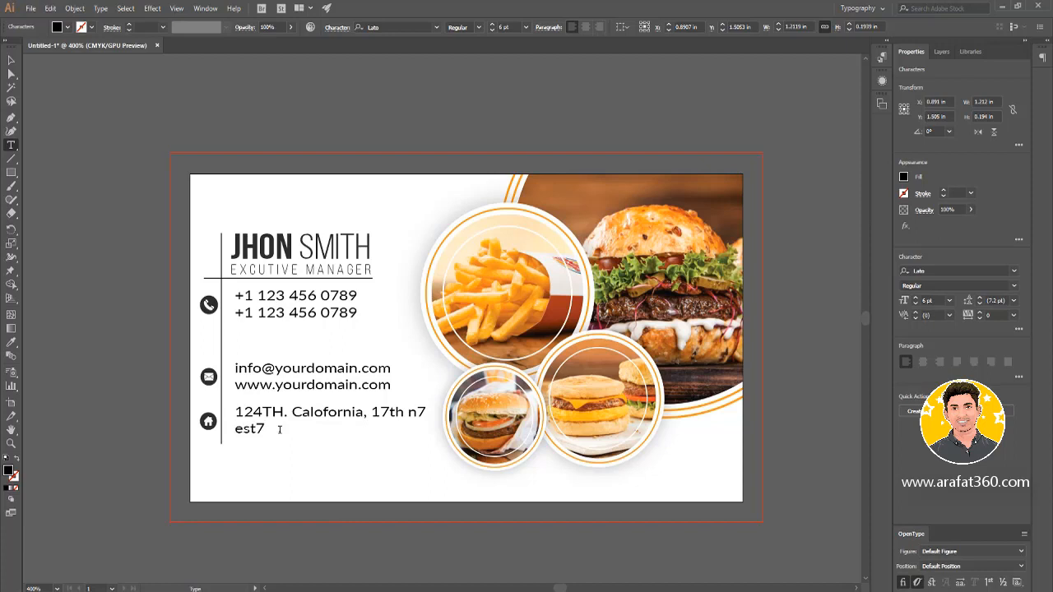
pyautogui.write('st7.United State')
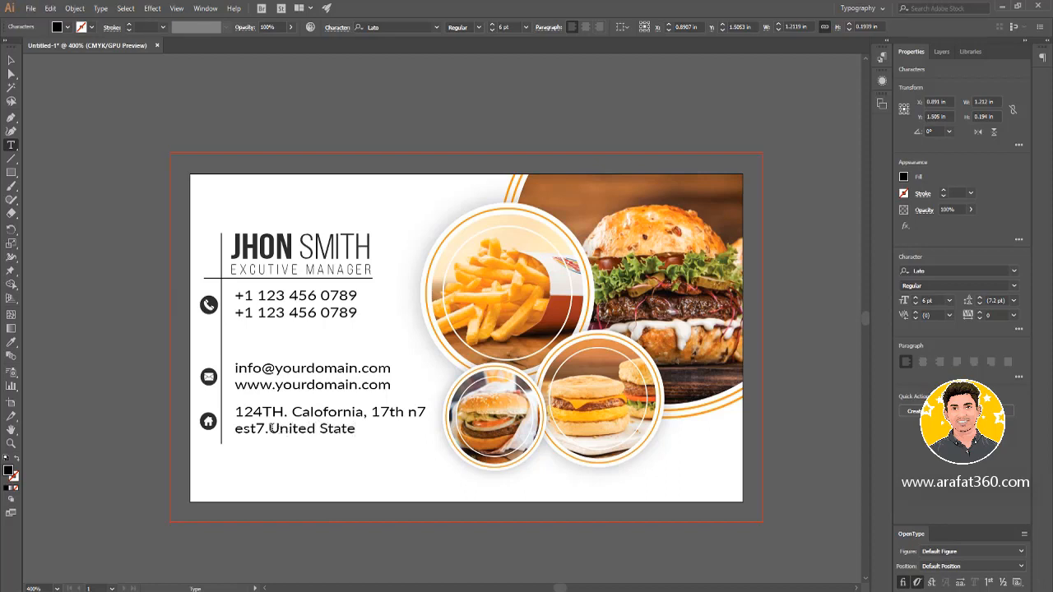
pyautogui.click(269, 428)
pyautogui.press('BackSpace')
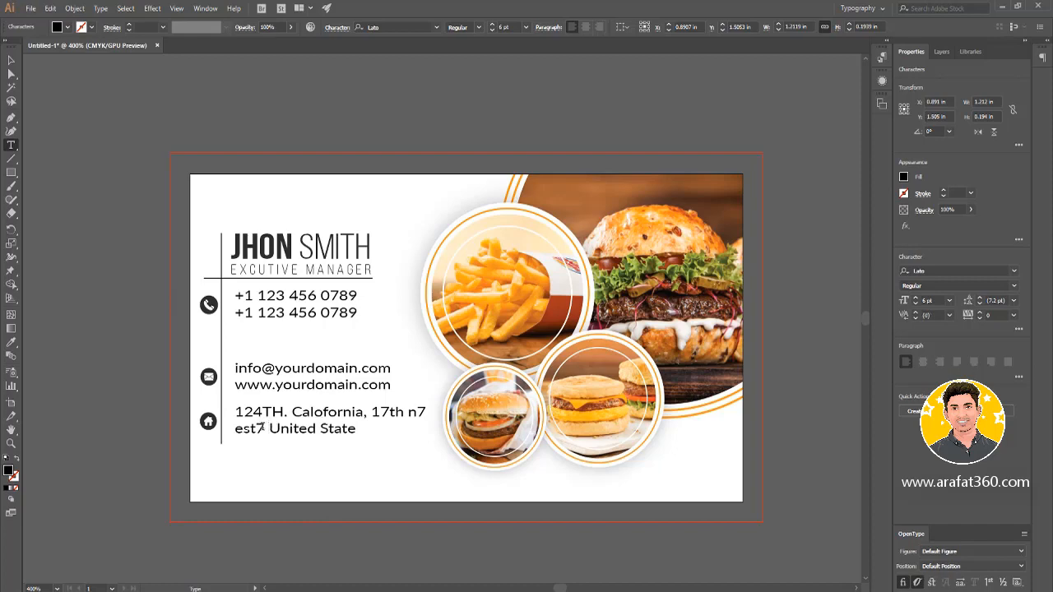
pyautogui.click(260, 427)
pyautogui.write(',')
pyautogui.press('Escape')
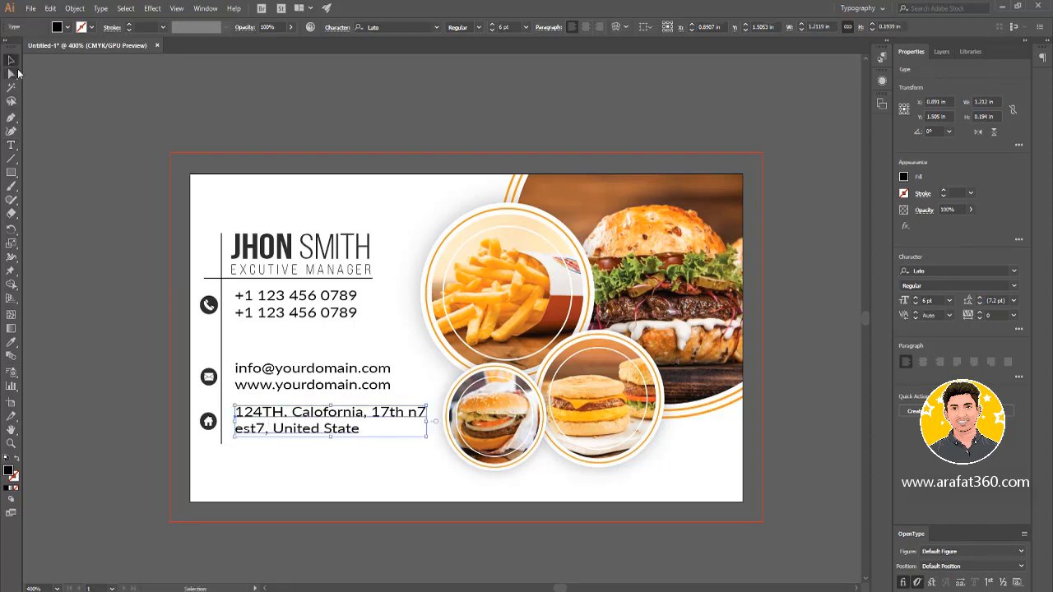
pyautogui.click(124, 240)
pyautogui.hotkey('ctrl', '-')
pyautogui.hotkey('ctrl', '-')
pyautogui.hotkey('ctrl', '+')
pyautogui.hotkey('ctrl', '+')
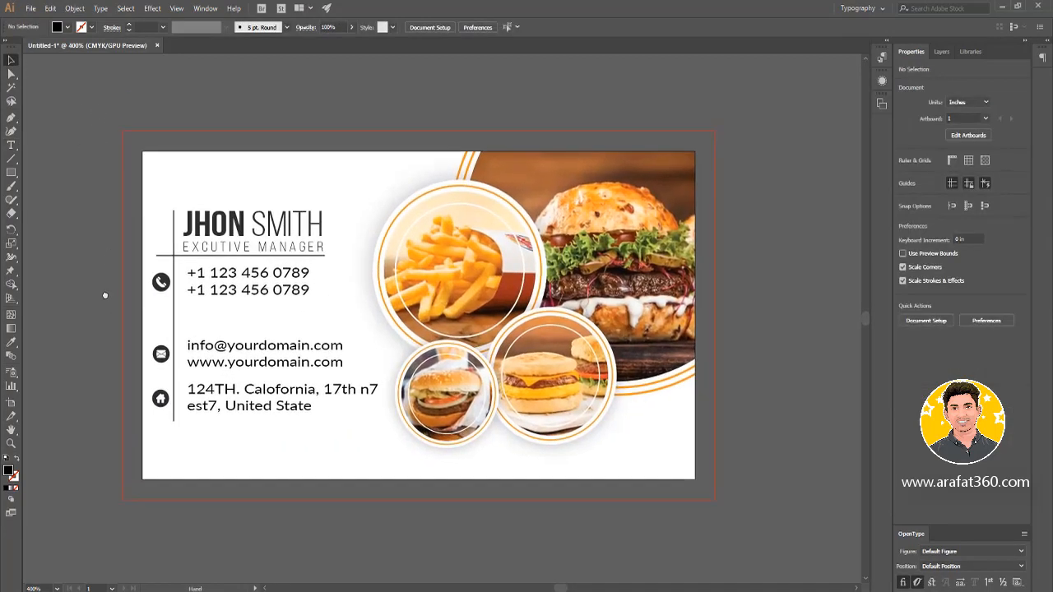
# Group the name, title, divider line, three icons and contact text into one group.
pyautogui.scroll(2, 260, 378)
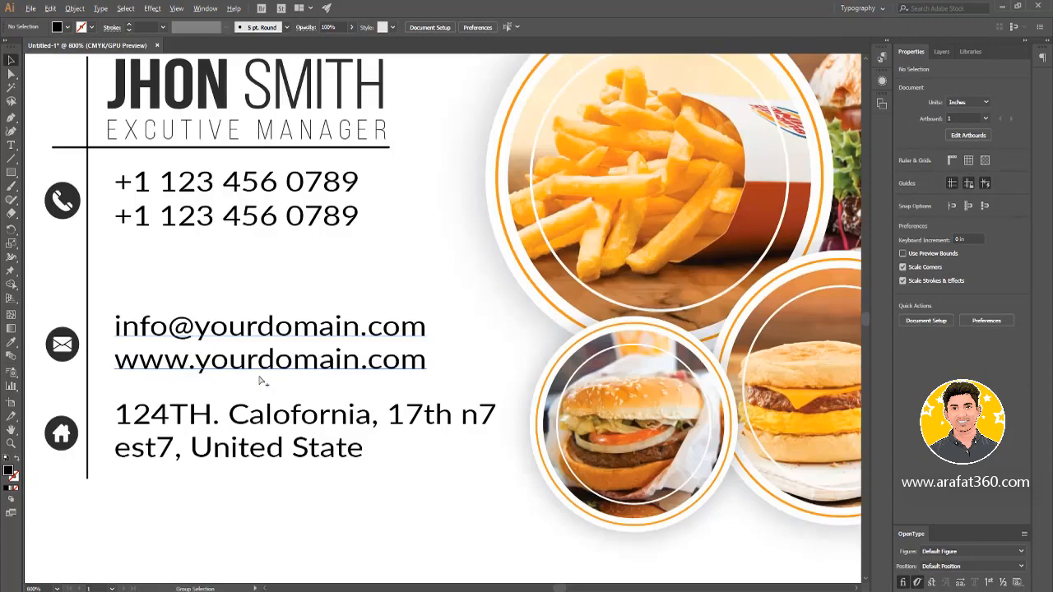
pyautogui.scroll(-4, 260, 378)
pyautogui.moveTo(550, 304); pyautogui.dragTo(566, 378)
pyautogui.scroll(1, 565, 379)
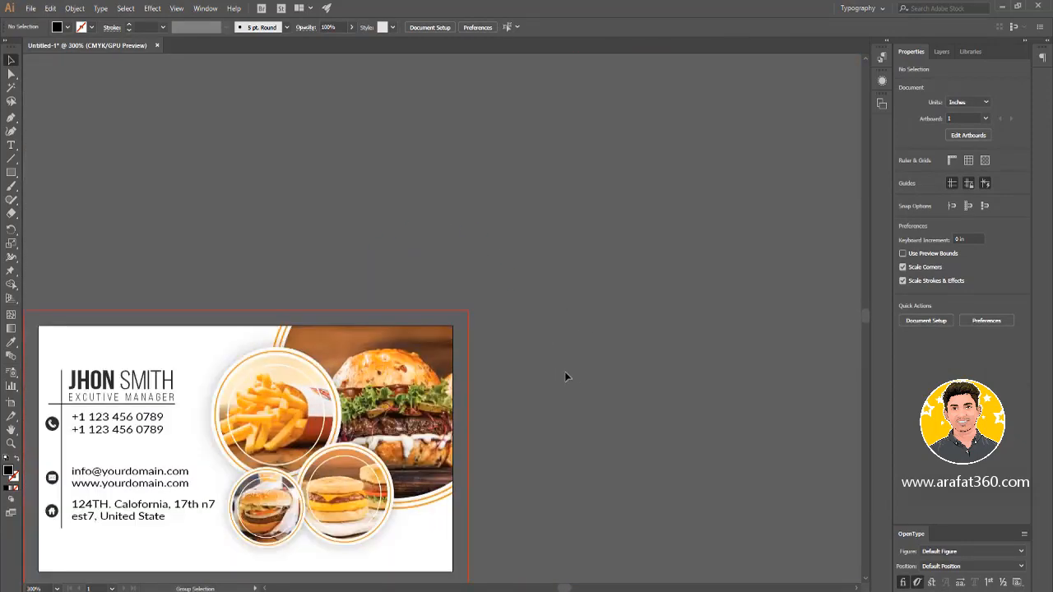
pyautogui.hscroll(-2, 581, 348)
pyautogui.scroll(-1, 581, 348)
pyautogui.click(158, 396)
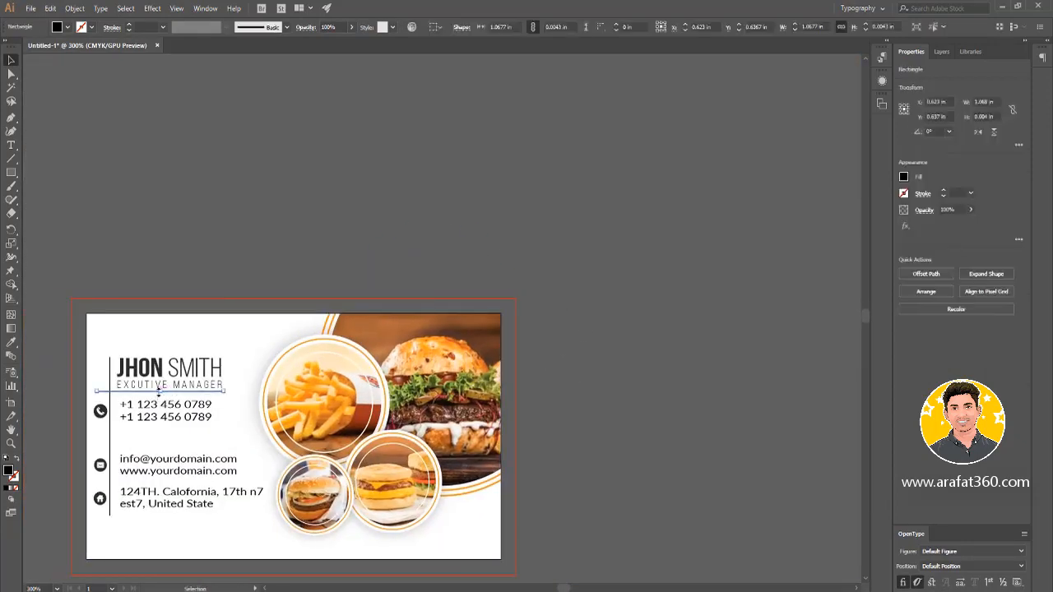
pyautogui.keyDown('shift'); pyautogui.click(141, 388); pyautogui.keyUp('shift')
pyautogui.keyDown('shift'); pyautogui.click(110, 398); pyautogui.keyUp('shift')
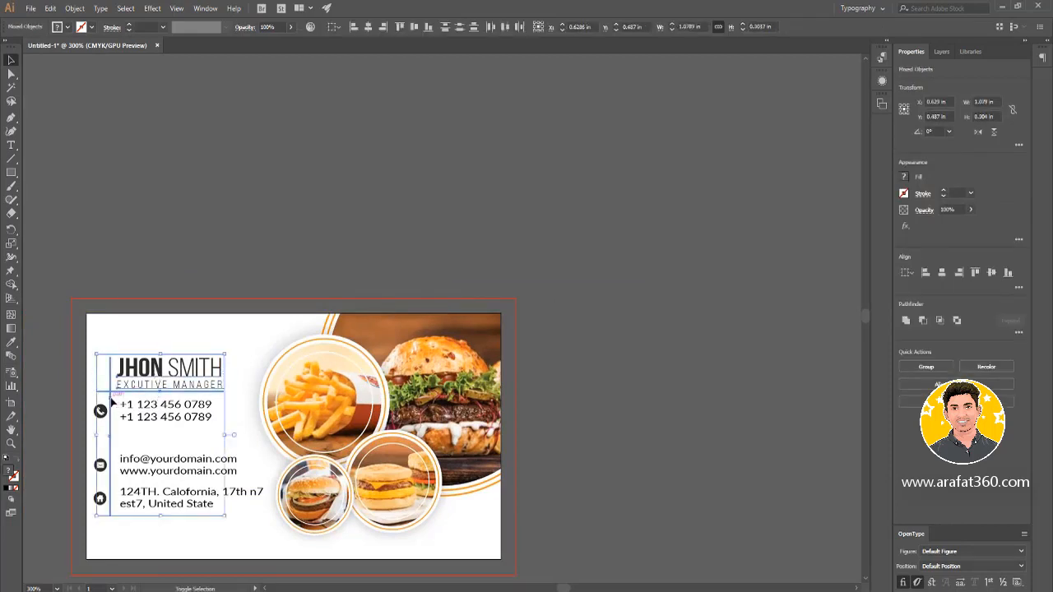
pyautogui.keyDown('shift'); pyautogui.click(100, 465); pyautogui.keyUp('shift')
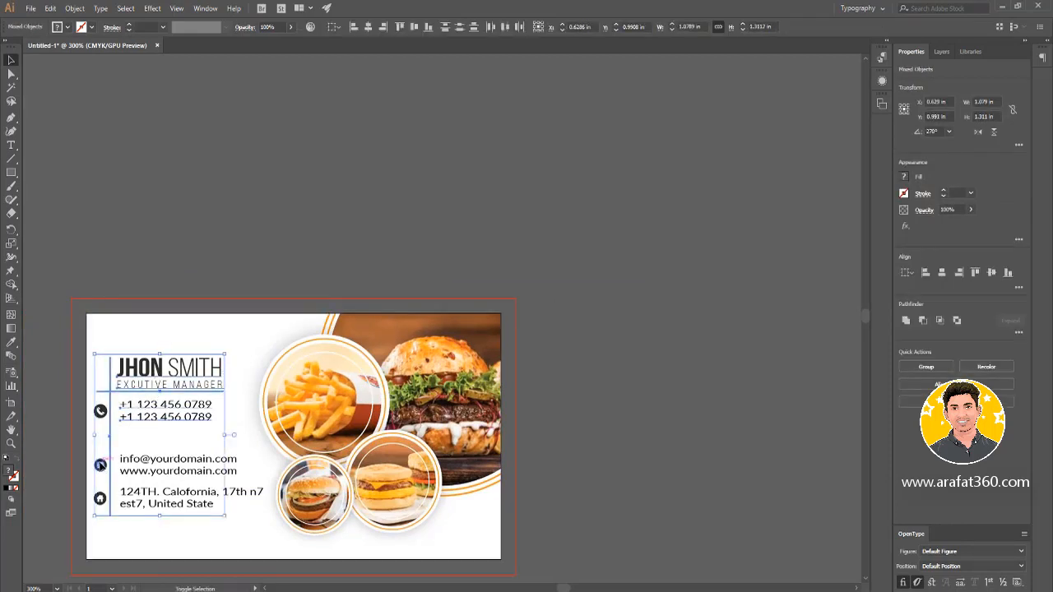
pyautogui.keyDown('shift'); pyautogui.click(101, 410); pyautogui.keyUp('shift')
pyautogui.keyDown('shift'); pyautogui.click(100, 499); pyautogui.keyUp('shift')
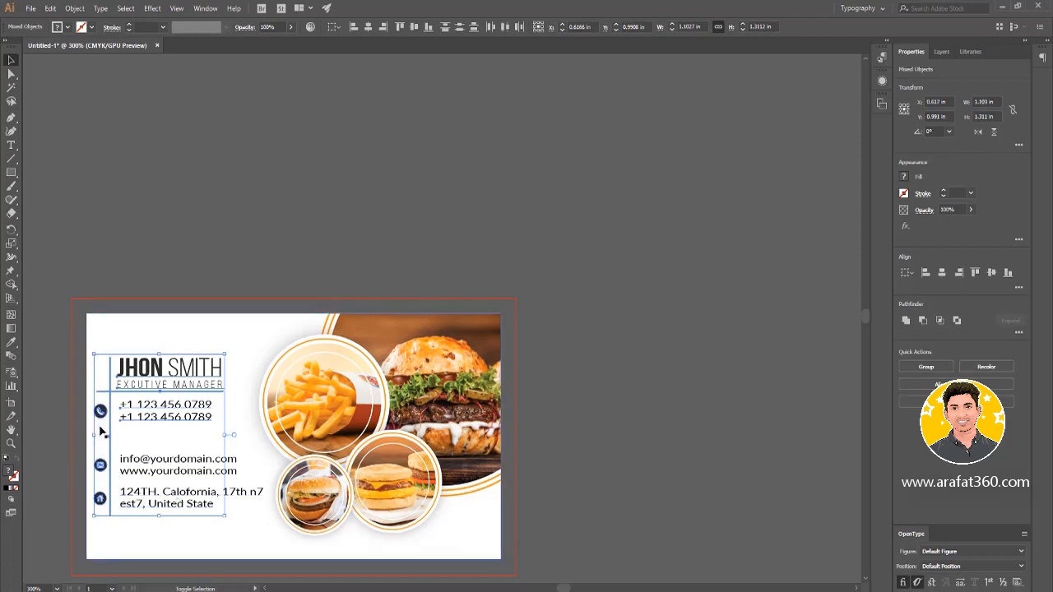
pyautogui.keyDown('shift'); pyautogui.click(178, 468); pyautogui.keyUp('shift')
pyautogui.keyDown('shift'); pyautogui.click(184, 494); pyautogui.keyUp('shift')
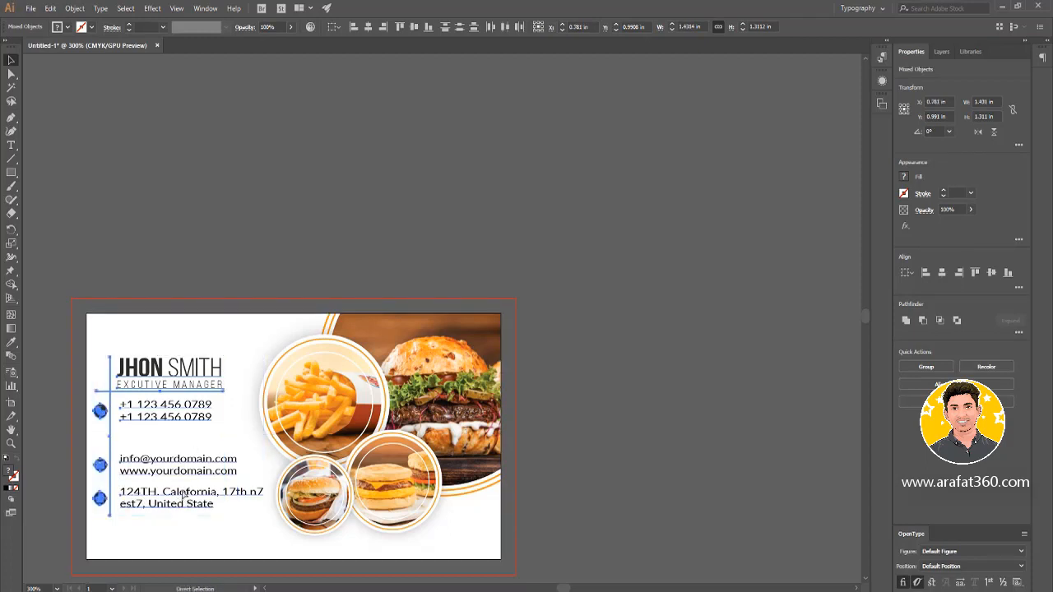
pyautogui.hotkey('ctrl', 'g')
pyautogui.moveTo(184, 492); pyautogui.dragTo(183, 476)
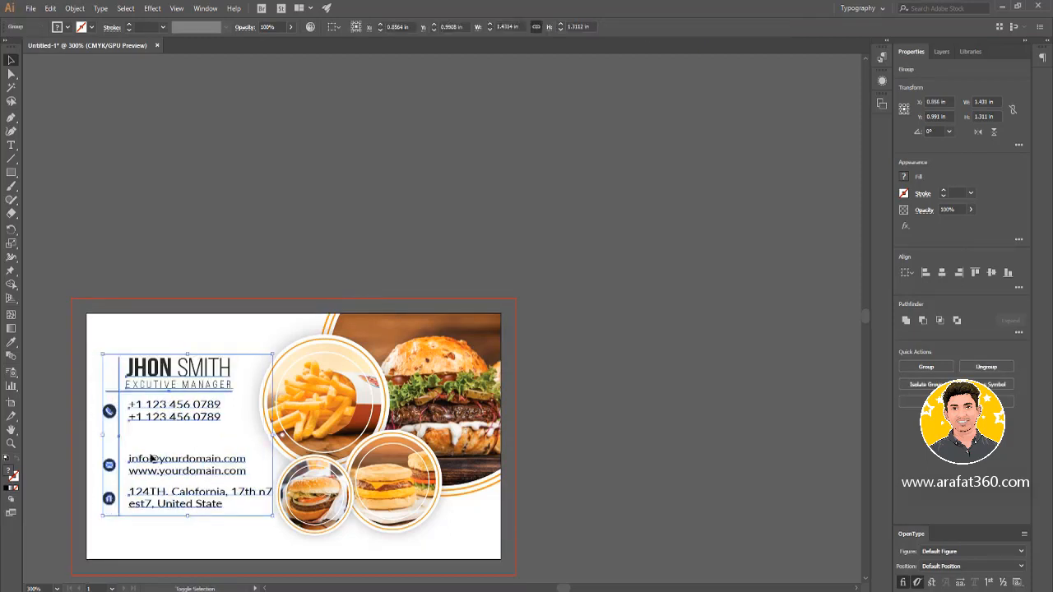
# Shift the contact-details group slightly left and pan to view the whole card.
pyautogui.click(378, 230)
pyautogui.hotkey('ctrl', '-')
pyautogui.scroll(1, 348, 309)
pyautogui.click(351, 431)
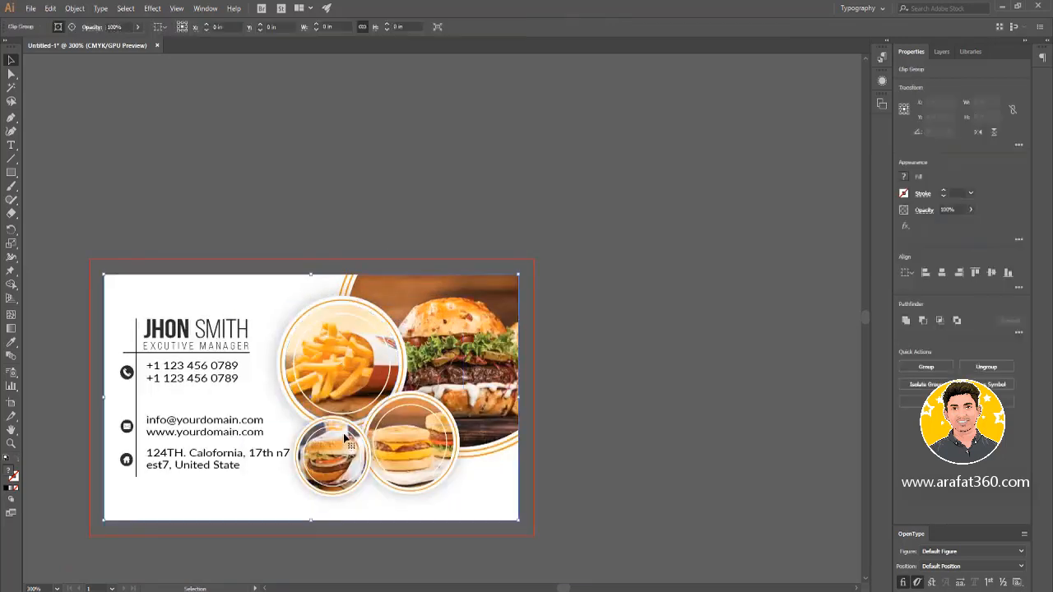
pyautogui.click(565, 357)
pyautogui.moveTo(177, 463); pyautogui.dragTo(175, 464)
pyautogui.click(325, 185)
pyautogui.scroll(-1, 313, 182)
pyautogui.hscroll(-1, 313, 182)
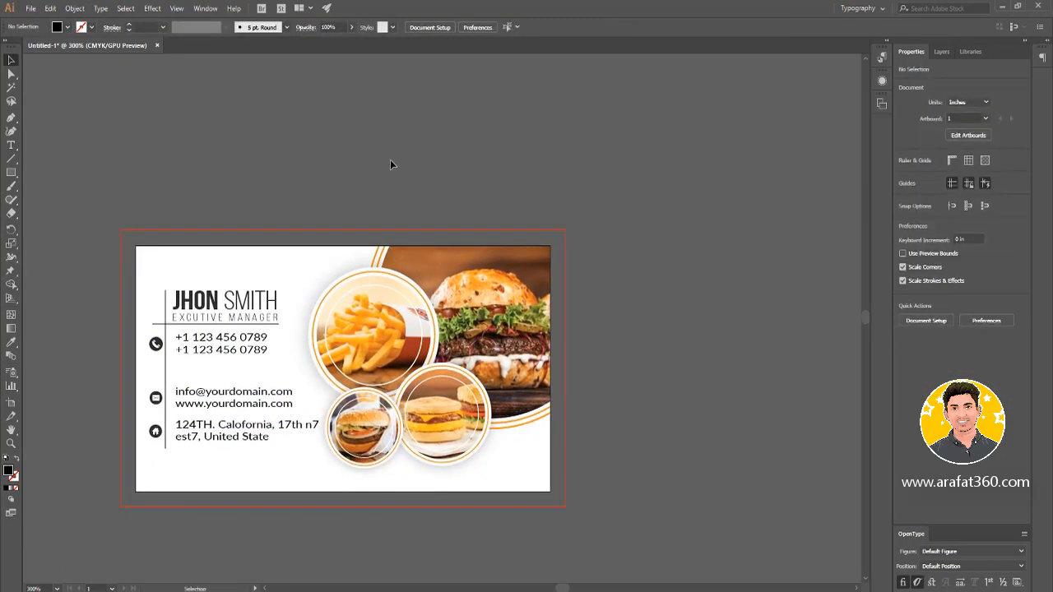
pyautogui.scroll(-2, 512, 235)
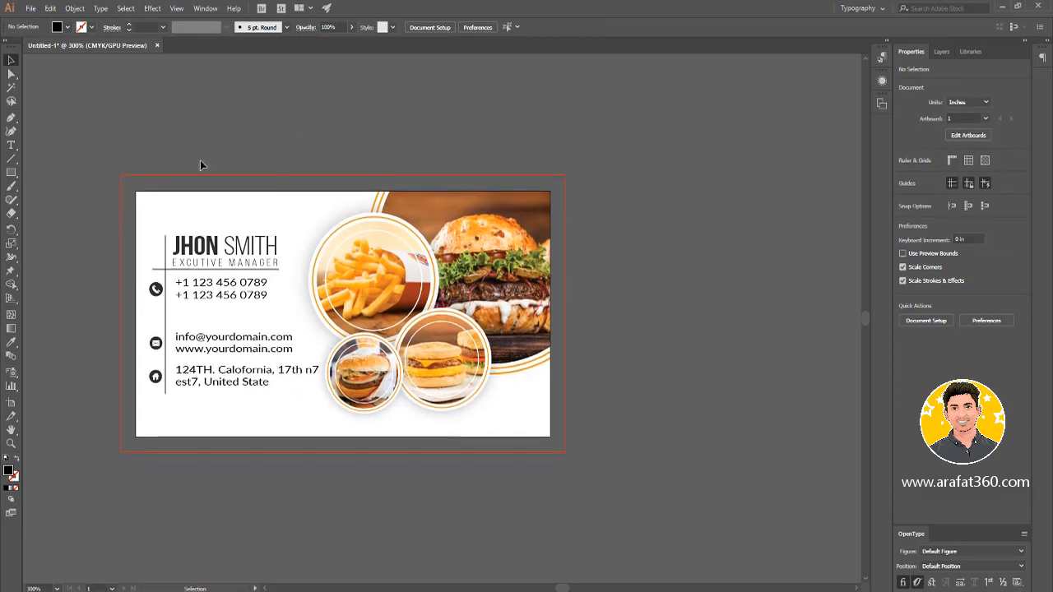
pyautogui.moveTo(499, 115); pyautogui.dragTo(506, 154)
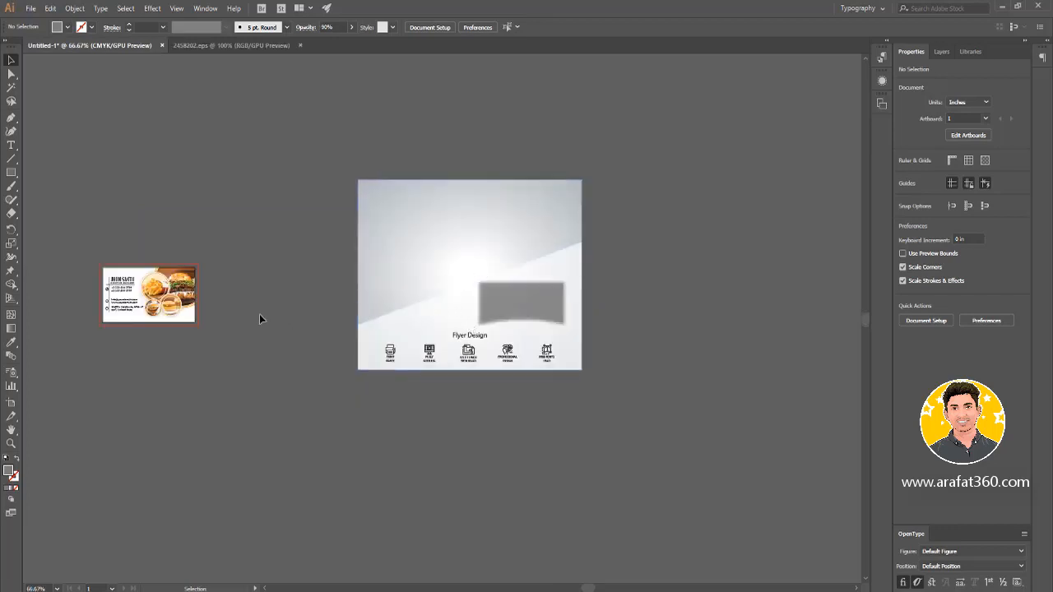
# Select the grouped business card and drop a copy of it onto the mockup.
pyautogui.click(169, 306)
pyautogui.click(211, 232)
pyautogui.moveTo(44, 259); pyautogui.dragTo(218, 382)
pyautogui.press('v')
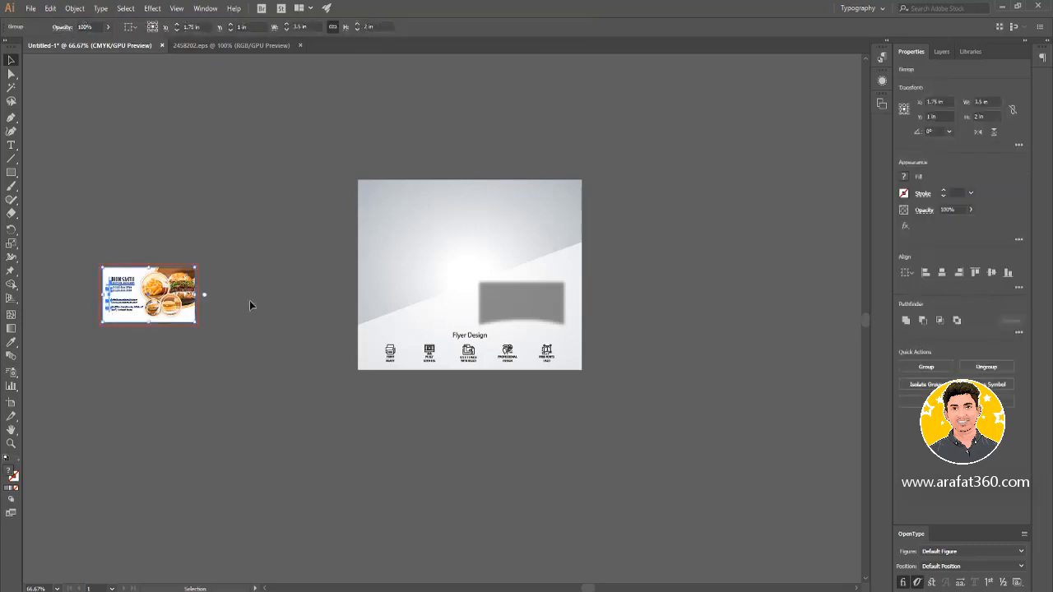
pyautogui.click(257, 212)
pyautogui.moveTo(132, 304); pyautogui.dragTo(451, 253)
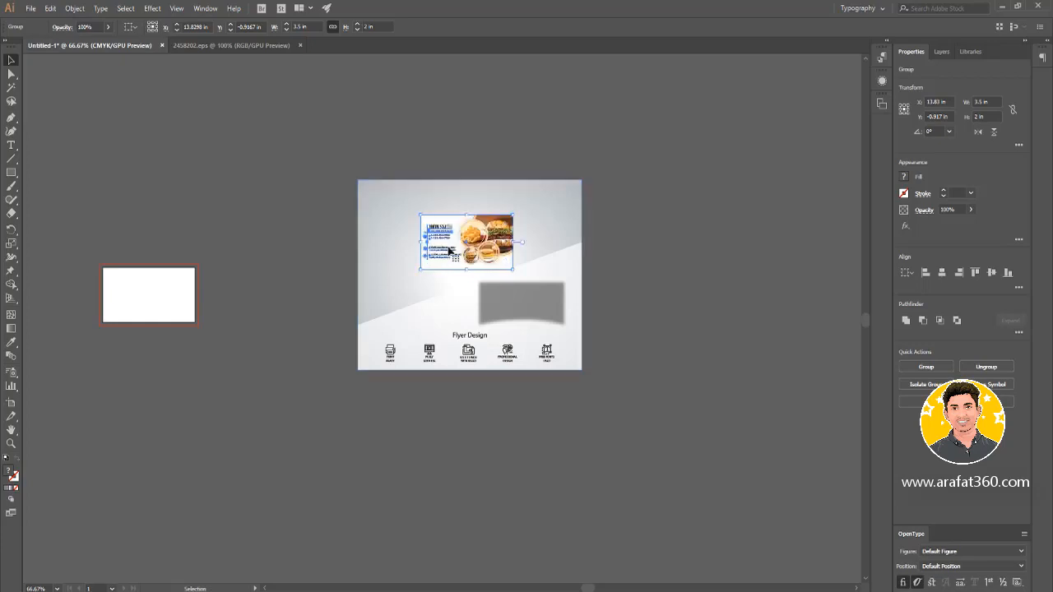
pyautogui.moveTo(469, 244); pyautogui.dragTo(153, 297)
pyautogui.click(258, 257)
# Apply a drop shadow to the card copy on the mockup.
pyautogui.moveTo(285, 202); pyautogui.dragTo(171, 236)
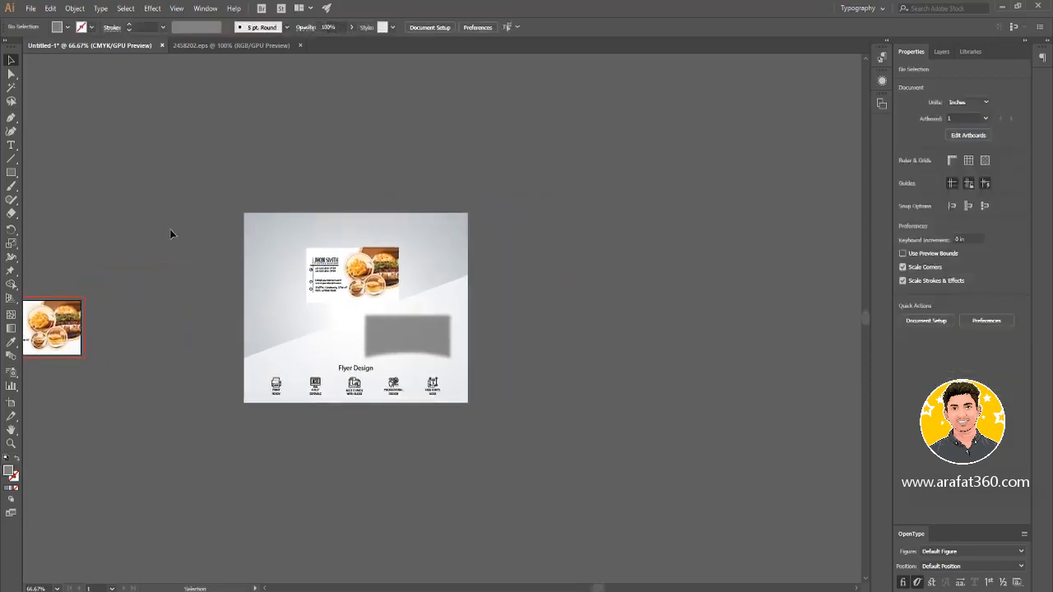
pyautogui.scroll(3, 346, 283)
pyautogui.scroll(-1, 491, 275)
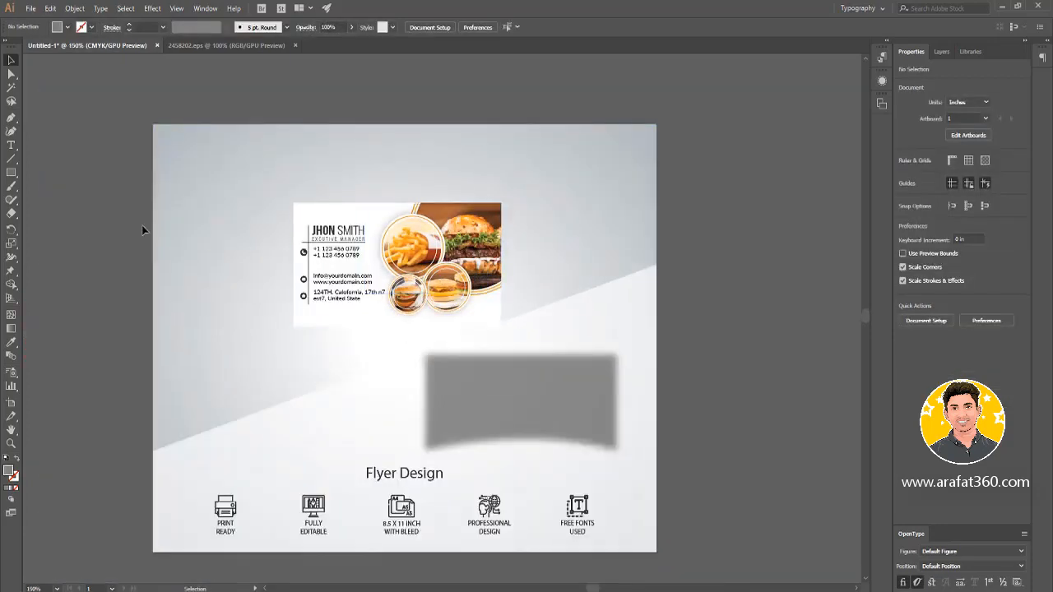
pyautogui.click(370, 255)
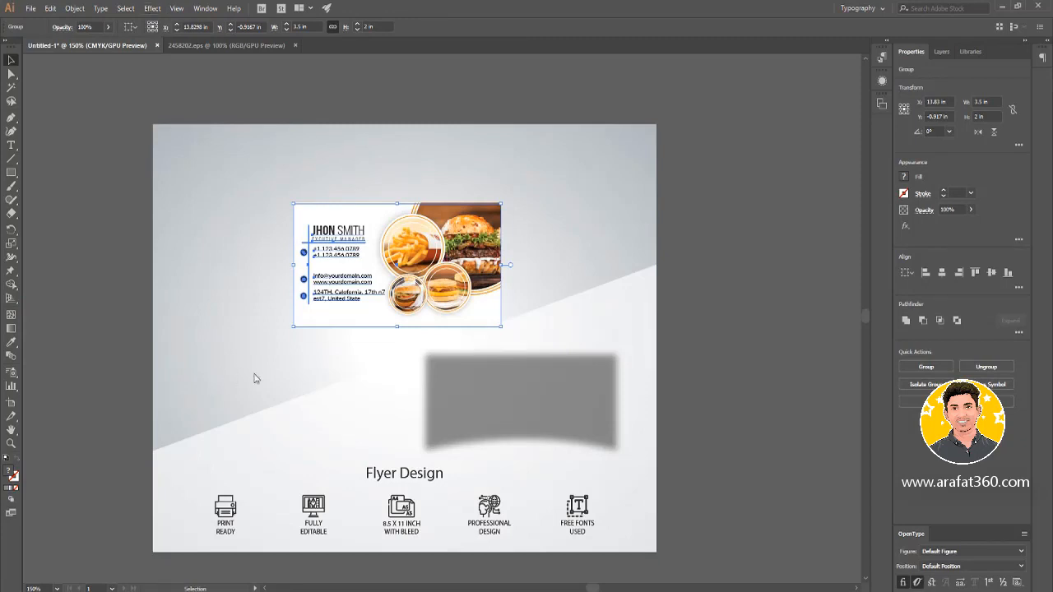
pyautogui.hotkey('ctrl', 'shift', 'e')
pyautogui.click(121, 334)
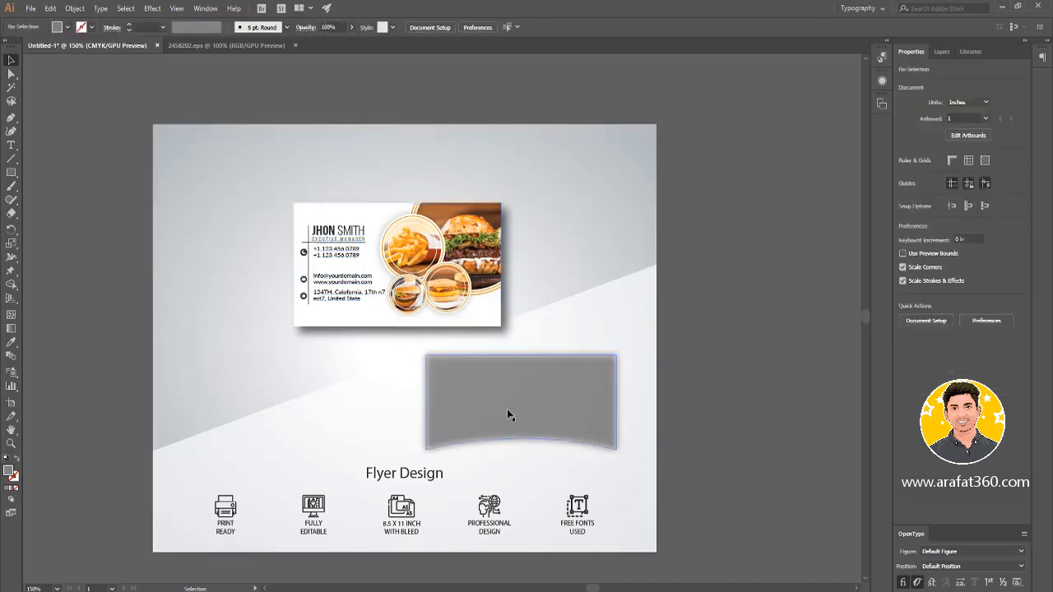
# Move the grey curved shape off the mockup and lower the card on it.
pyautogui.moveTo(507, 408); pyautogui.dragTo(772, 397)
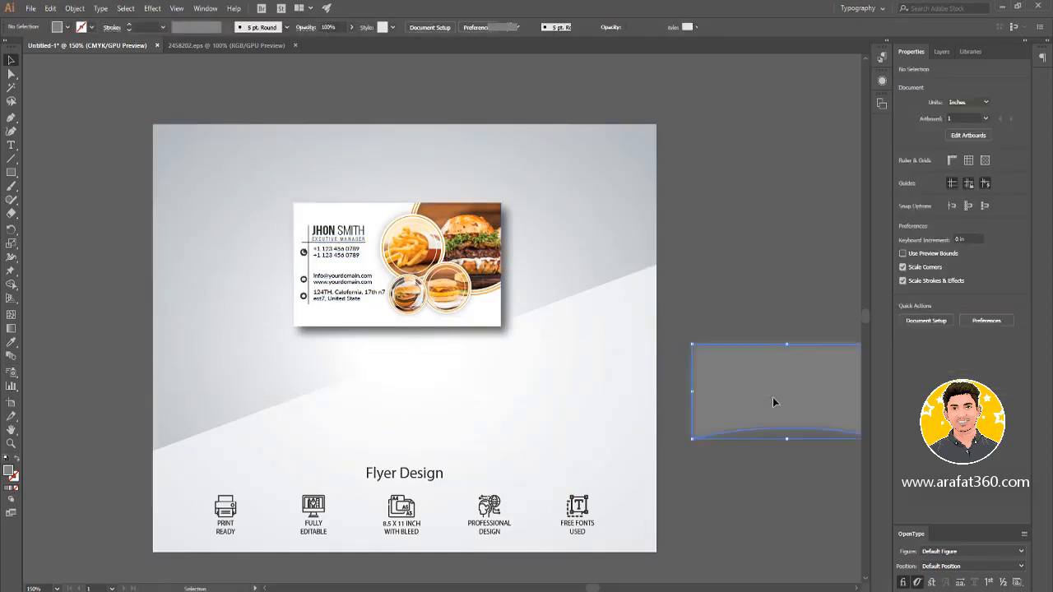
pyautogui.moveTo(403, 294); pyautogui.dragTo(415, 372)
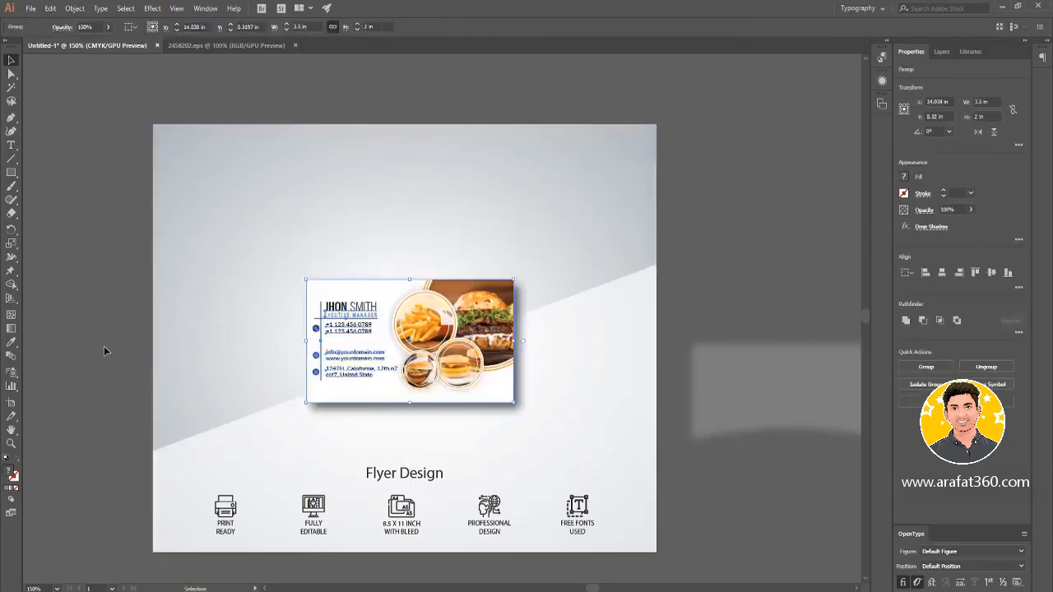
pyautogui.click(103, 350)
pyautogui.click(399, 366)
pyautogui.moveTo(410, 280); pyautogui.dragTo(418, 205)
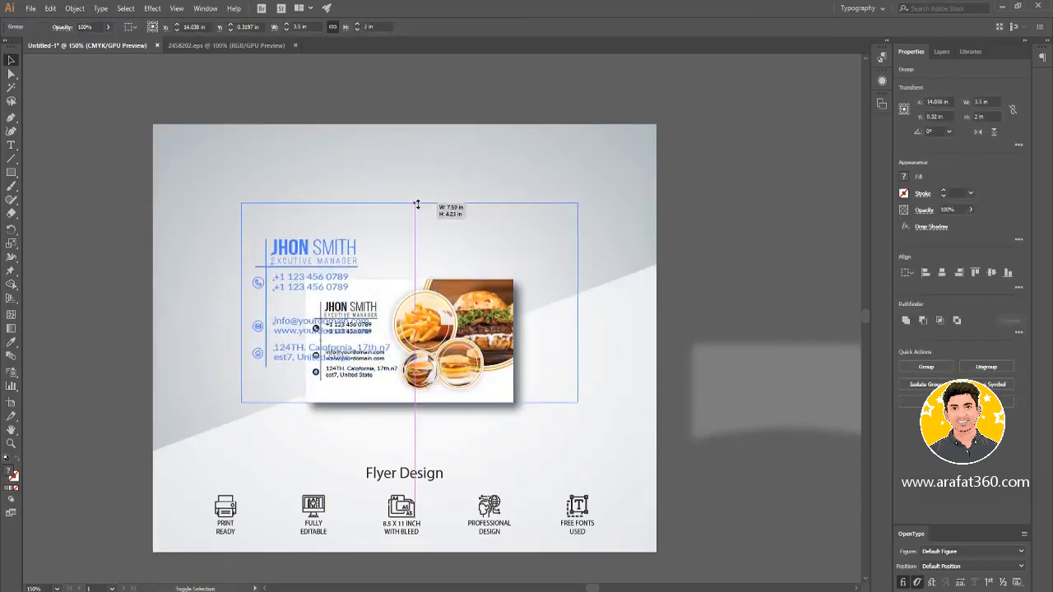
pyautogui.click(95, 291)
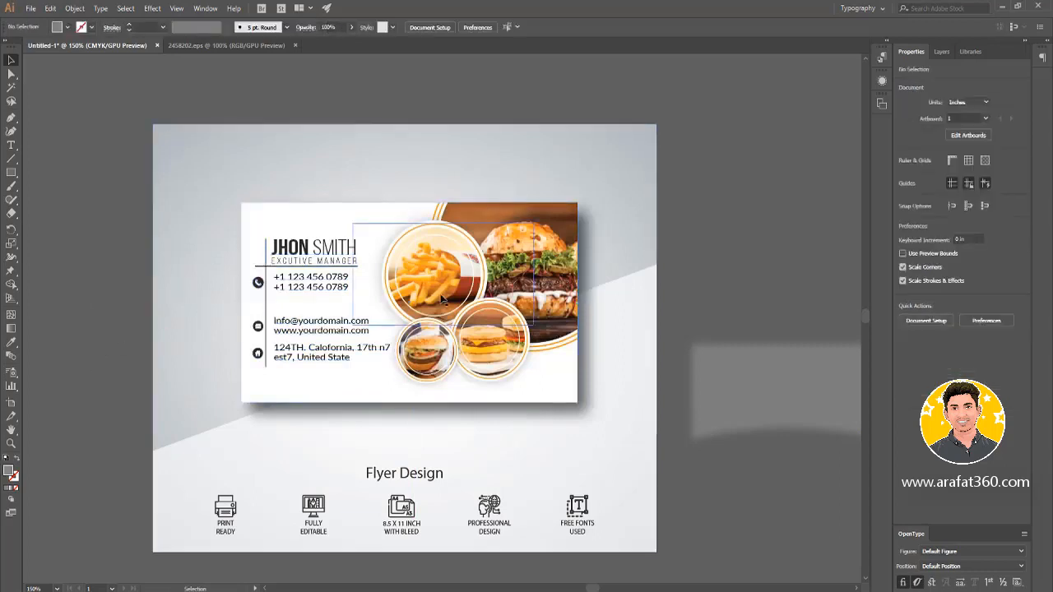
pyautogui.press('a')
pyautogui.hotkey('ctrl', 'z')
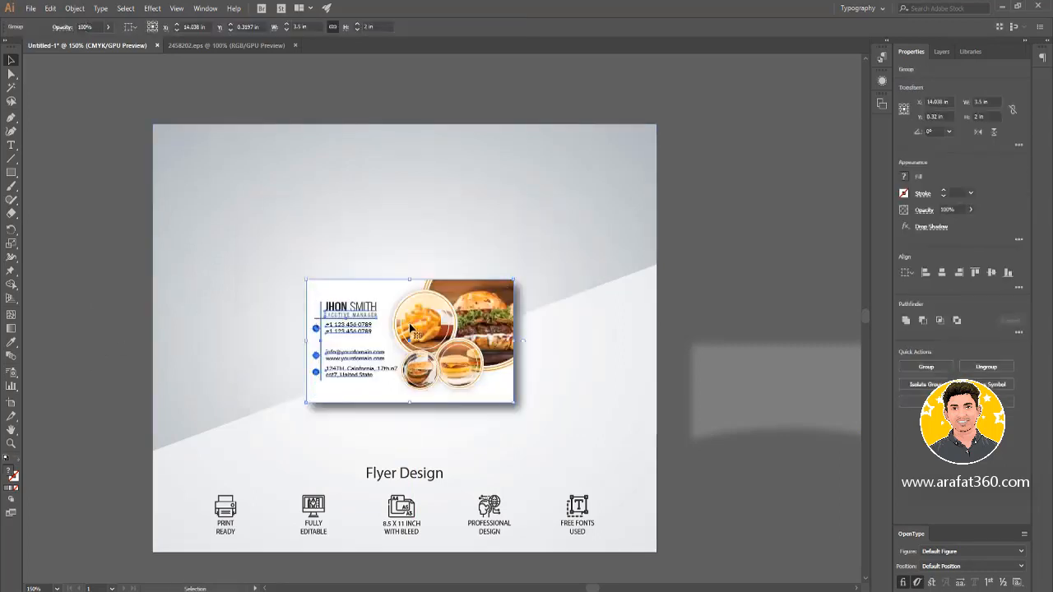
# Duplicate the card directly above the original and move both cards into position.
pyautogui.moveTo(409, 336); pyautogui.dragTo(407, 203)
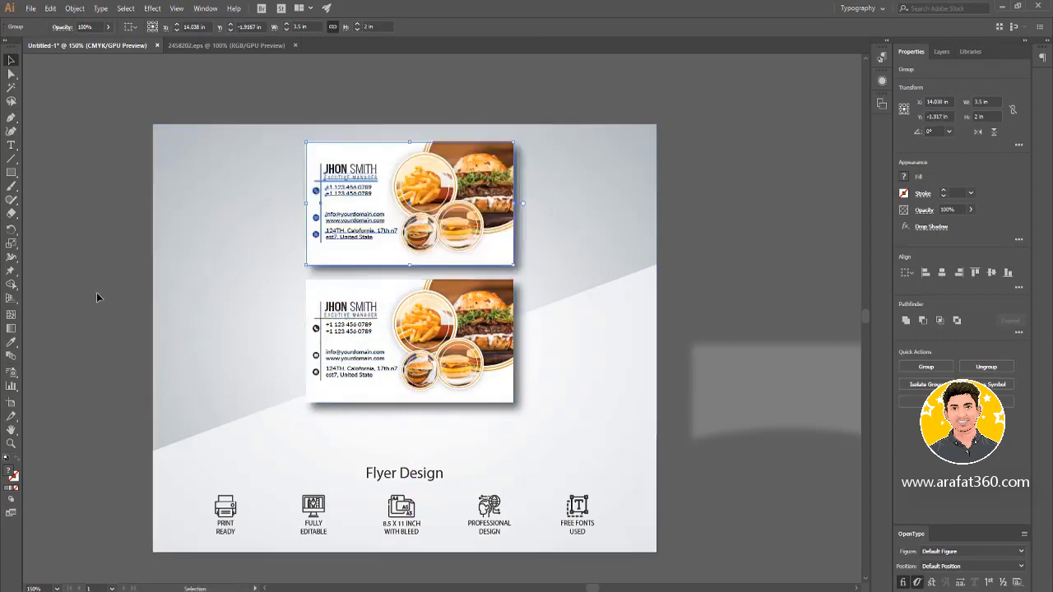
pyautogui.keyDown('shift'); pyautogui.click(349, 333); pyautogui.keyUp('shift')
pyautogui.moveTo(426, 322); pyautogui.dragTo(424, 347)
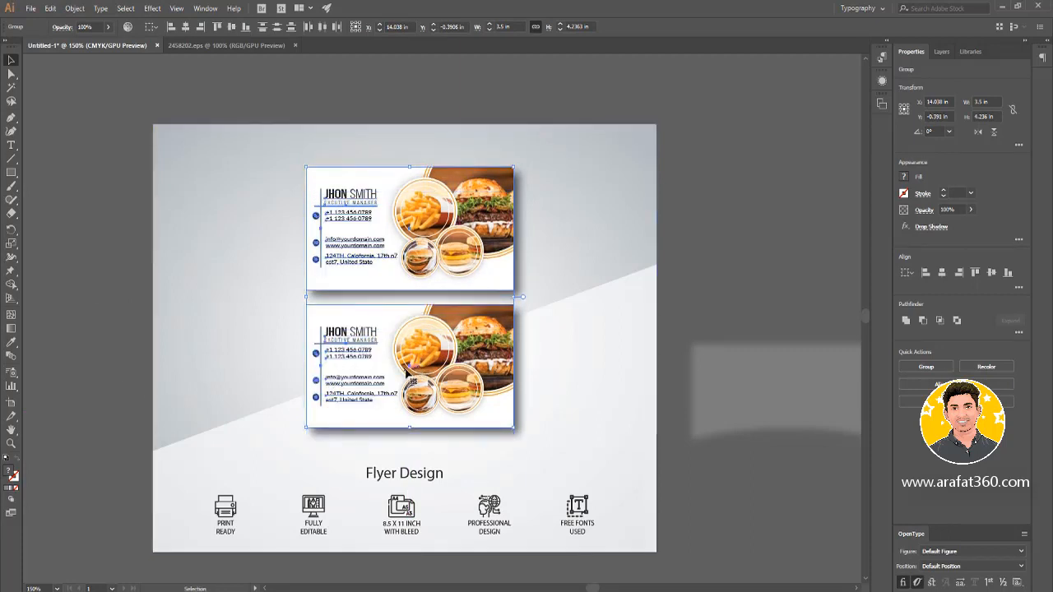
pyautogui.moveTo(406, 370); pyautogui.dragTo(397, 371)
pyautogui.click(96, 378)
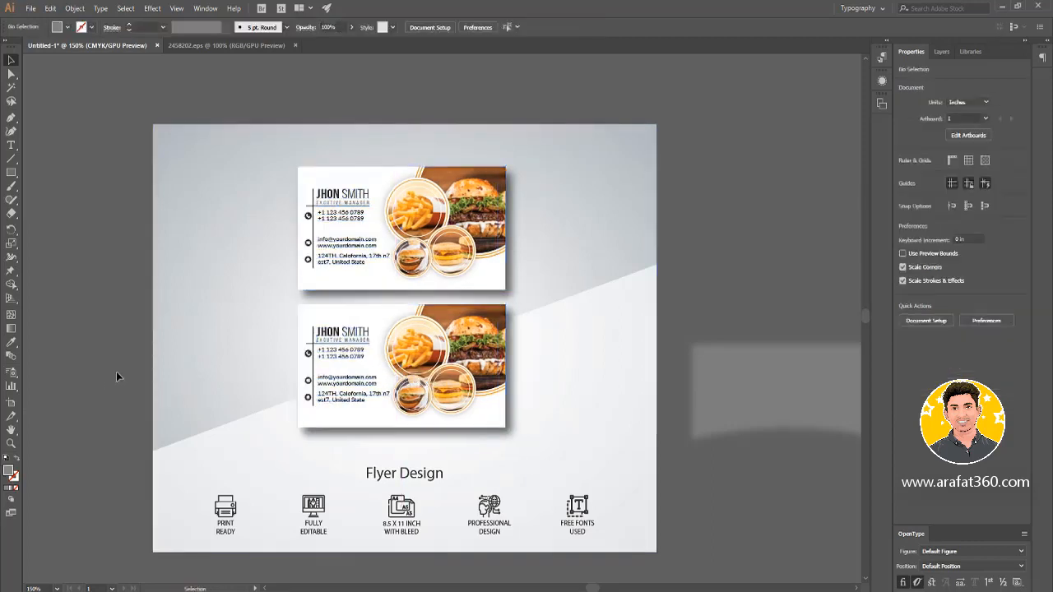
# Retype the 'Flyer Design' heading as 'Business Card Design'.
pyautogui.scroll(-3, 120, 369)
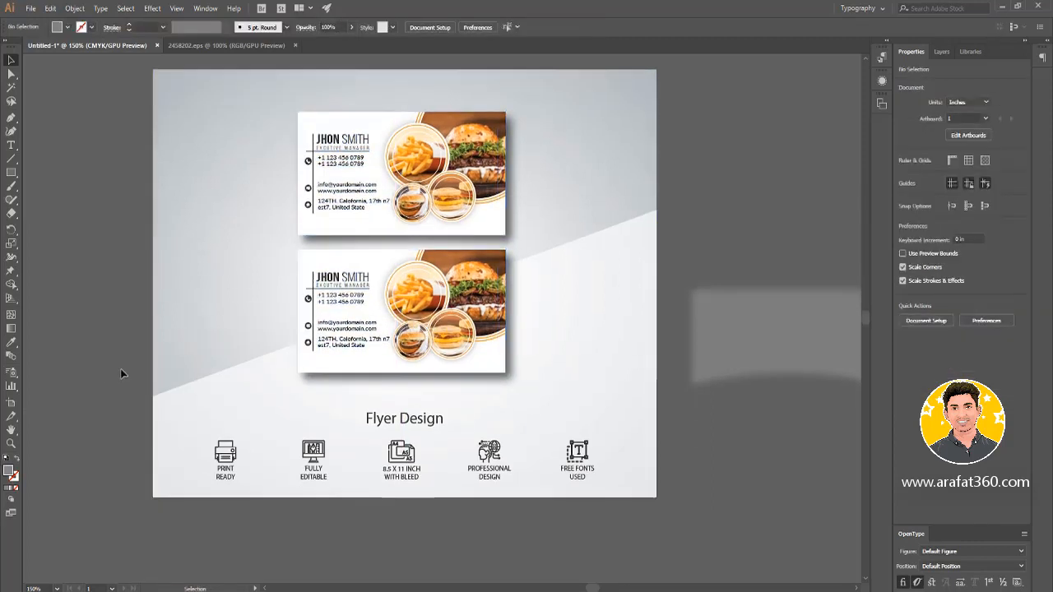
pyautogui.tripleClick(402, 420)
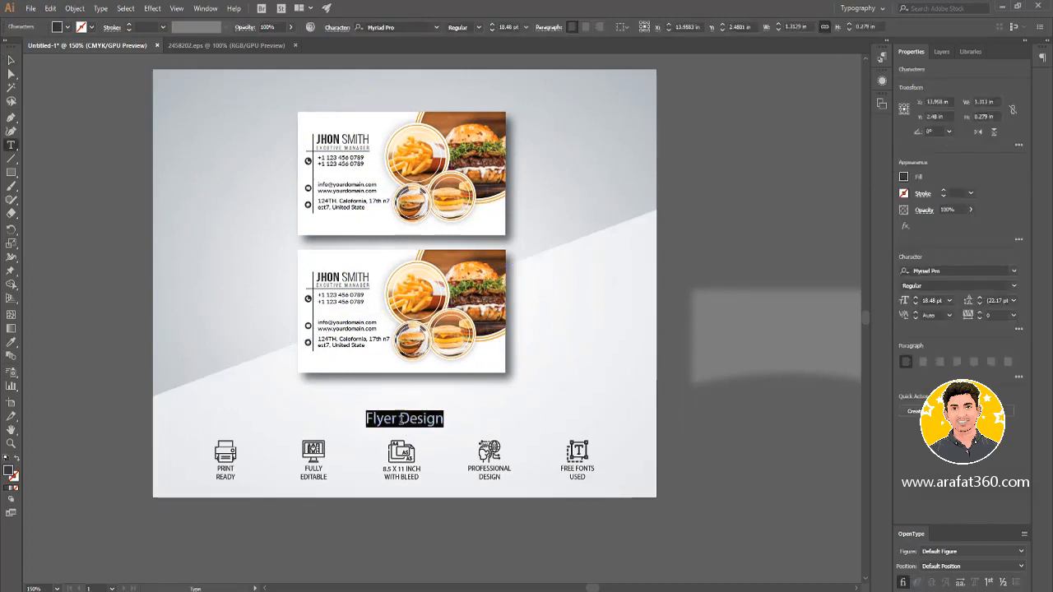
pyautogui.write('Busine')
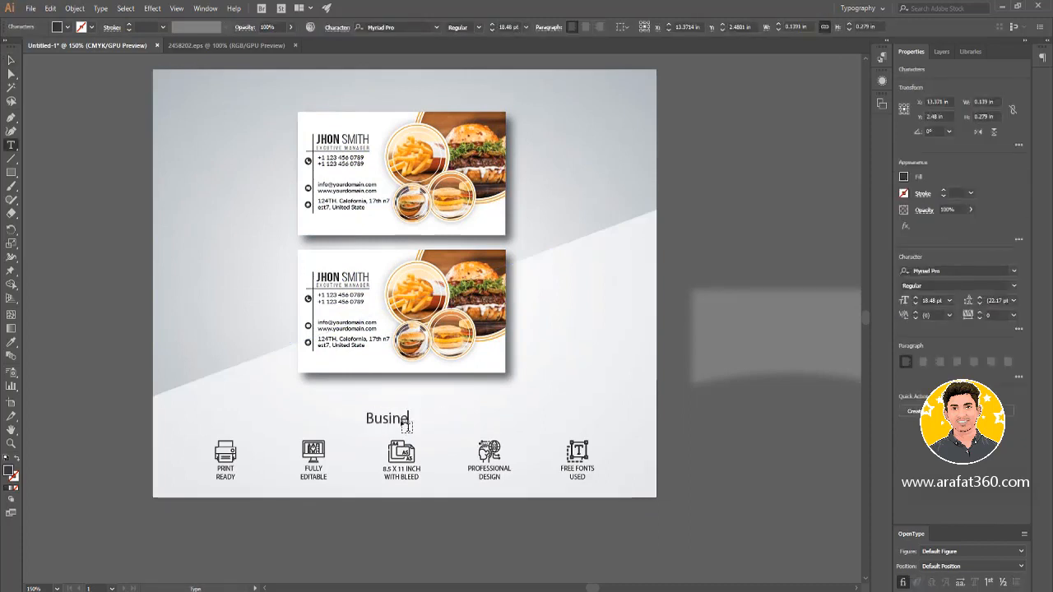
pyautogui.write('ss Car')
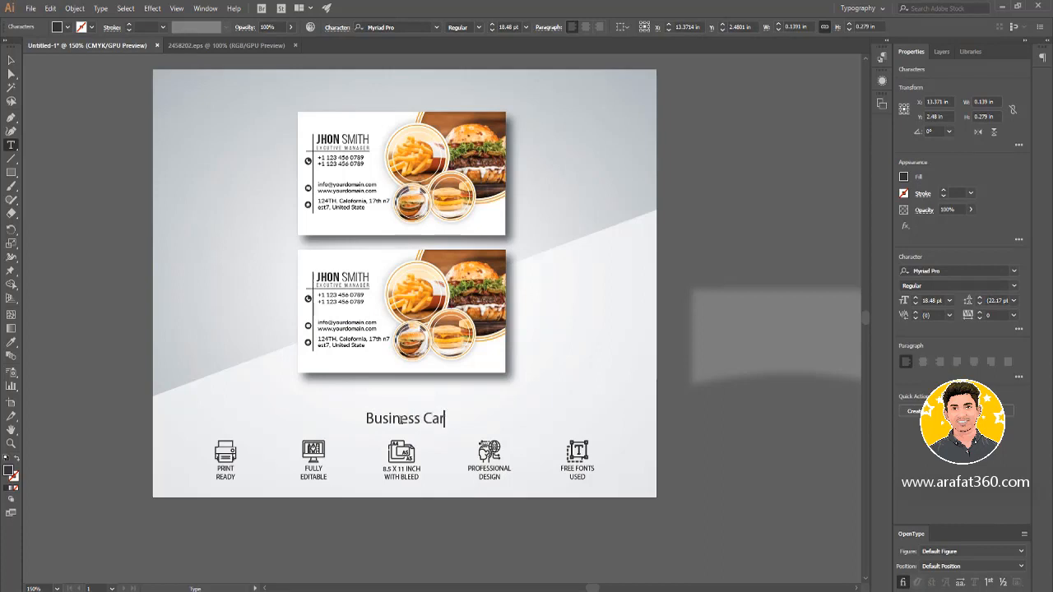
pyautogui.write('d Design')
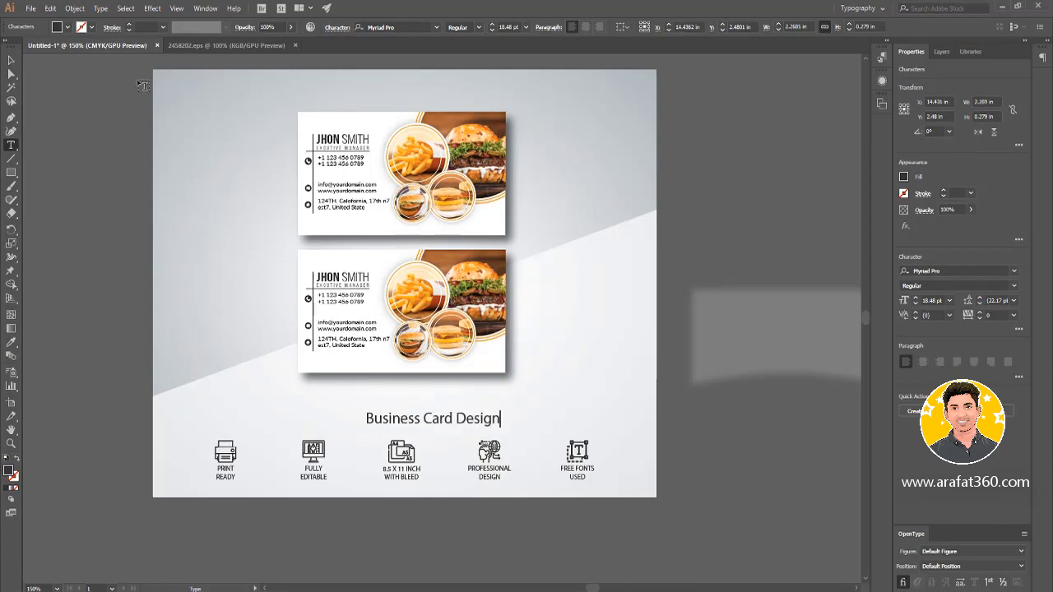
pyautogui.click(11, 60)
pyautogui.click(59, 76)
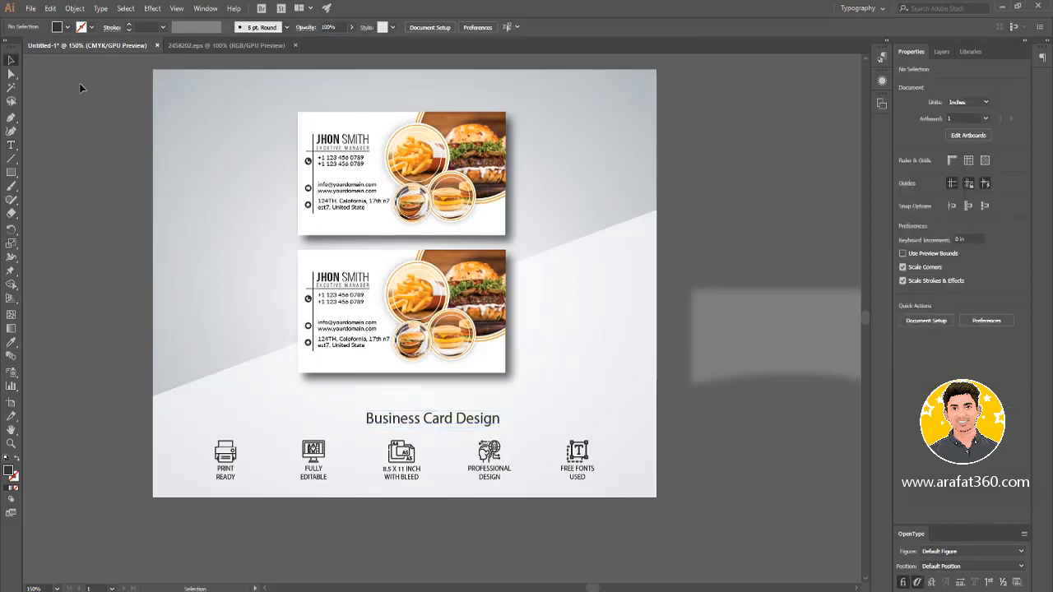
pyautogui.hotkey('ctrl', 'a')
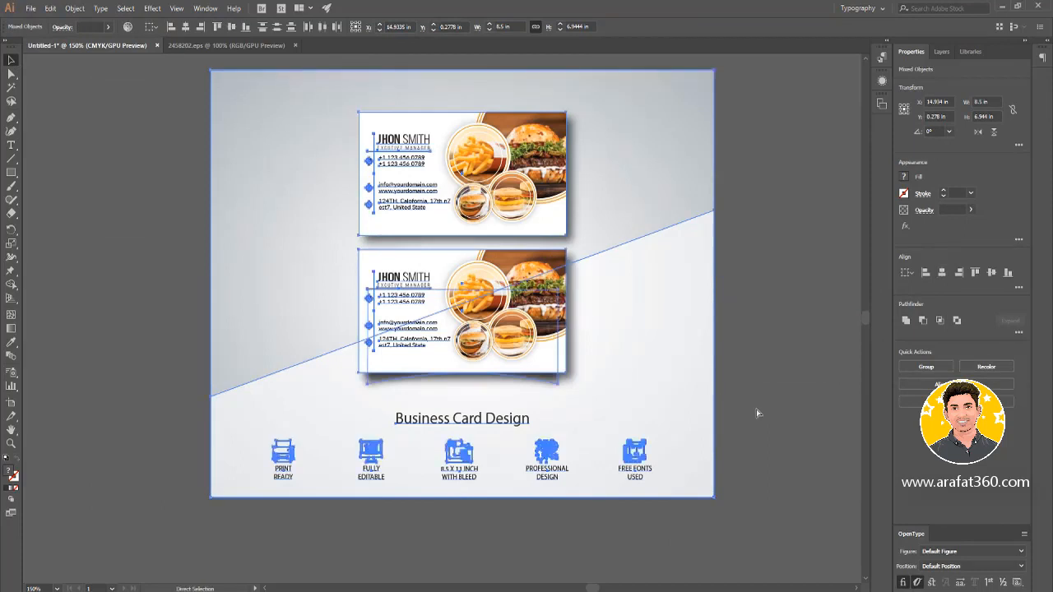
# Undo the horizontal alignment, move the grey shape off the mockup to the right, and start editing artboards.
pyautogui.hotkey('ctrl', 'z')
pyautogui.click(718, 431)
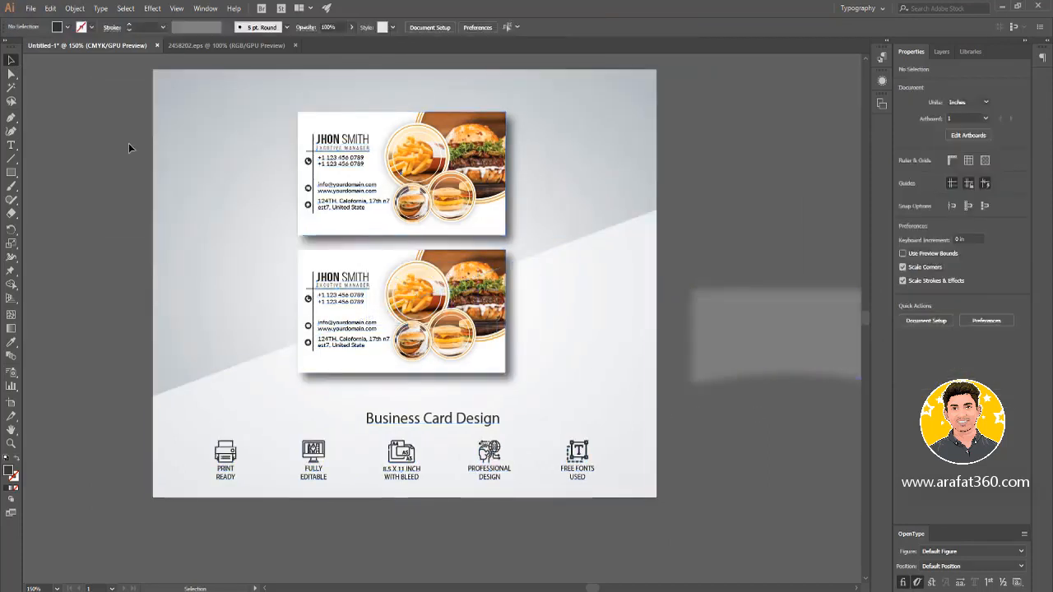
pyautogui.moveTo(665, 302); pyautogui.dragTo(724, 286)
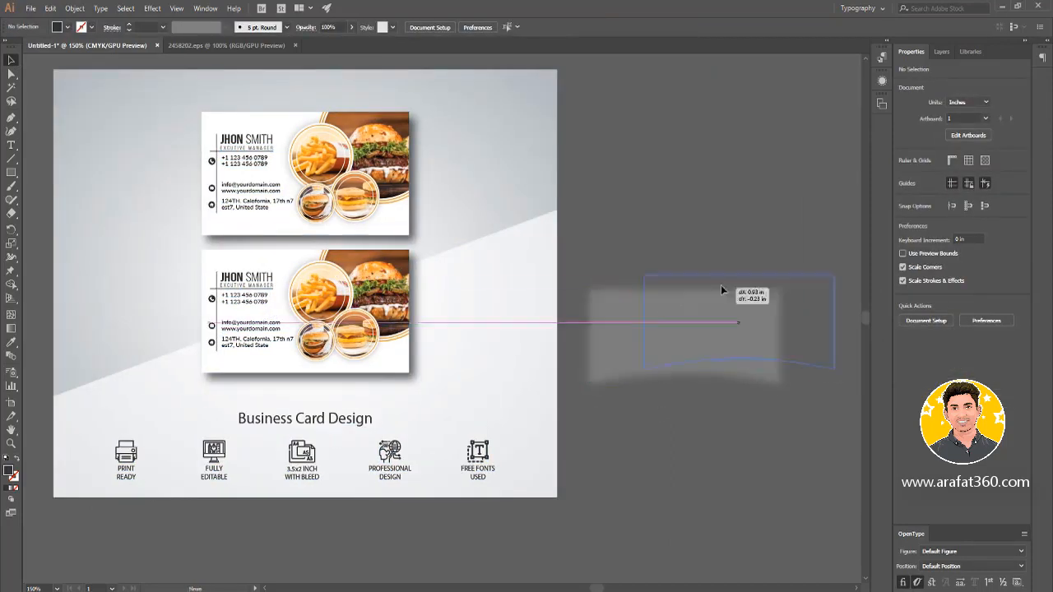
pyautogui.hotkey('ctrl', 'z')
pyautogui.click(644, 204)
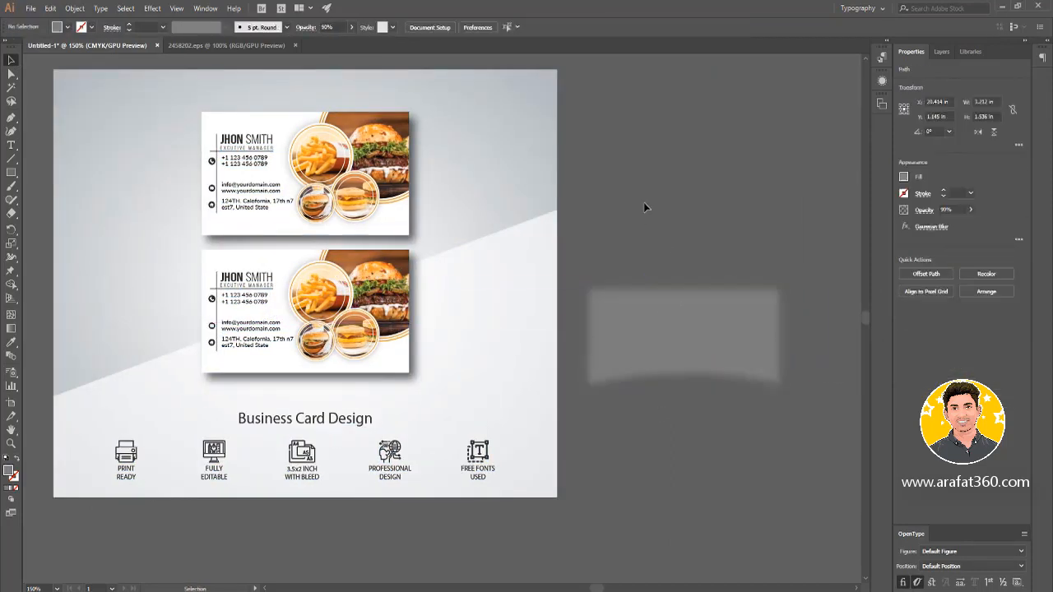
pyautogui.moveTo(649, 350); pyautogui.dragTo(722, 350)
pyautogui.click(618, 221)
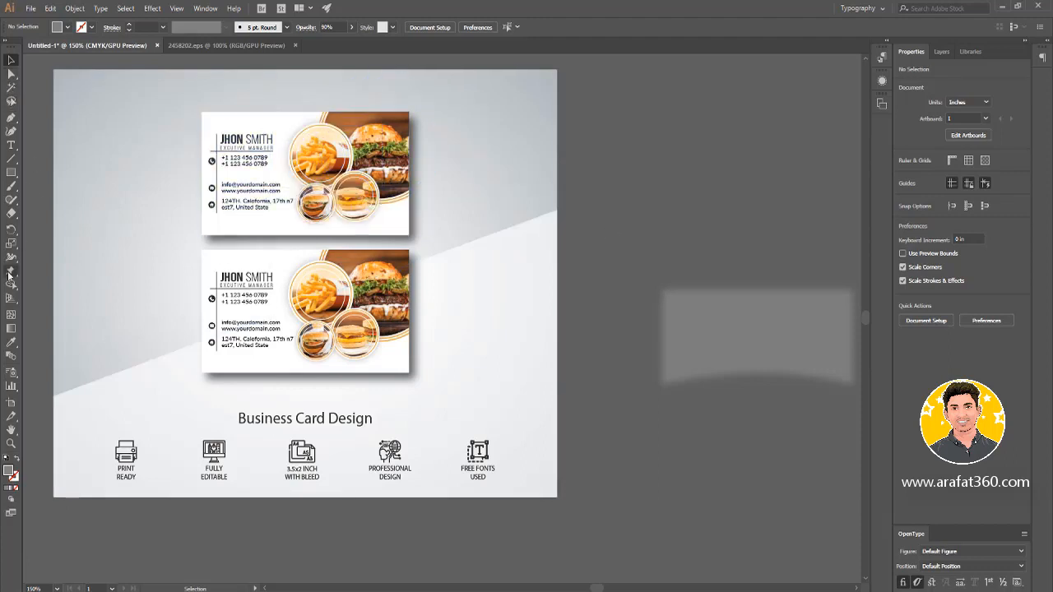
pyautogui.click(11, 403)
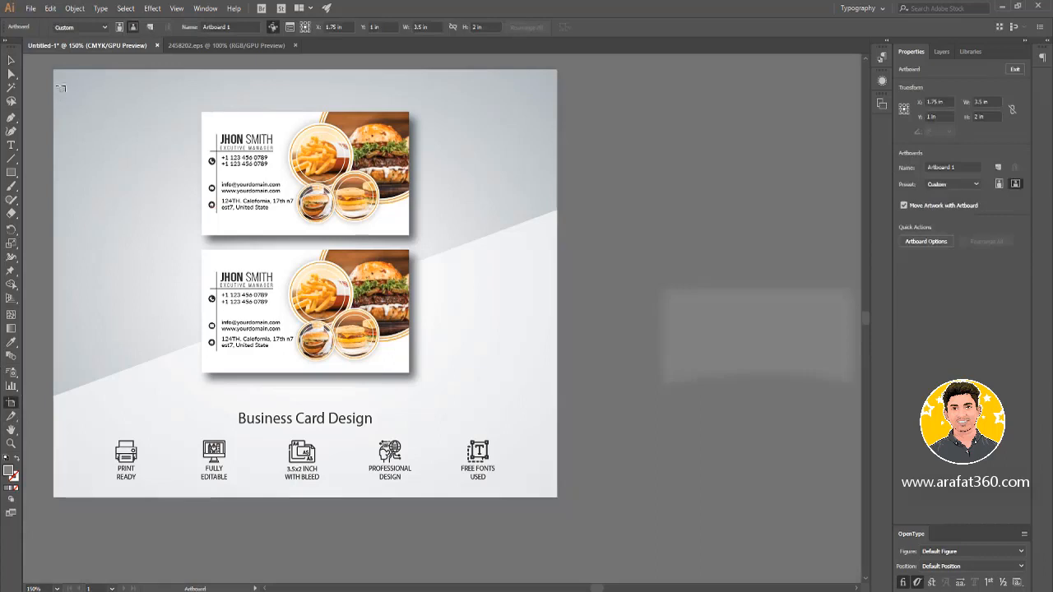
# Draw an 8.5 × 6.94 in Artboard 2 framing the whole Business Card Design mockup.
pyautogui.moveTo(54, 70); pyautogui.dragTo(560, 498)
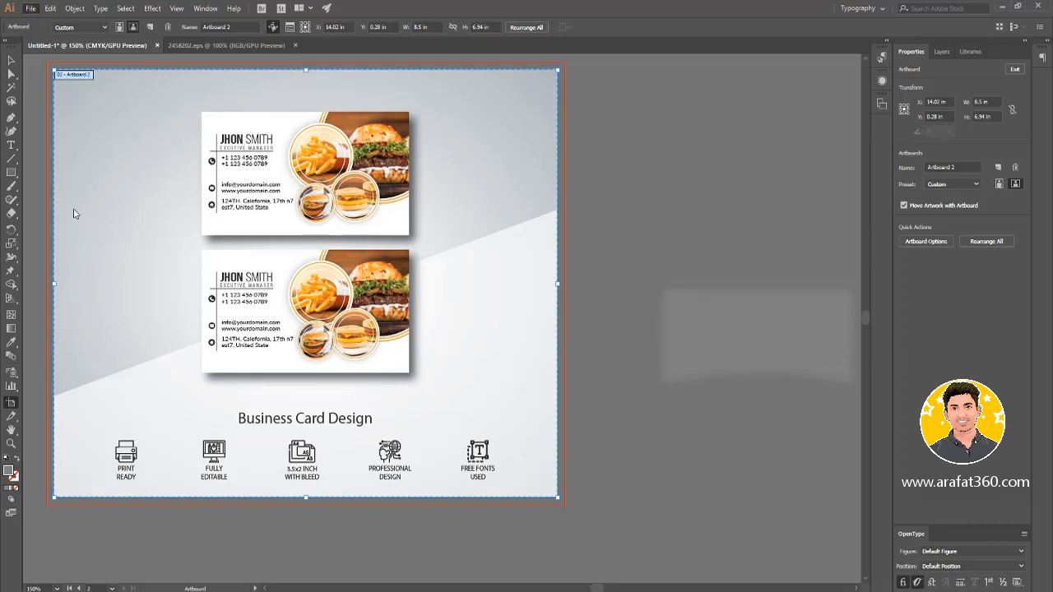
pyautogui.click(11, 60)
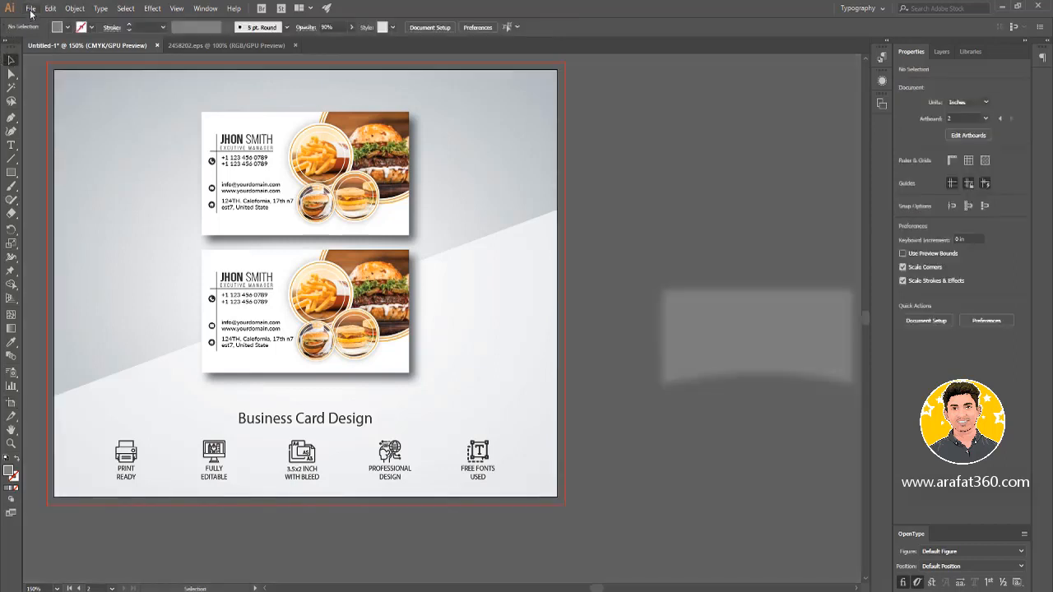